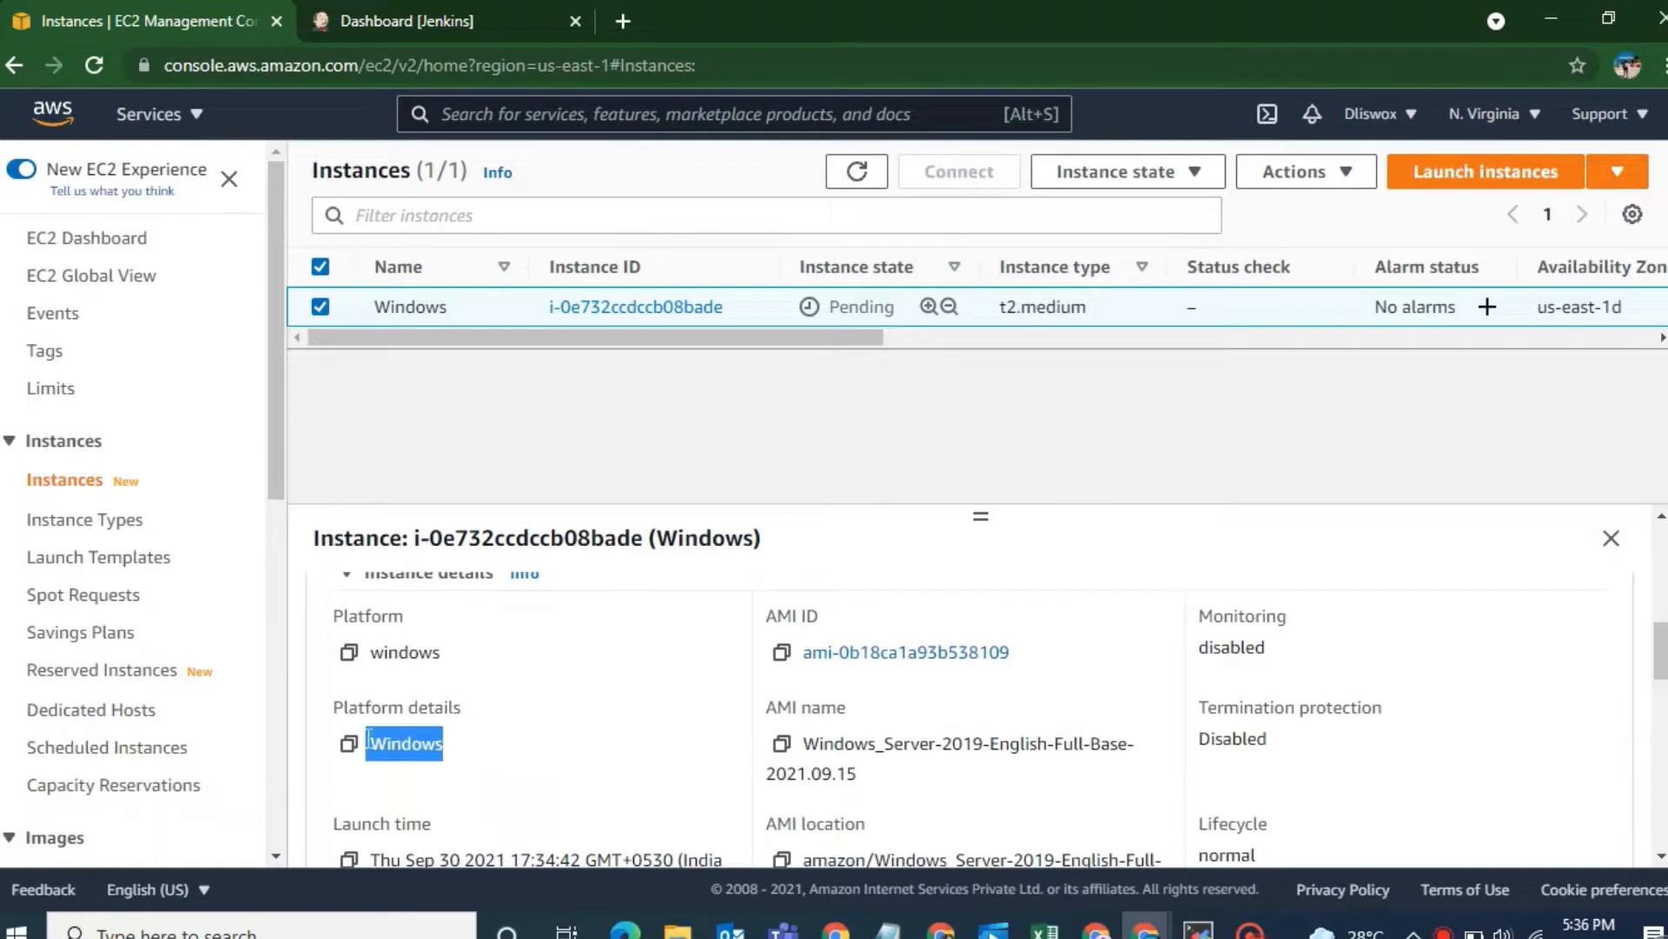
Examine the Windows instance's AMI, launch time, key pair and placement details, and its instance state
triple_click(856, 774)
scroll(856, 774, "down", 2)
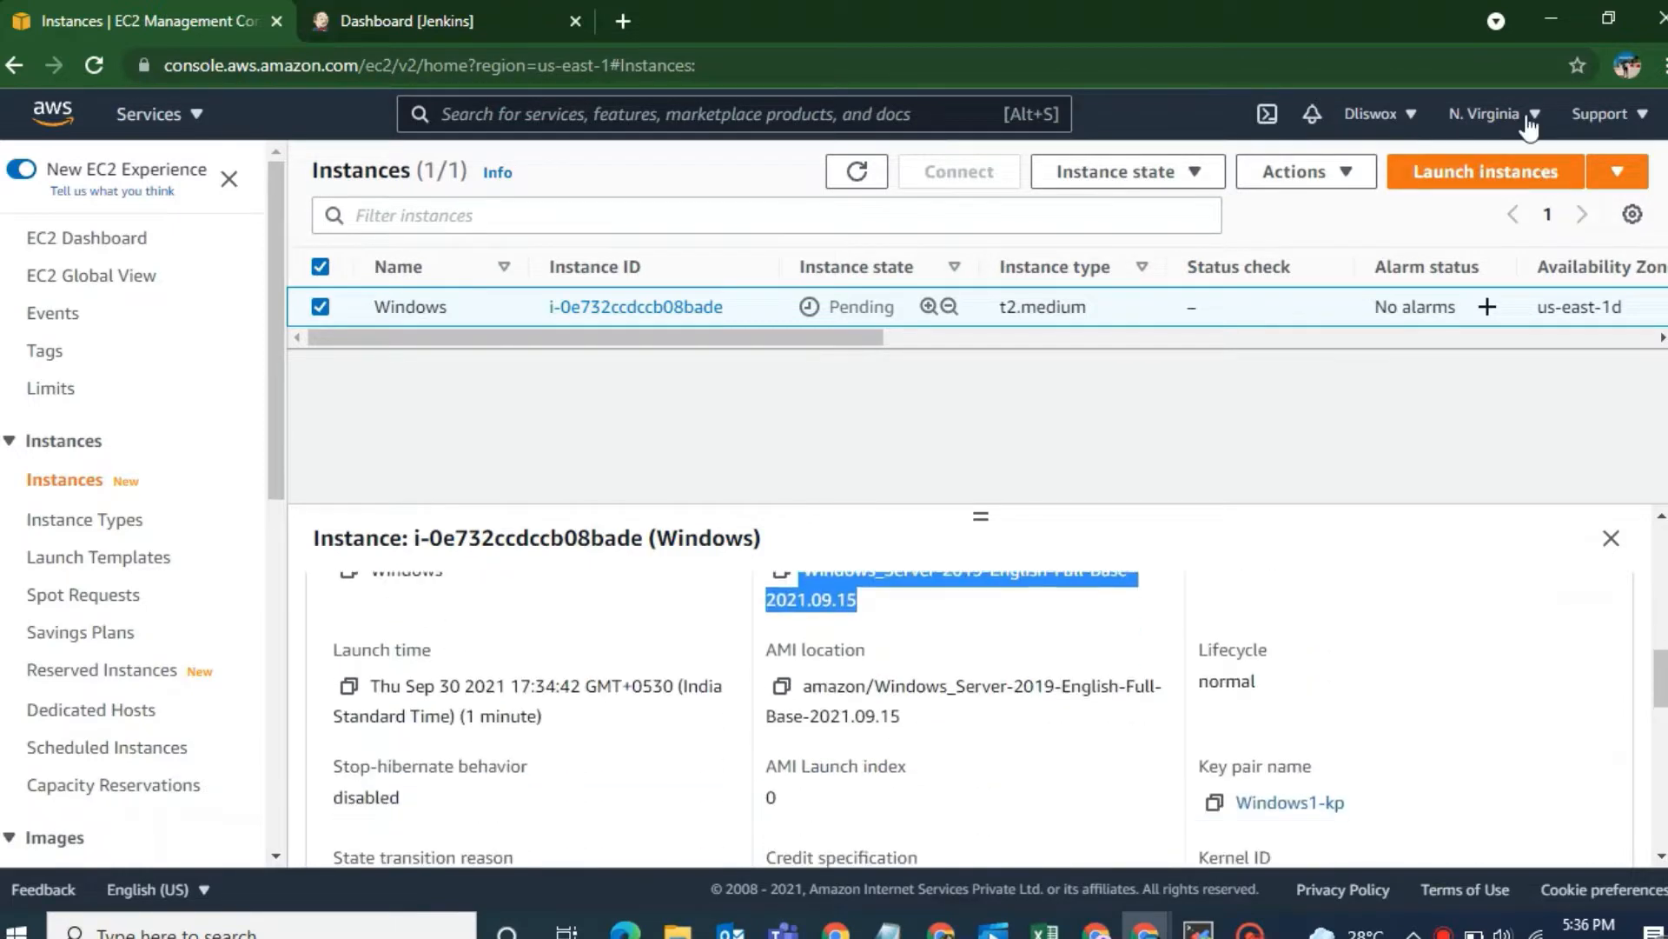
left_click(1526, 119)
left_click(824, 567)
scroll(824, 567, "down", 1)
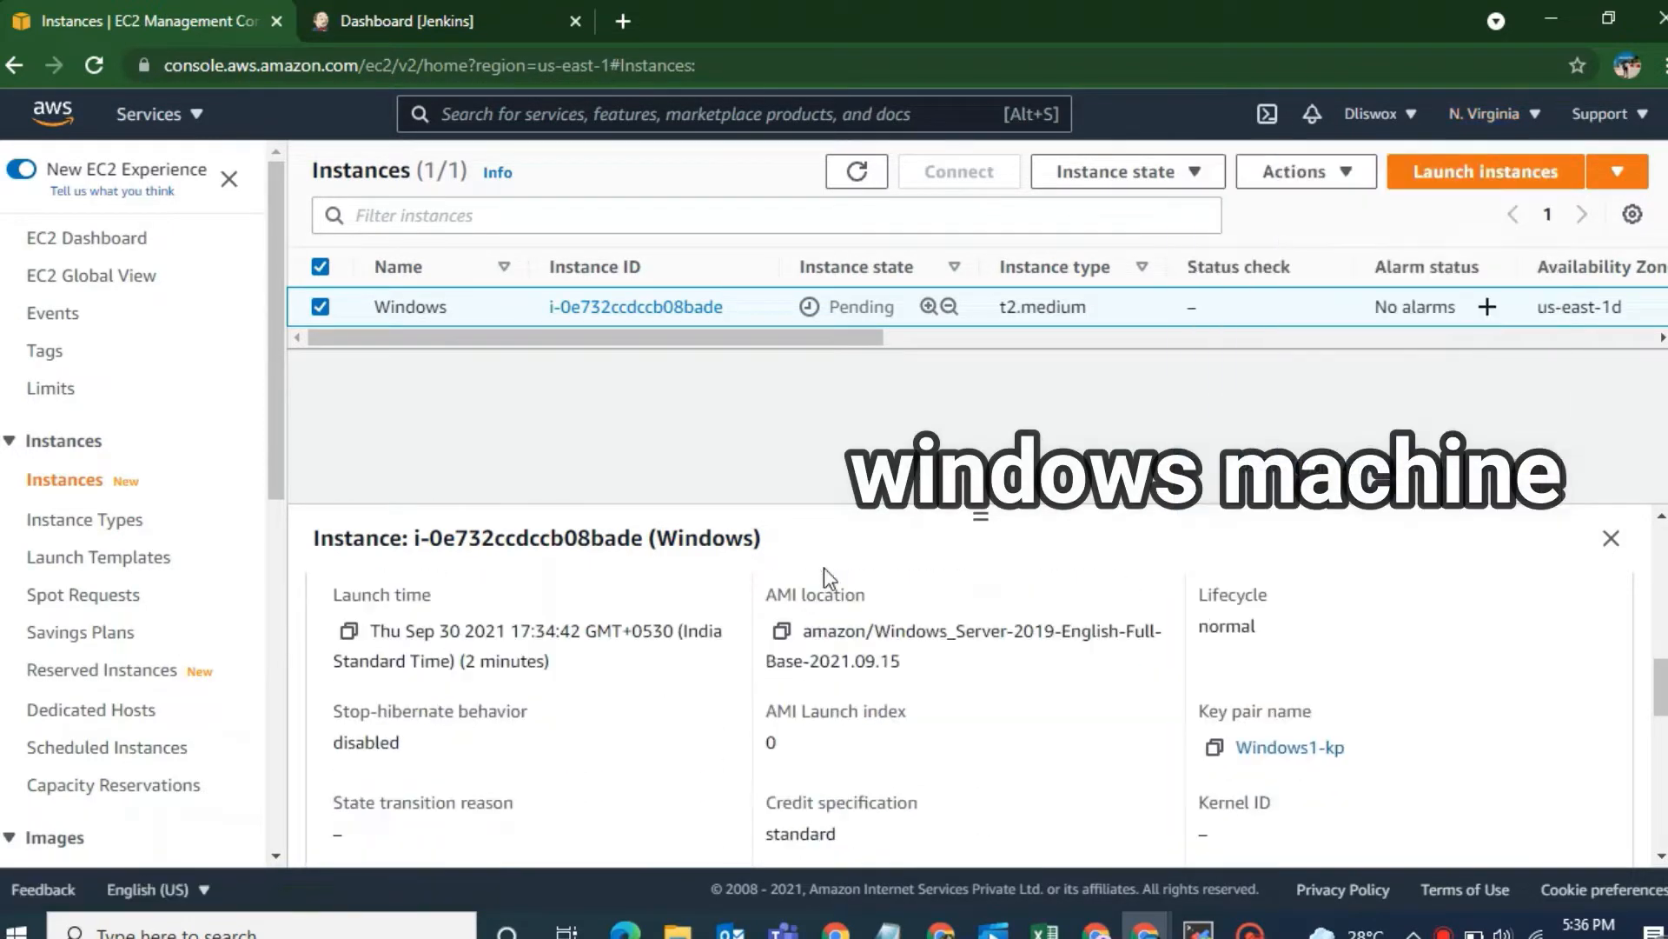
scroll(738, 774, "down", 5)
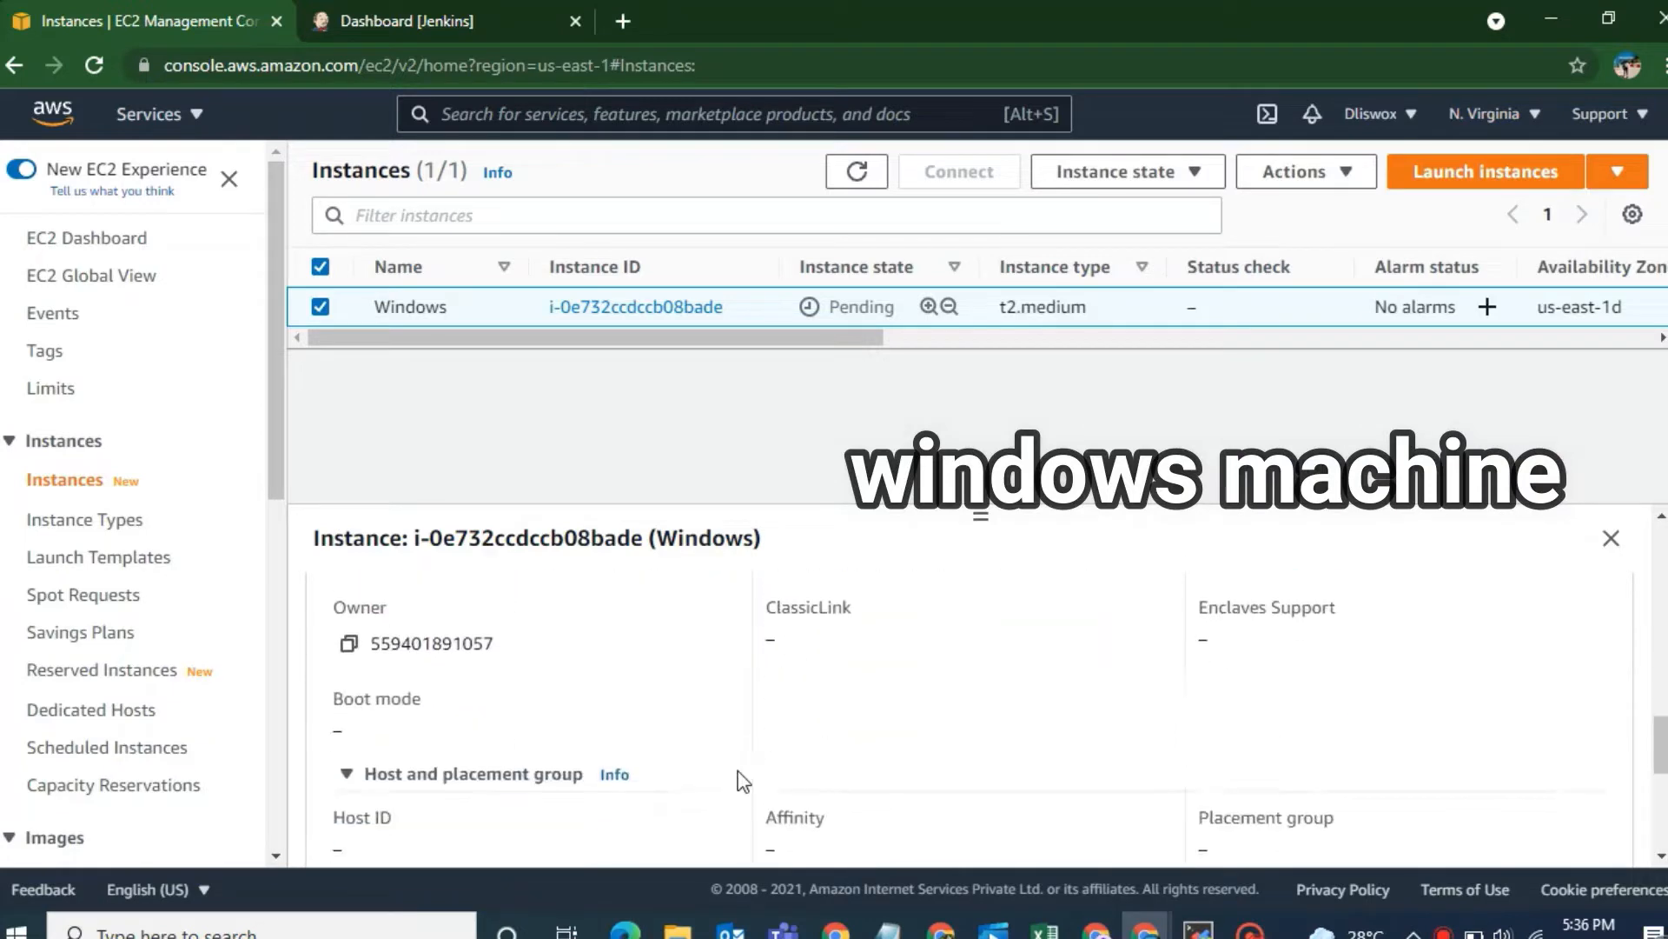
scroll(739, 779, "down", 1)
scroll(739, 778, "up", 9)
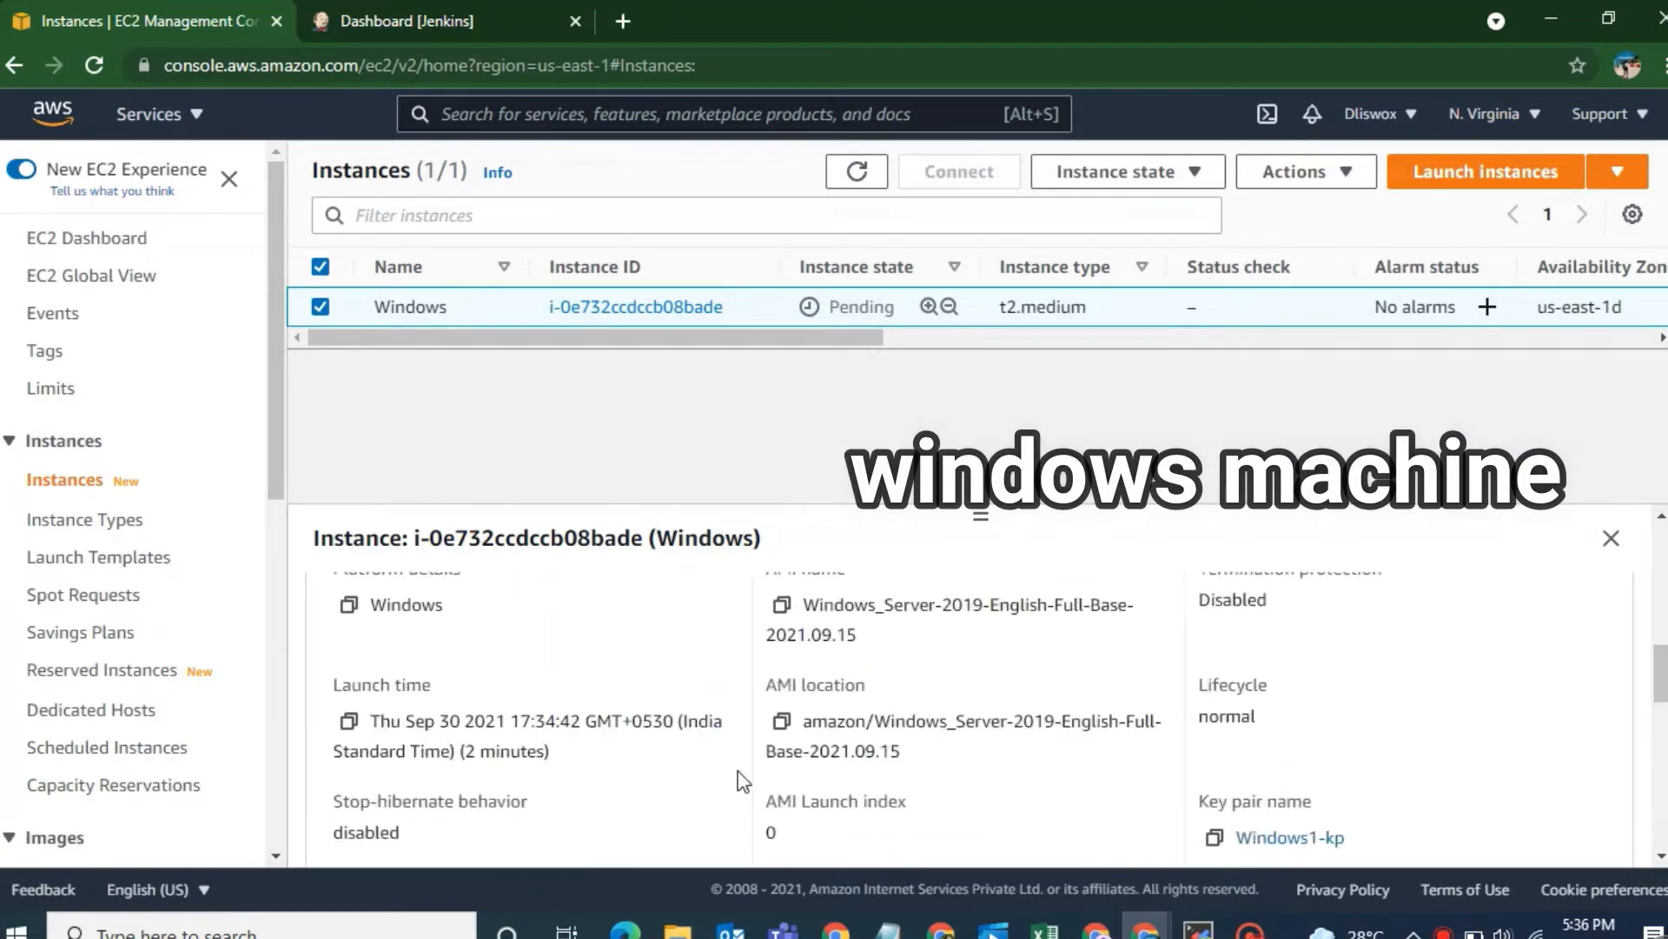
double_click(895, 306)
Review the Windows instance's inbound and outbound security rules, including the inbound port range and protocol
left_click(499, 610)
scroll(596, 696, "down", 5)
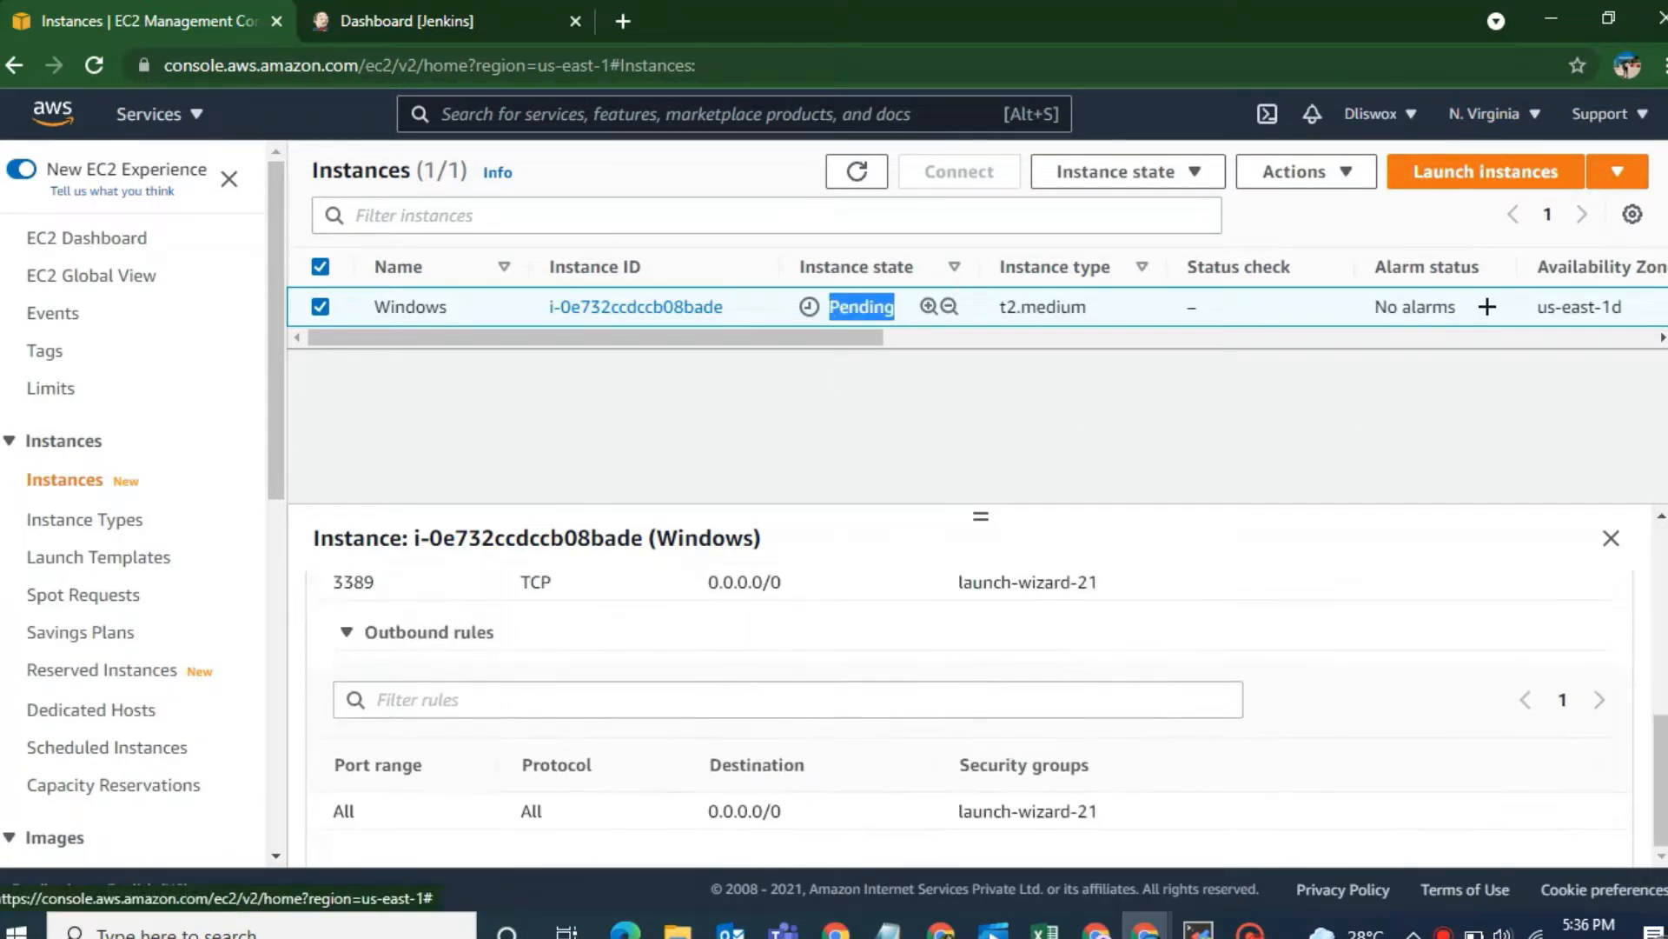
scroll(600, 693, "up", 1)
left_click_drag(570, 662, 343, 666)
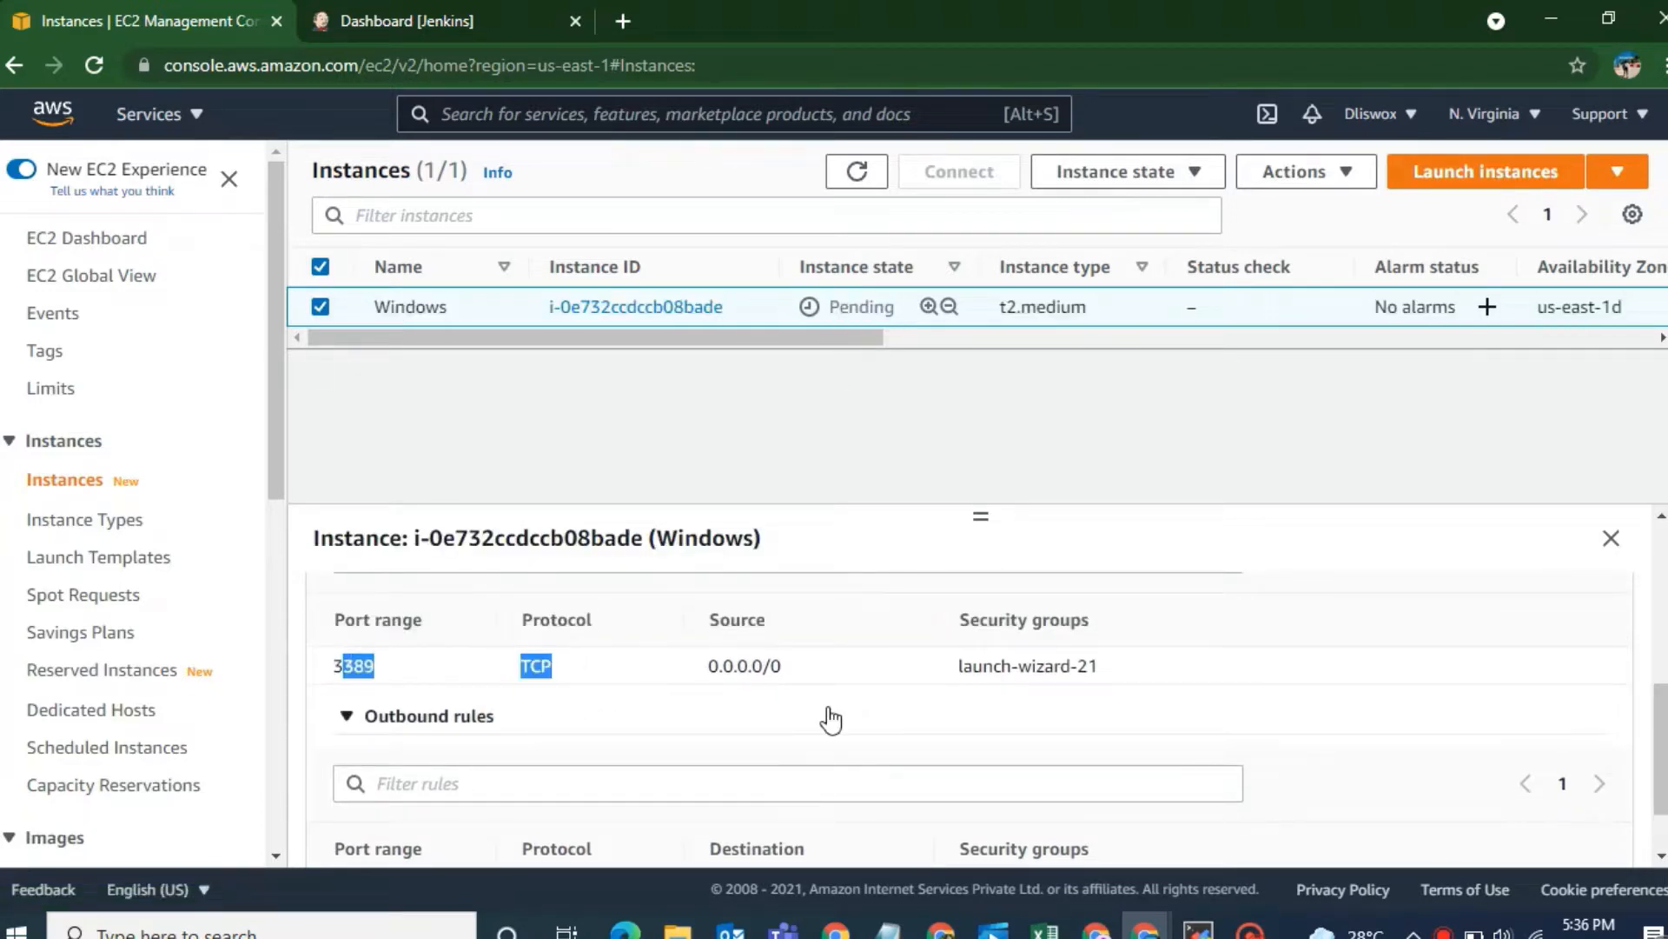
Inspect the Windows instance's storage, including its root device and the attached volume's size and status
scroll(830, 718, "up", 3)
left_click(776, 599)
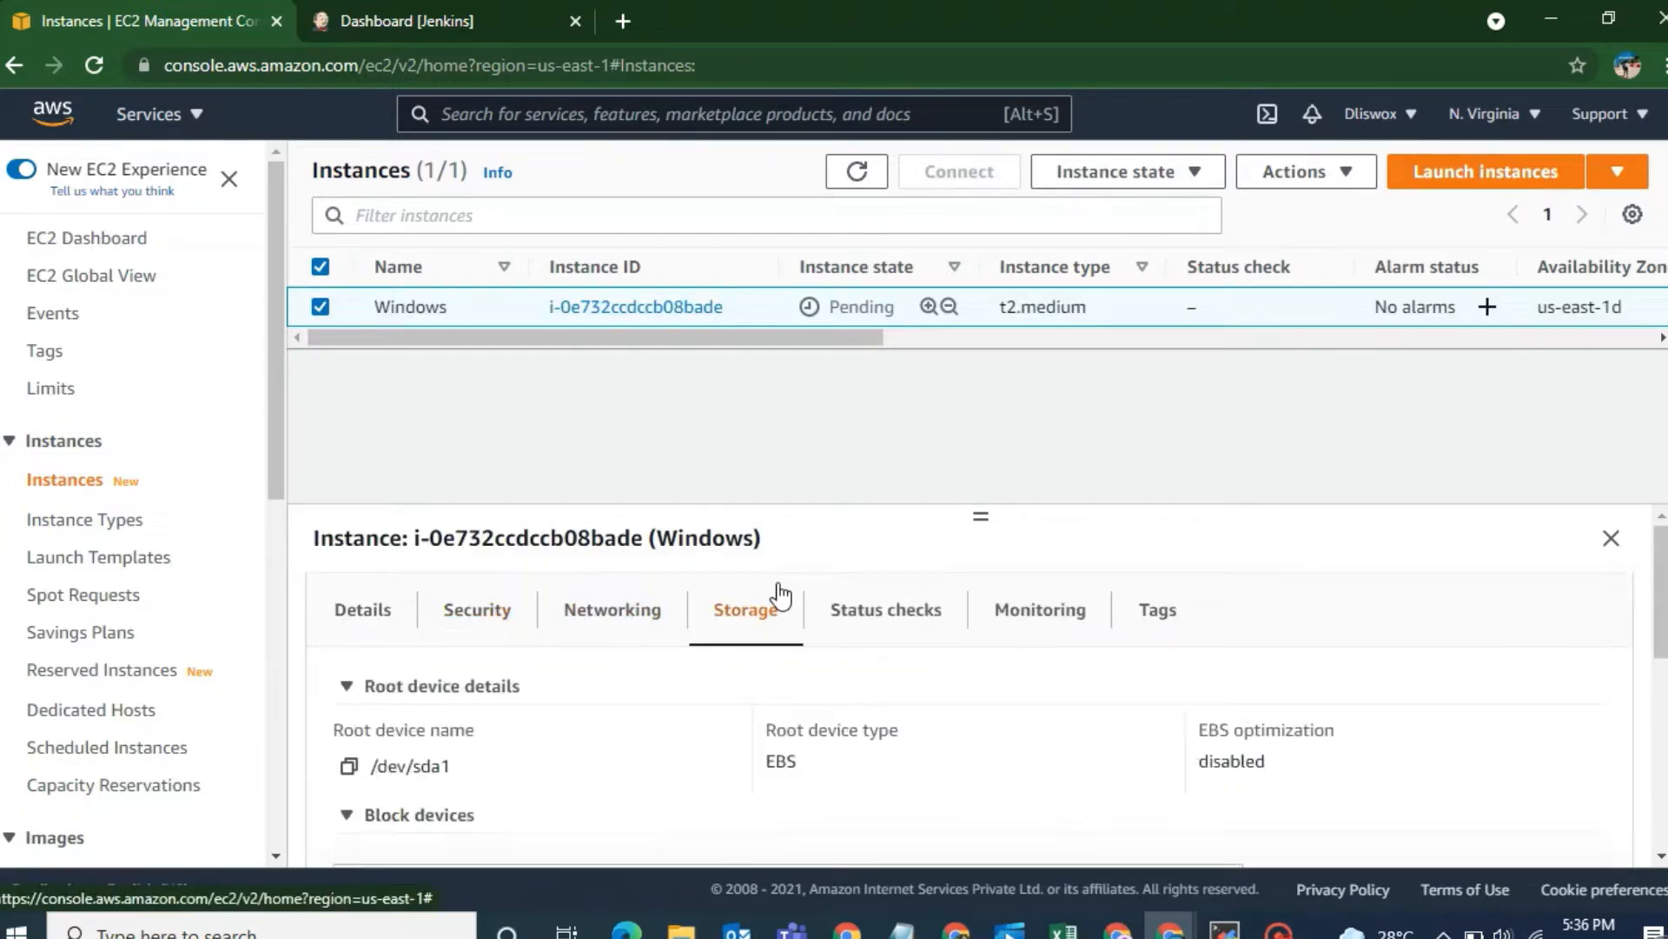
scroll(707, 748, "down", 5)
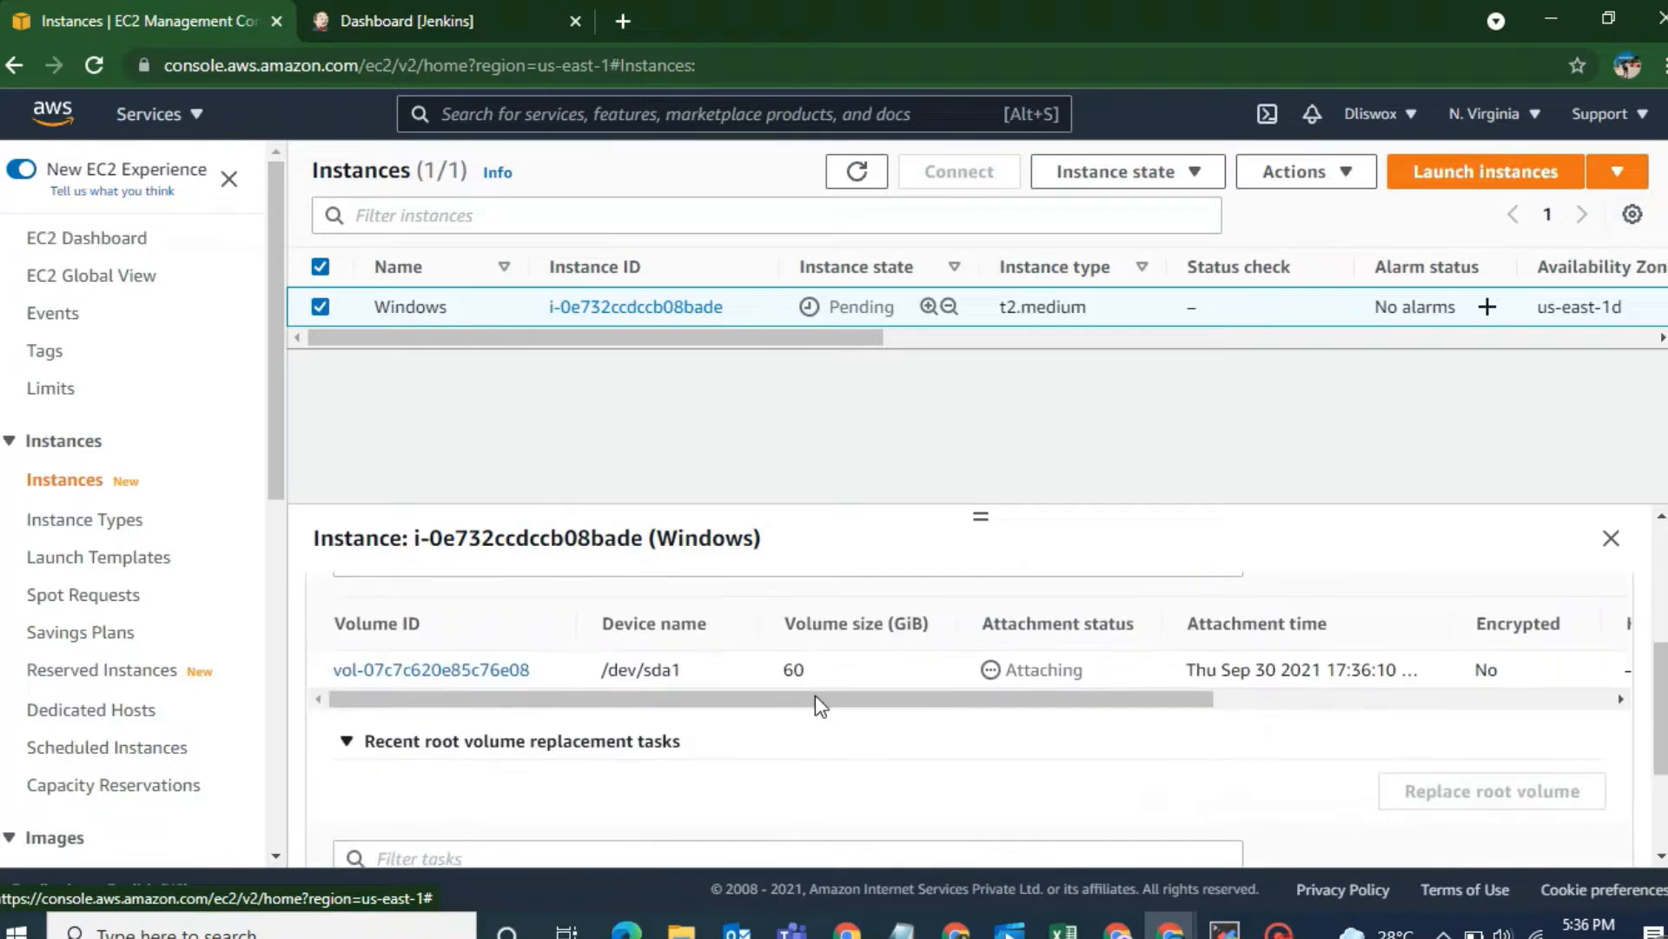
double_click(794, 669)
scroll(912, 669, "up", 3)
scroll(983, 722, "down", 3)
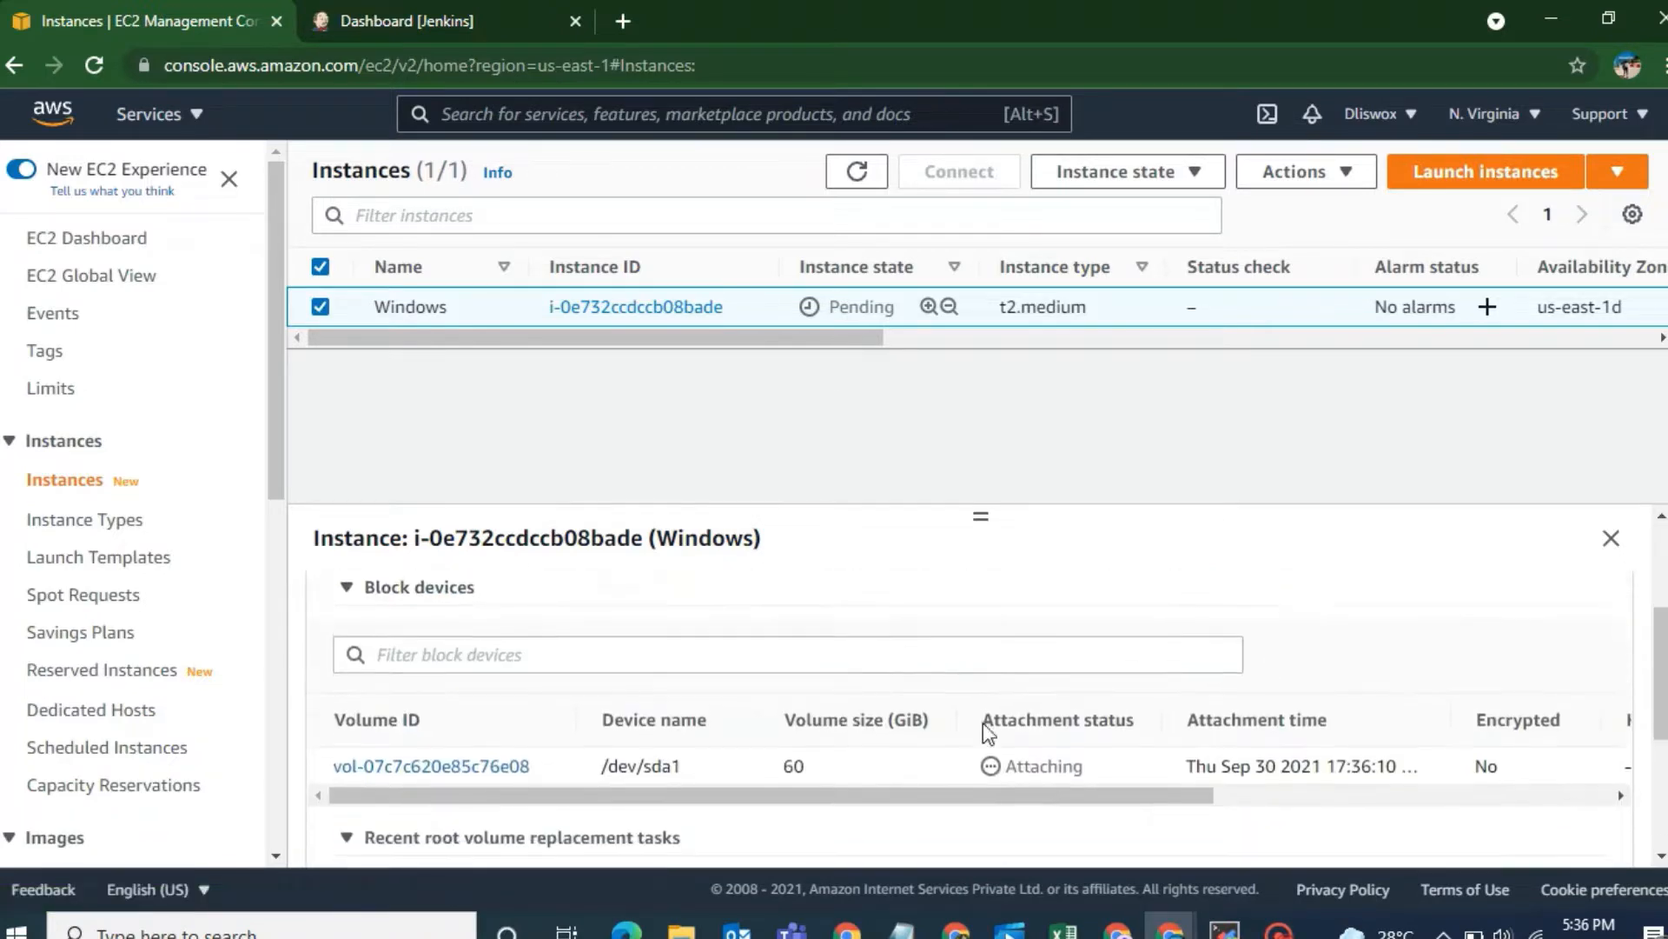
View the Windows instance's status checks and refresh the instances list
scroll(956, 773, "up", 4)
left_click(926, 613)
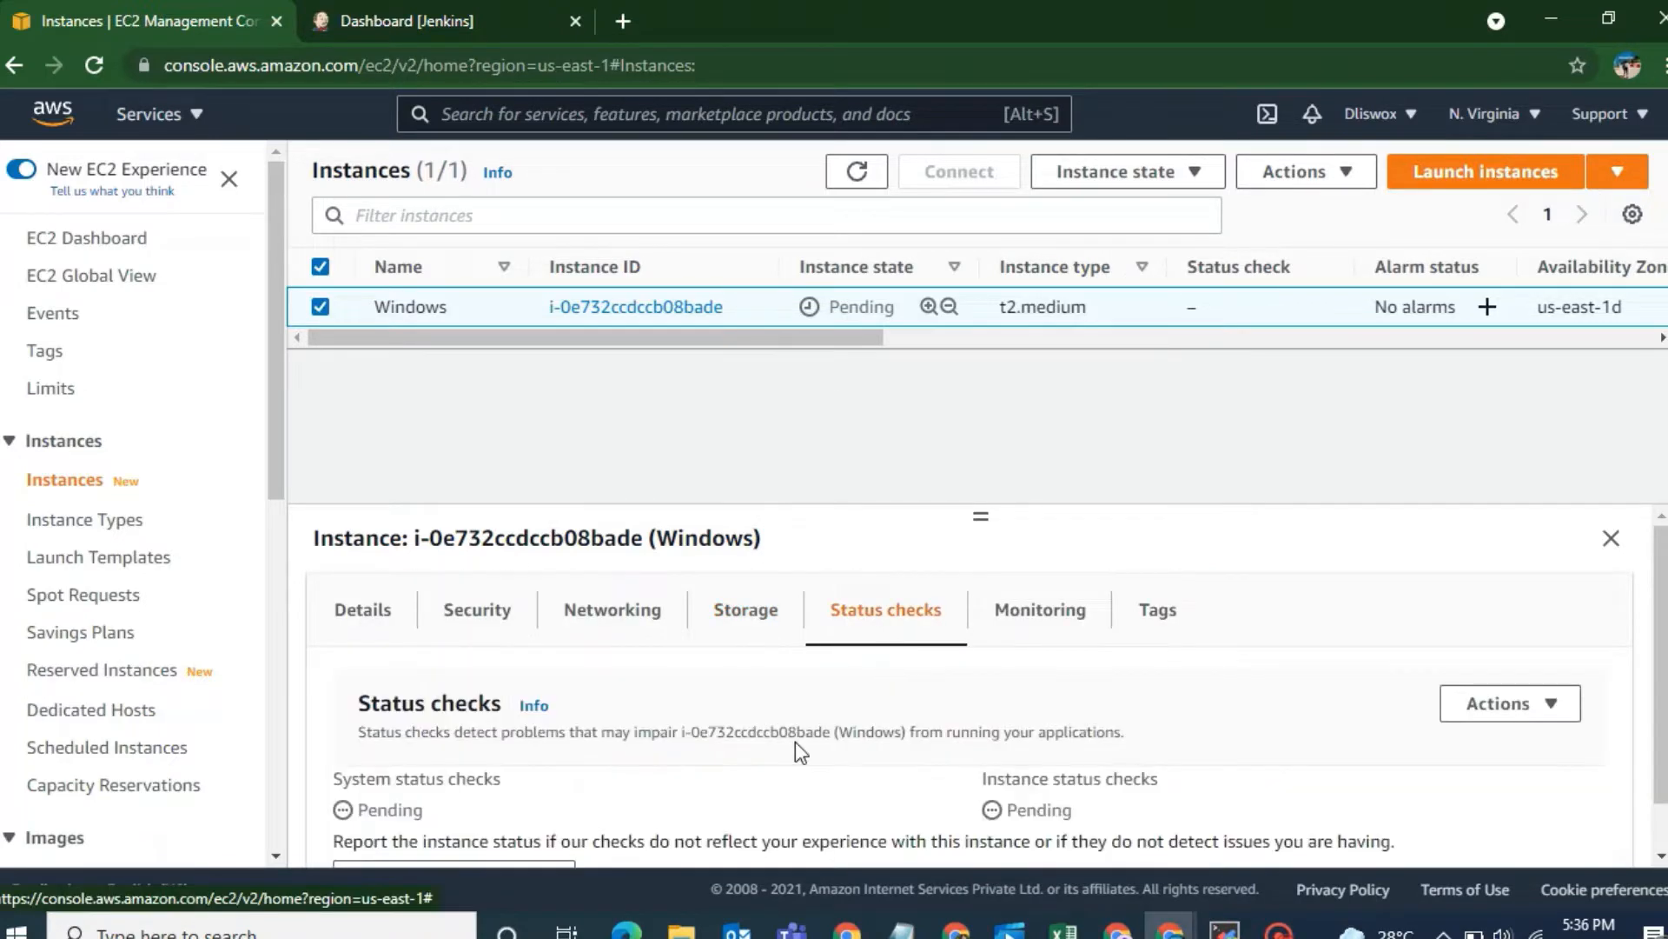
left_click(857, 171)
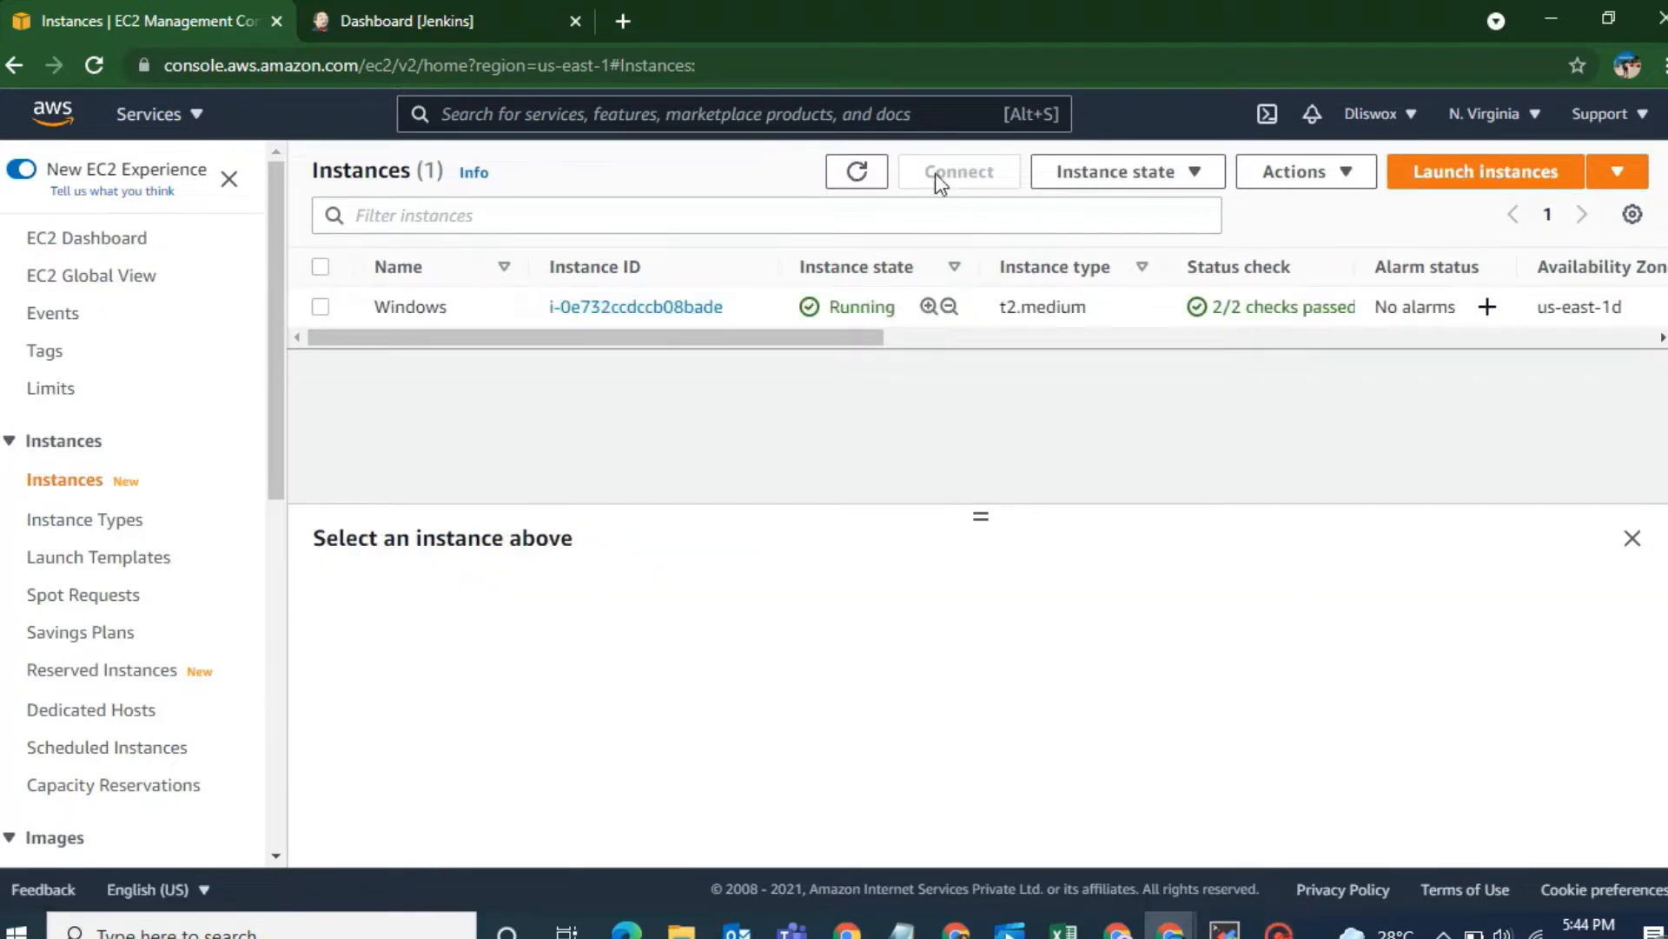
Start connecting to the Windows instance and show its RDP client connection options
left_click(321, 307)
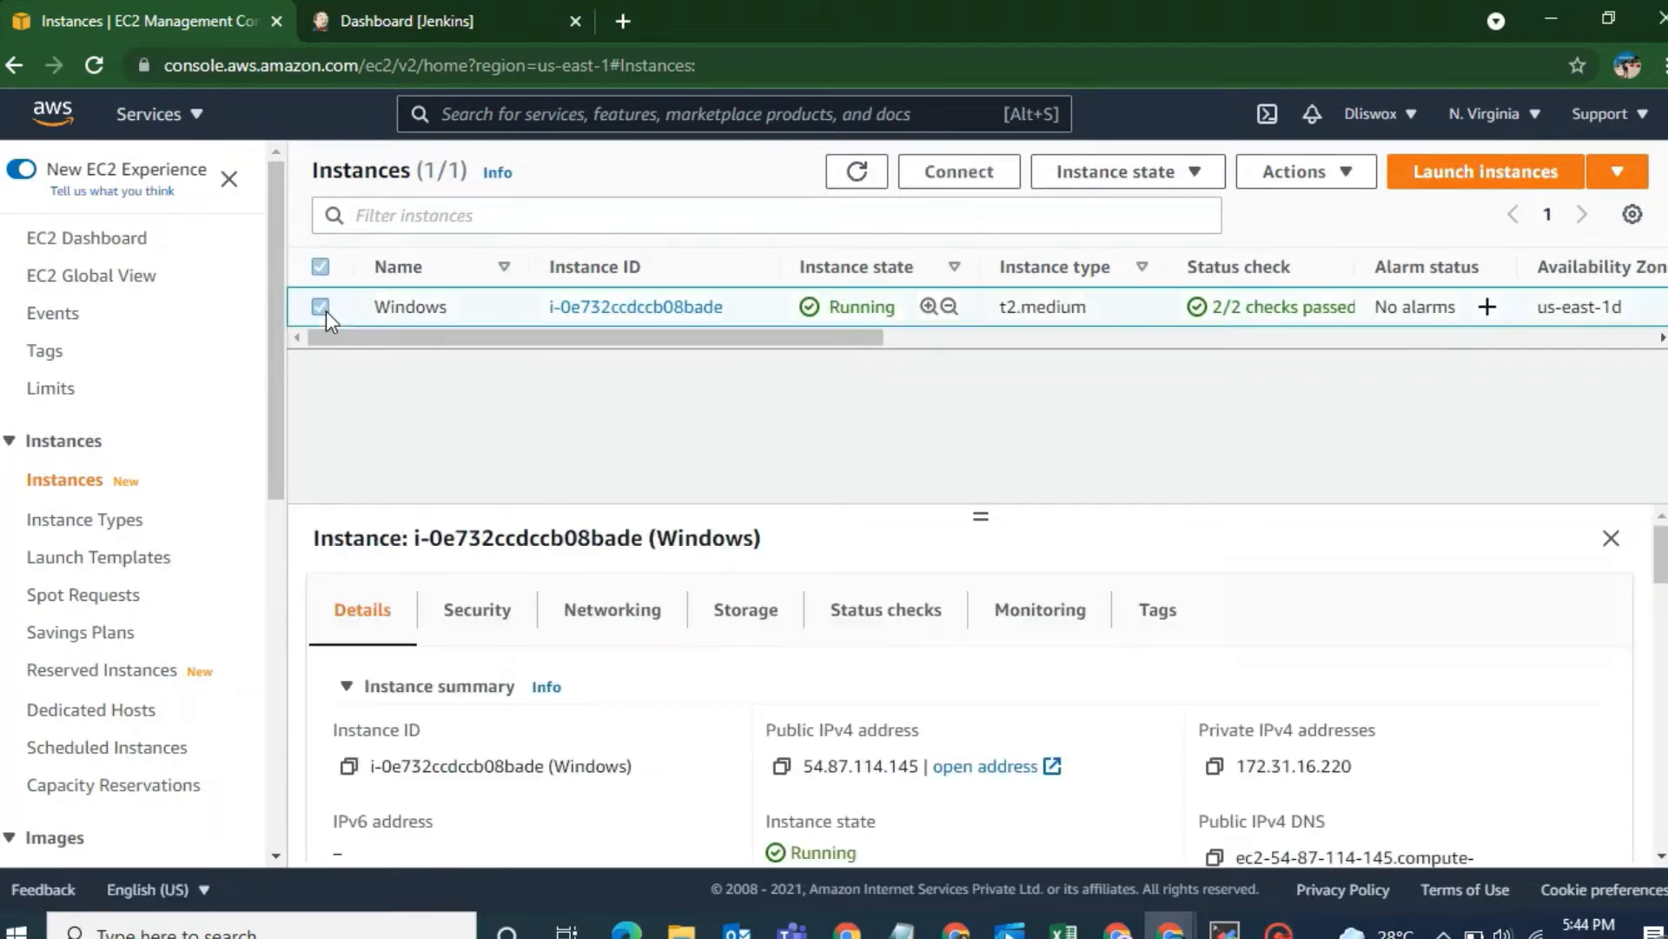
left_click(941, 174)
left_click(409, 383)
scroll(409, 383, "down", 1)
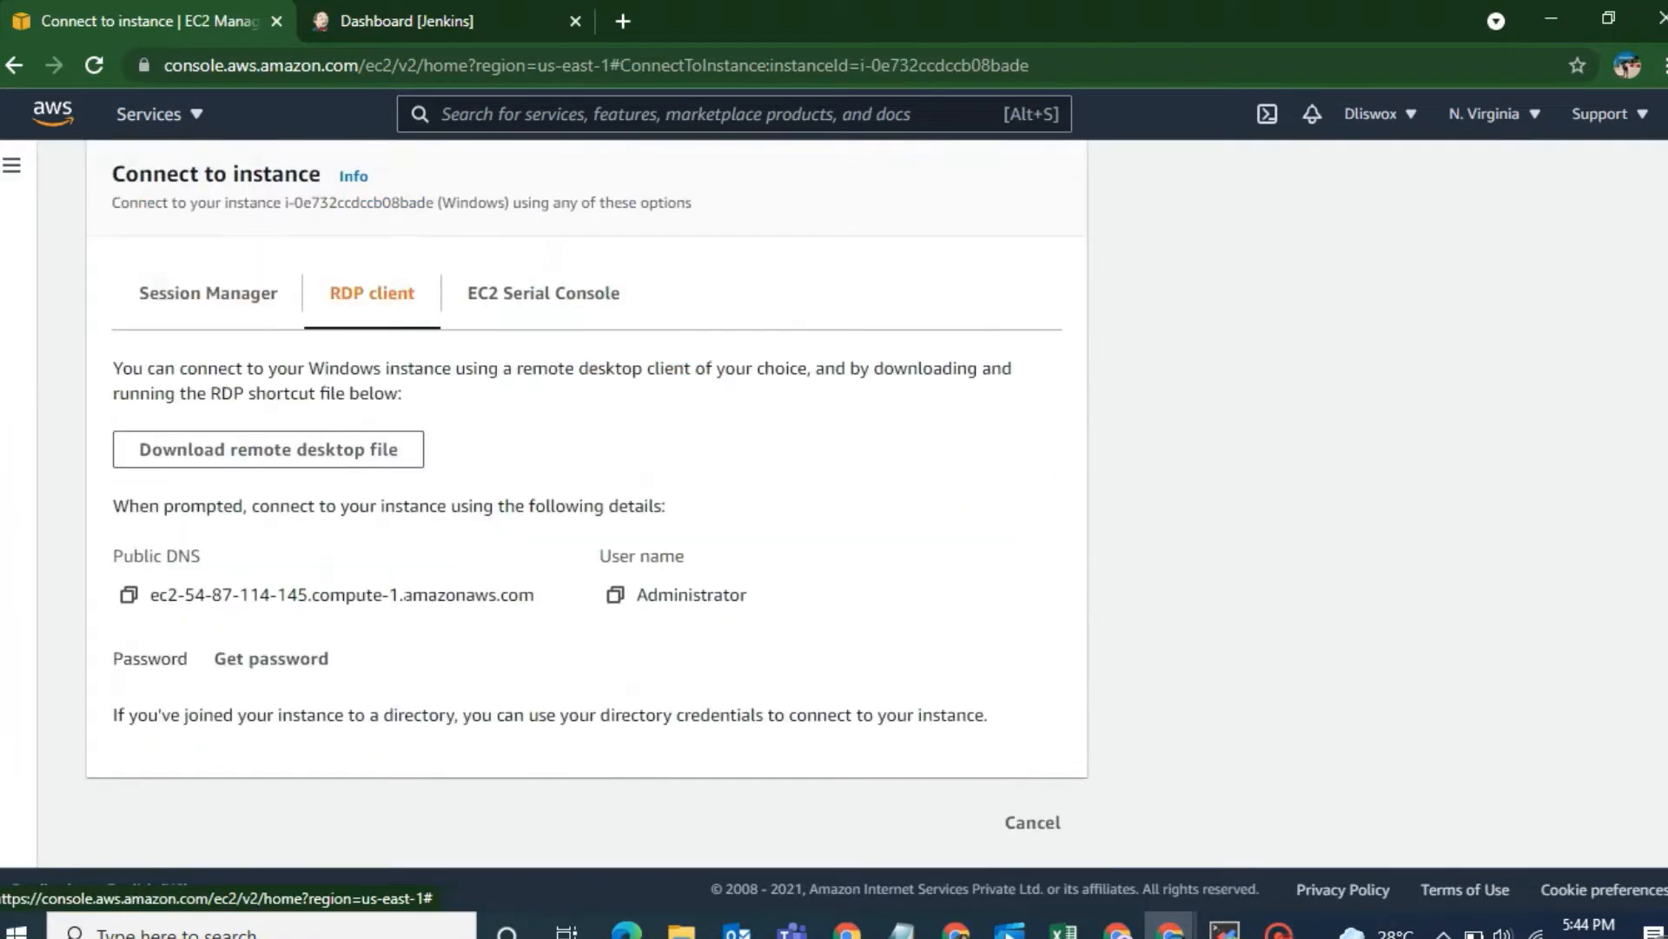
Request the instance's Windows password and load the key pair file Windows1-kp.pem
left_click(206, 665)
scroll(466, 420, "down", 1)
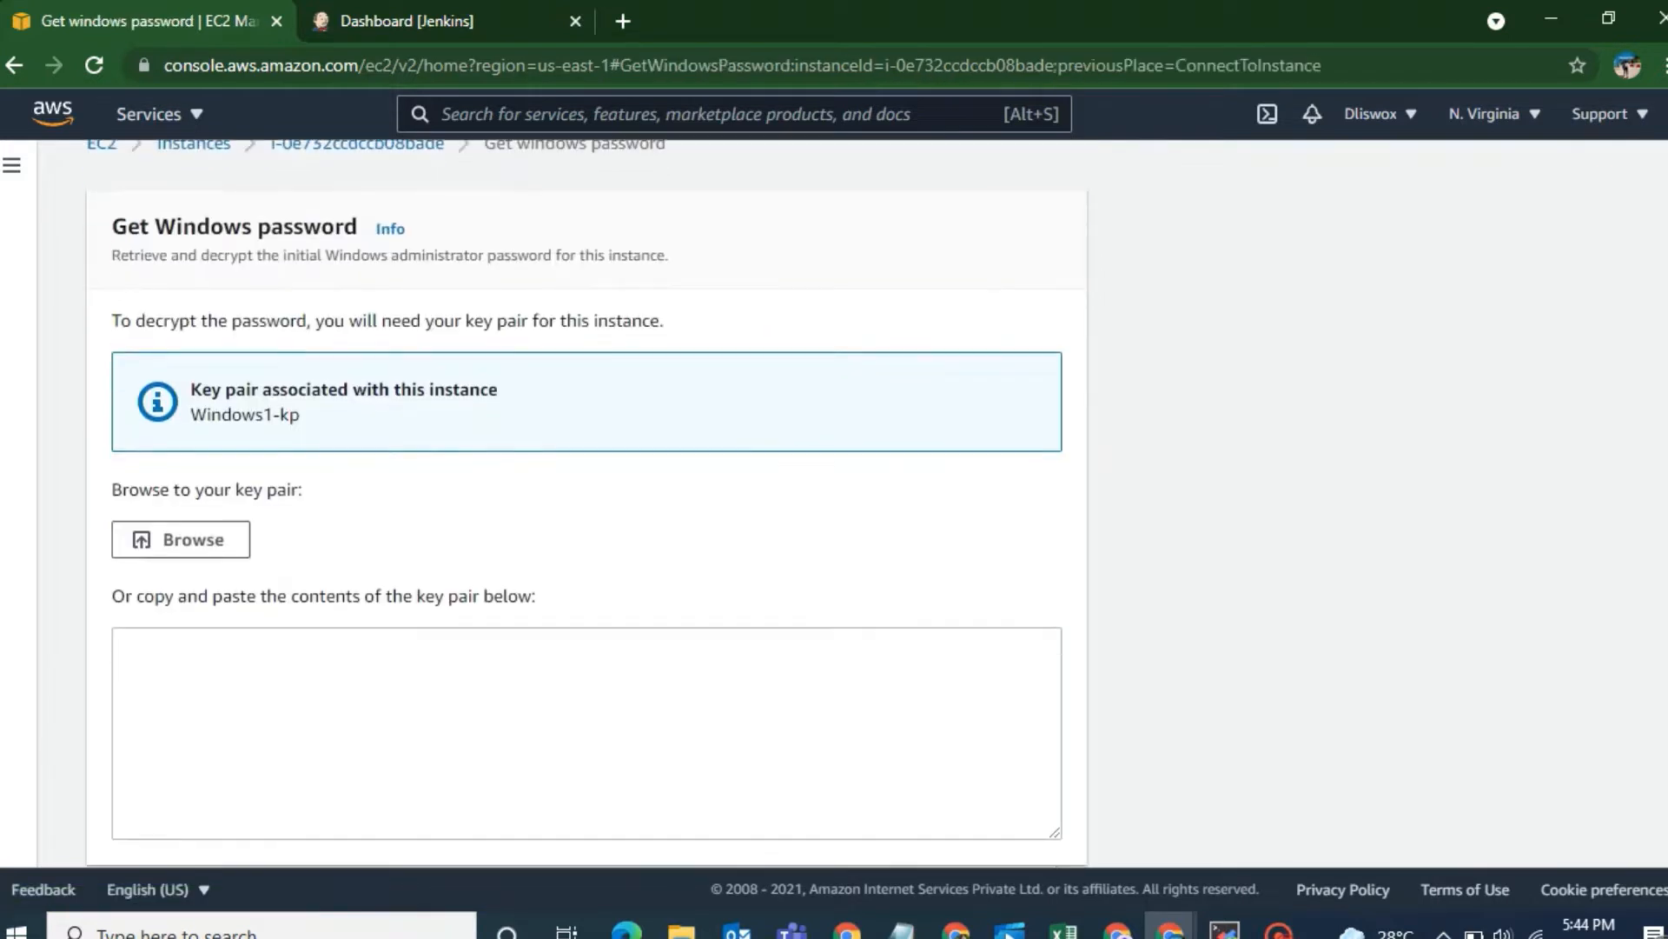
left_click(186, 542)
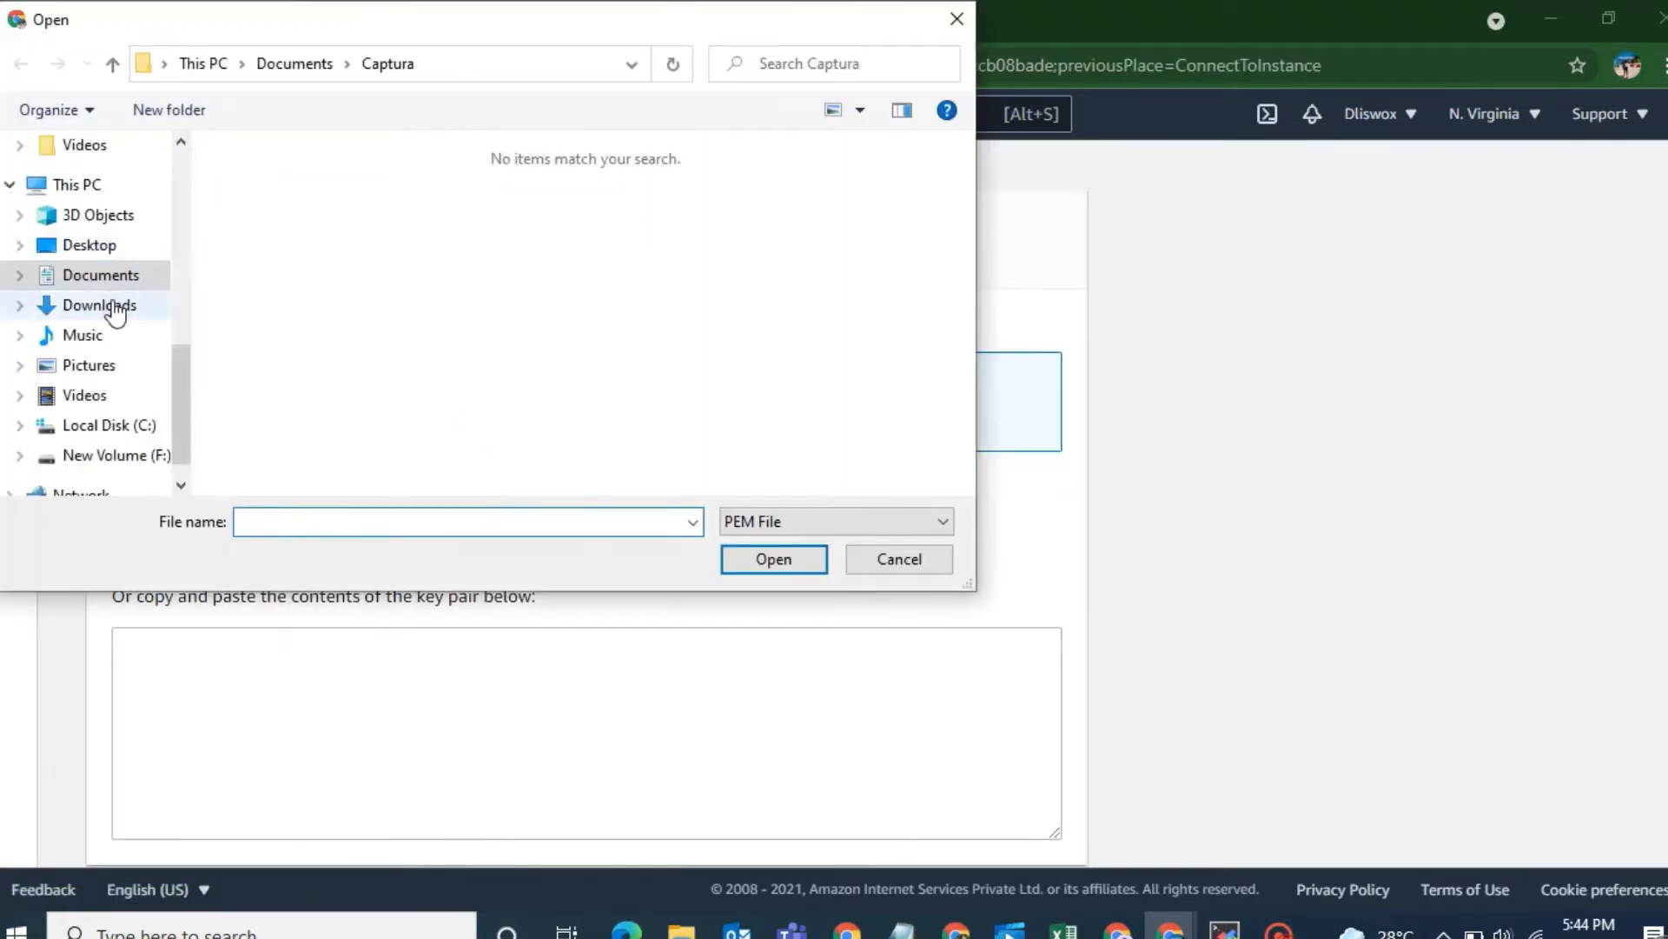
left_click(104, 292)
double_click(600, 61)
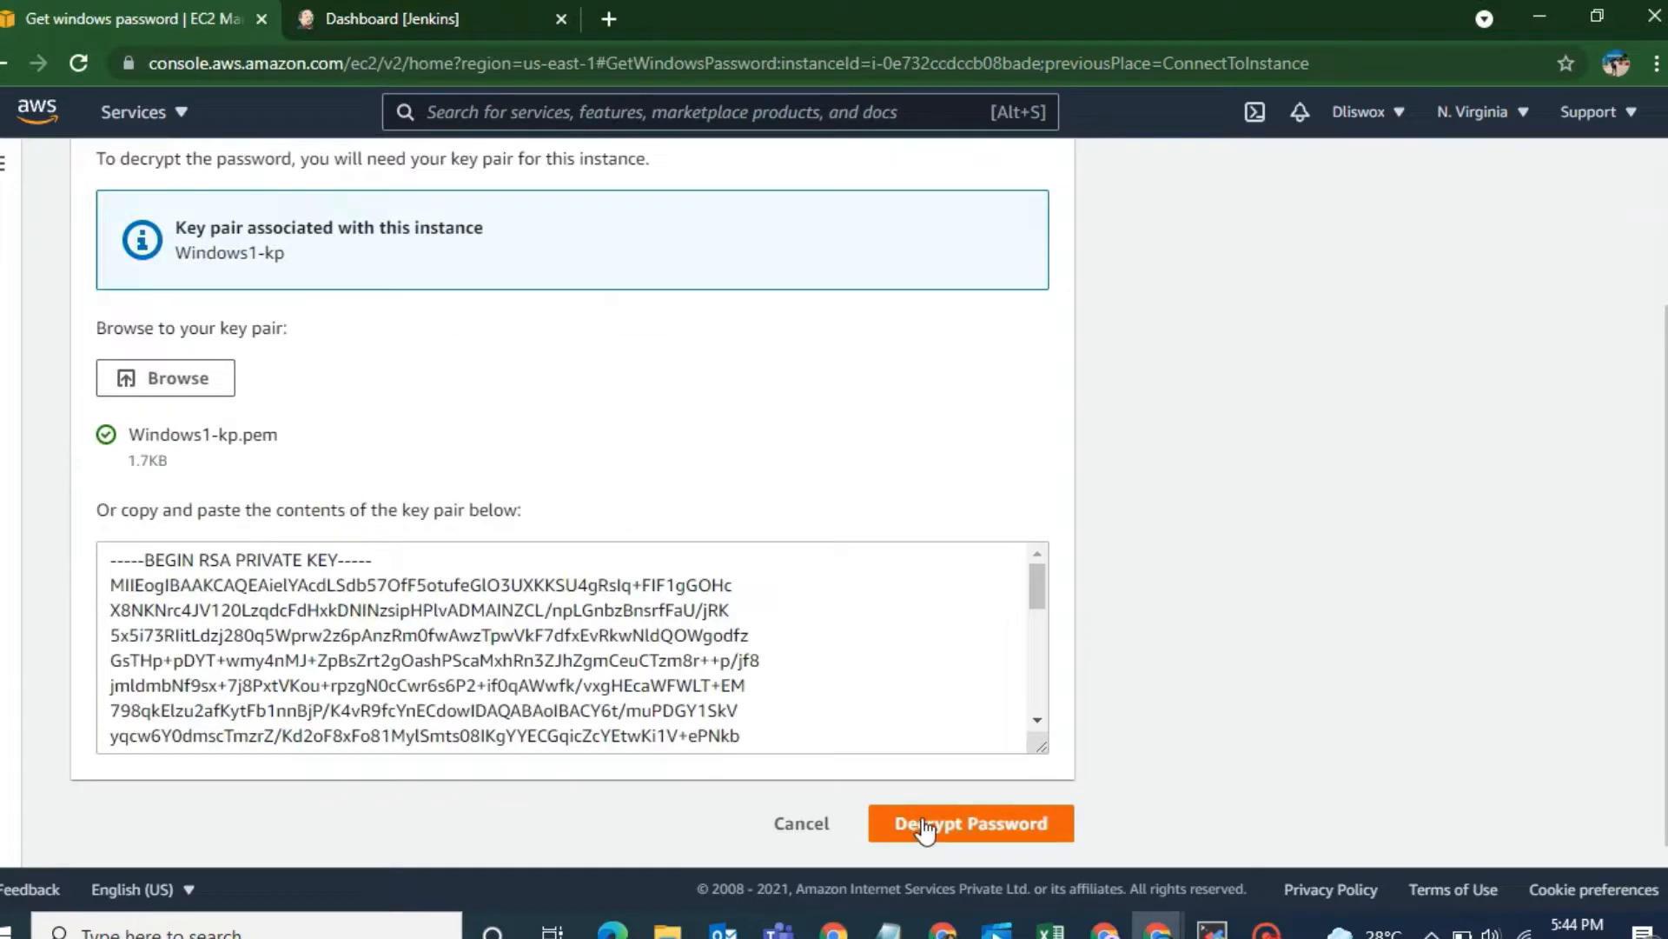
Decrypt the Windows administrator password and copy it to the clipboard
left_click(920, 826)
scroll(521, 625, "down", 2)
left_click_drag(457, 657, 114, 658)
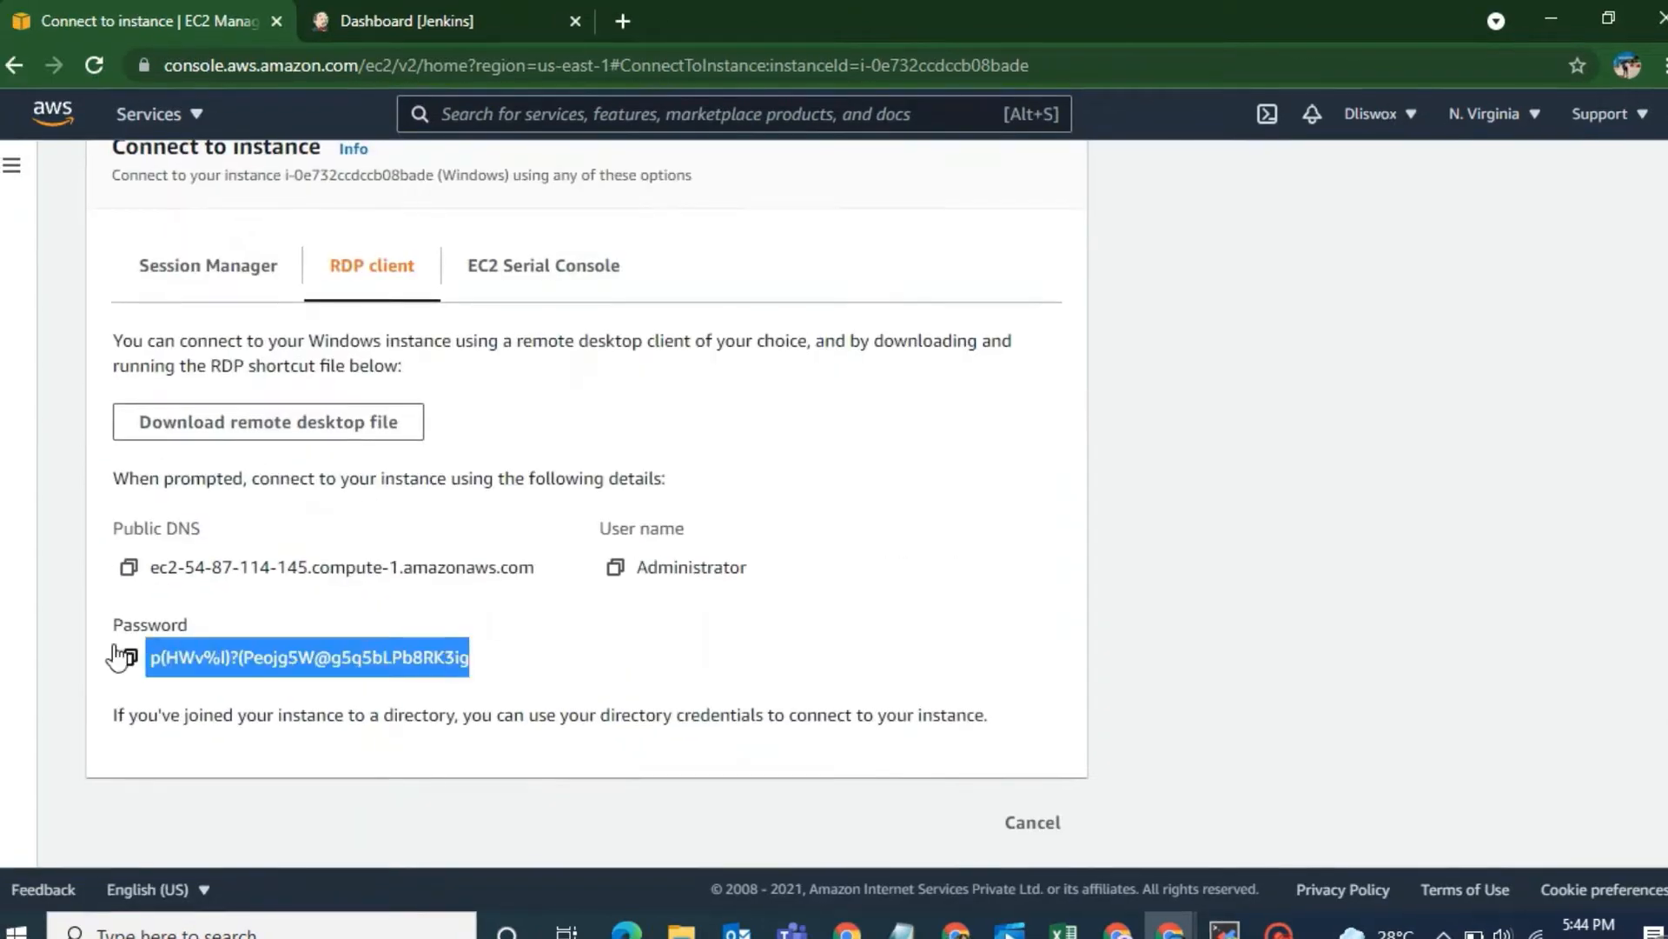
left_click(129, 659)
Download the instance's remote desktop file and open it
left_click(346, 430)
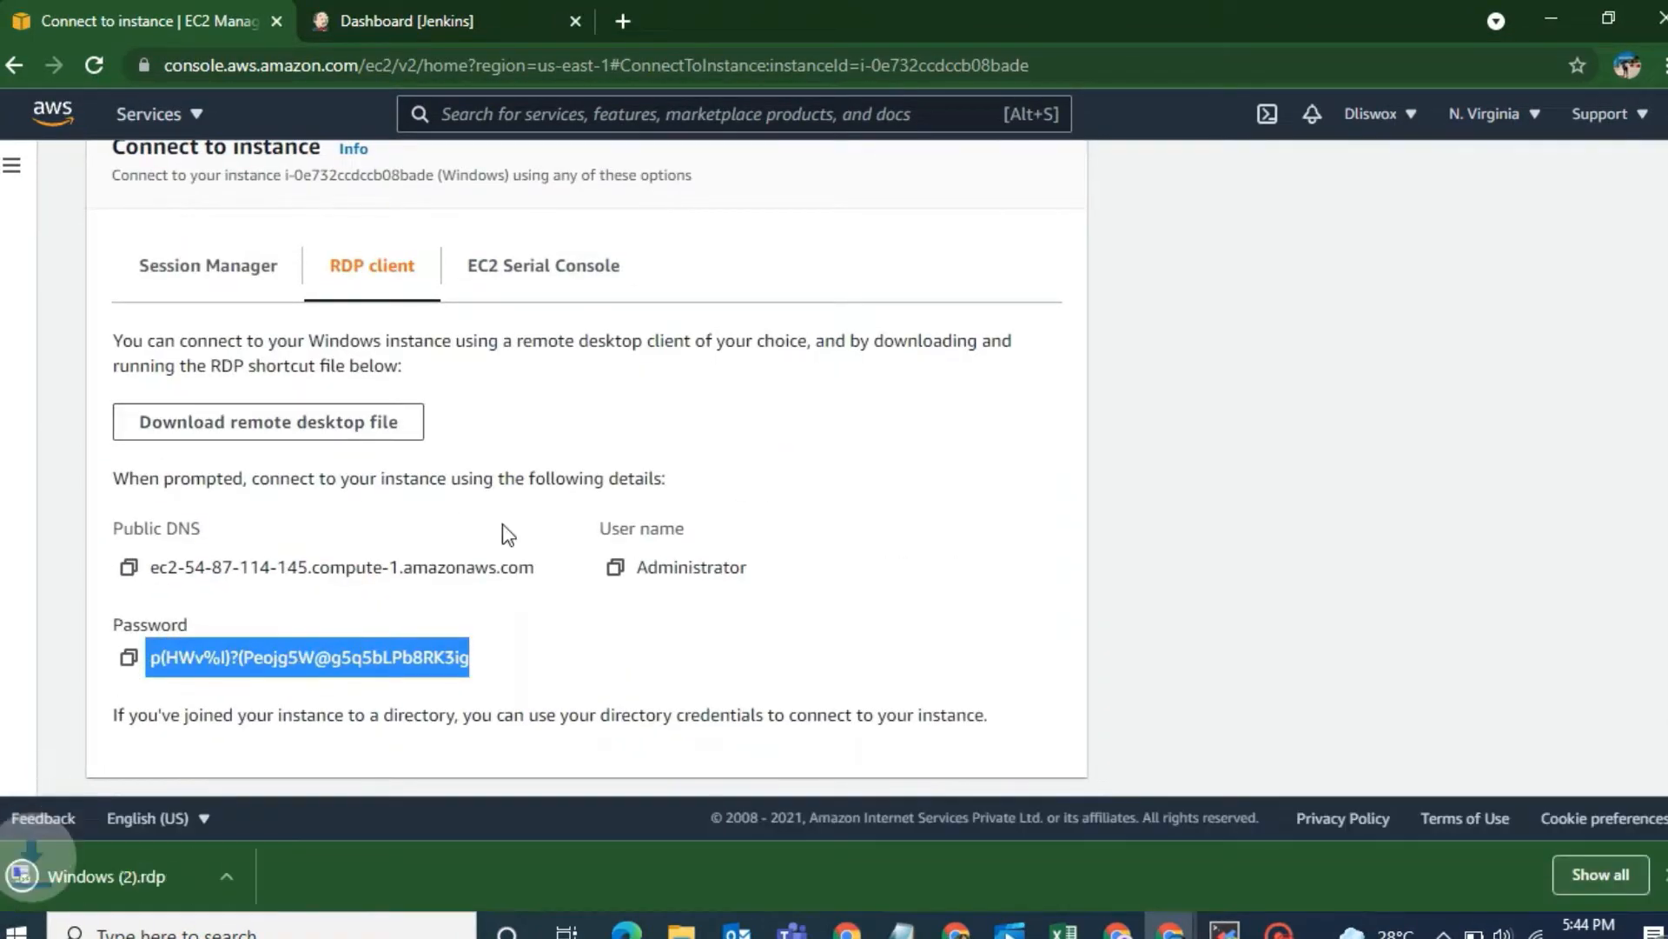
left_click(252, 876)
left_click(360, 711)
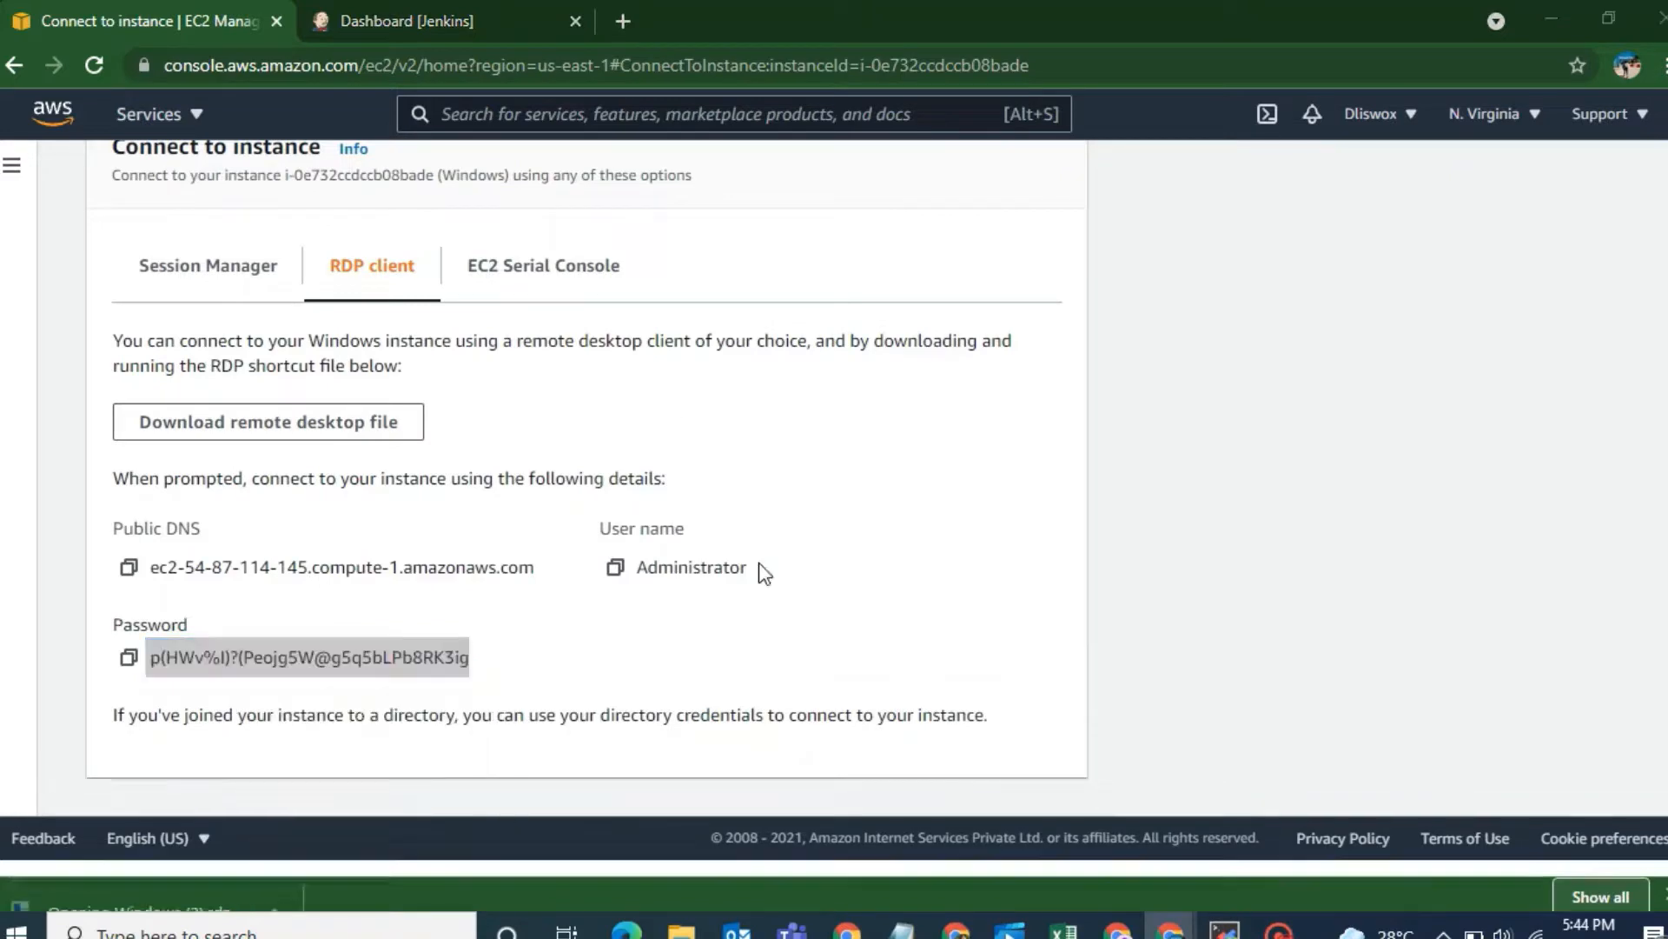
Connect to the Windows instance over Remote Desktop, pasting the Administrator account password to sign in
left_click(1009, 599)
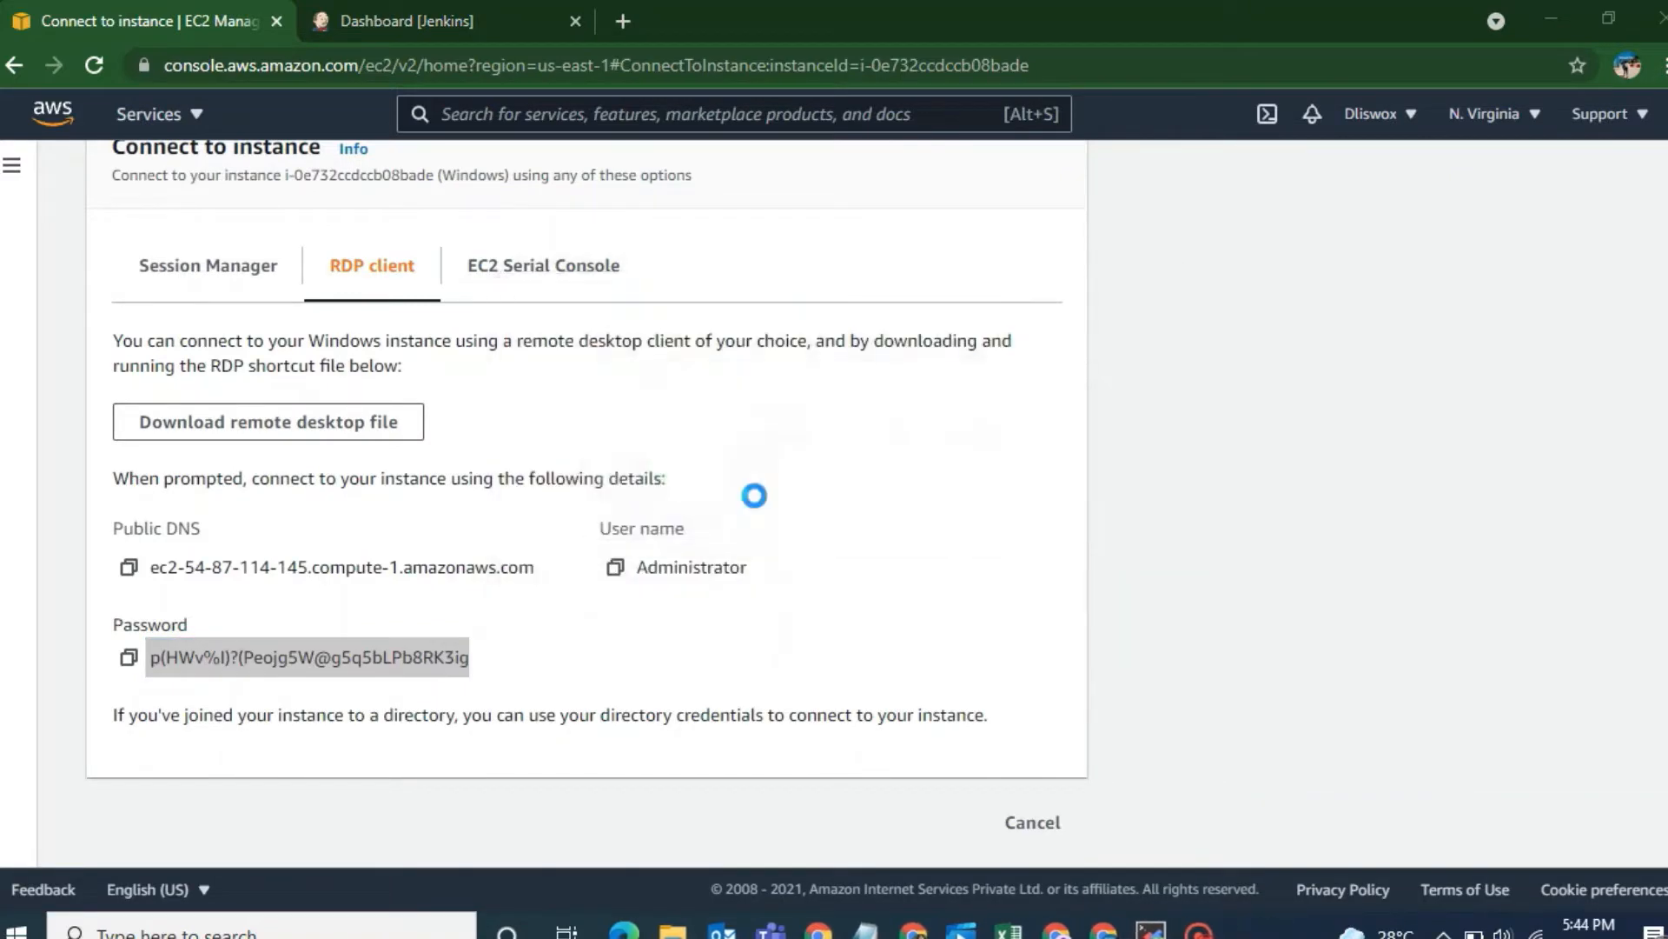
key("ctrl+v")
left_click(762, 650)
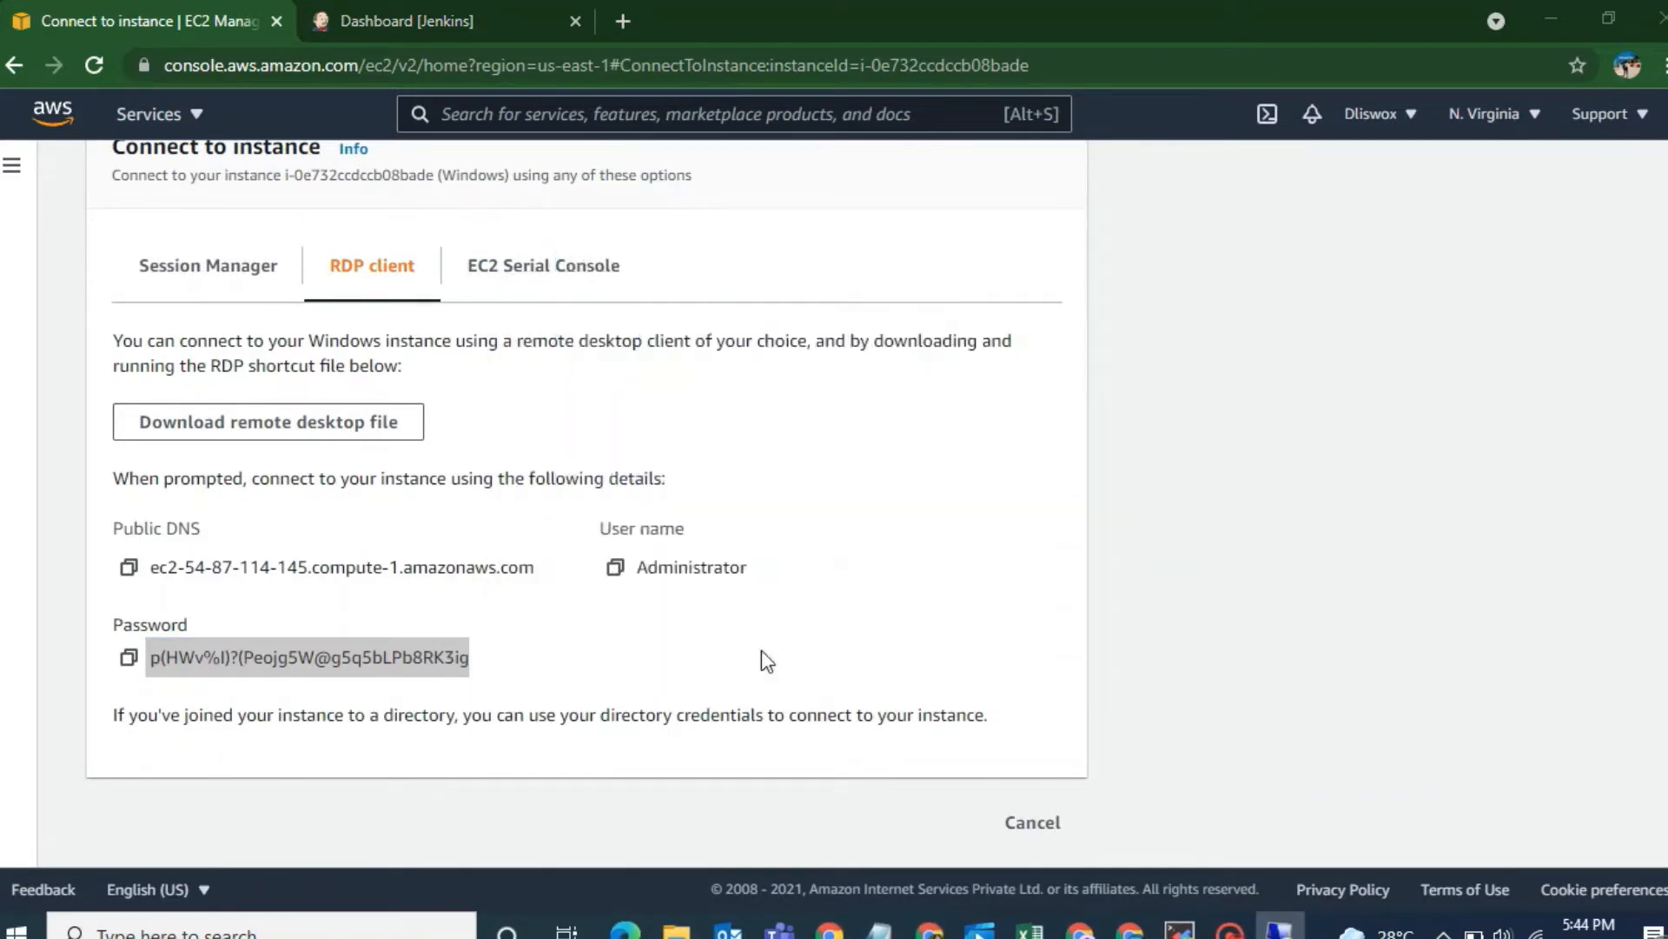
left_click(917, 669)
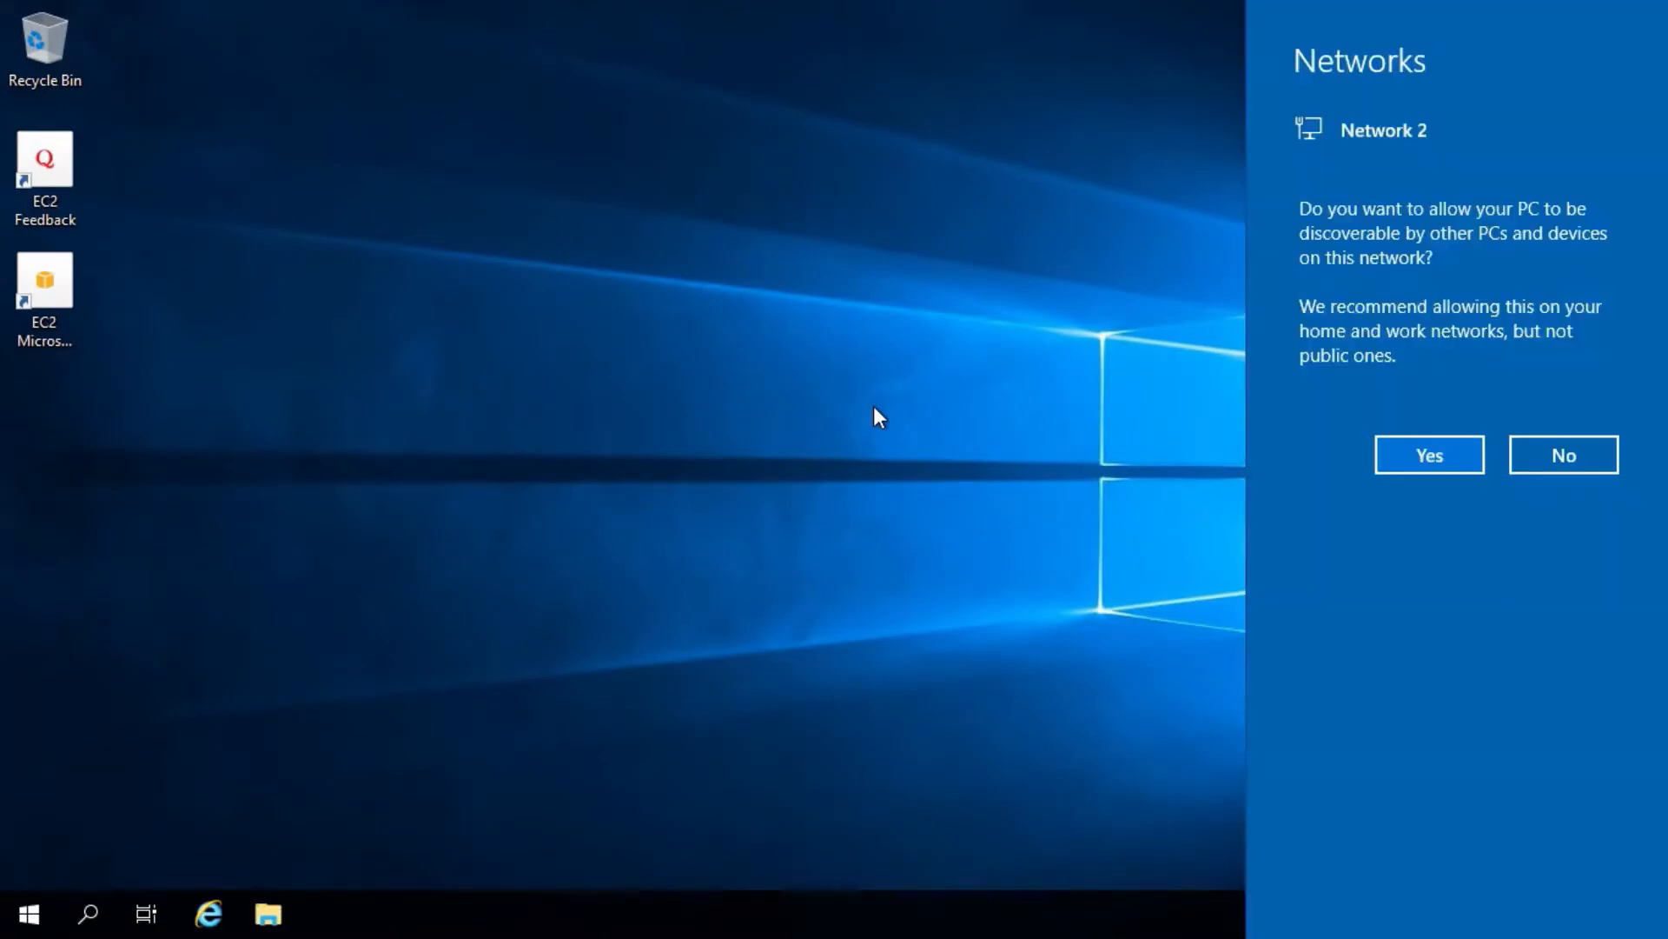
On the remote Windows desktop, search for "server" and open Server Manager
left_click(89, 932)
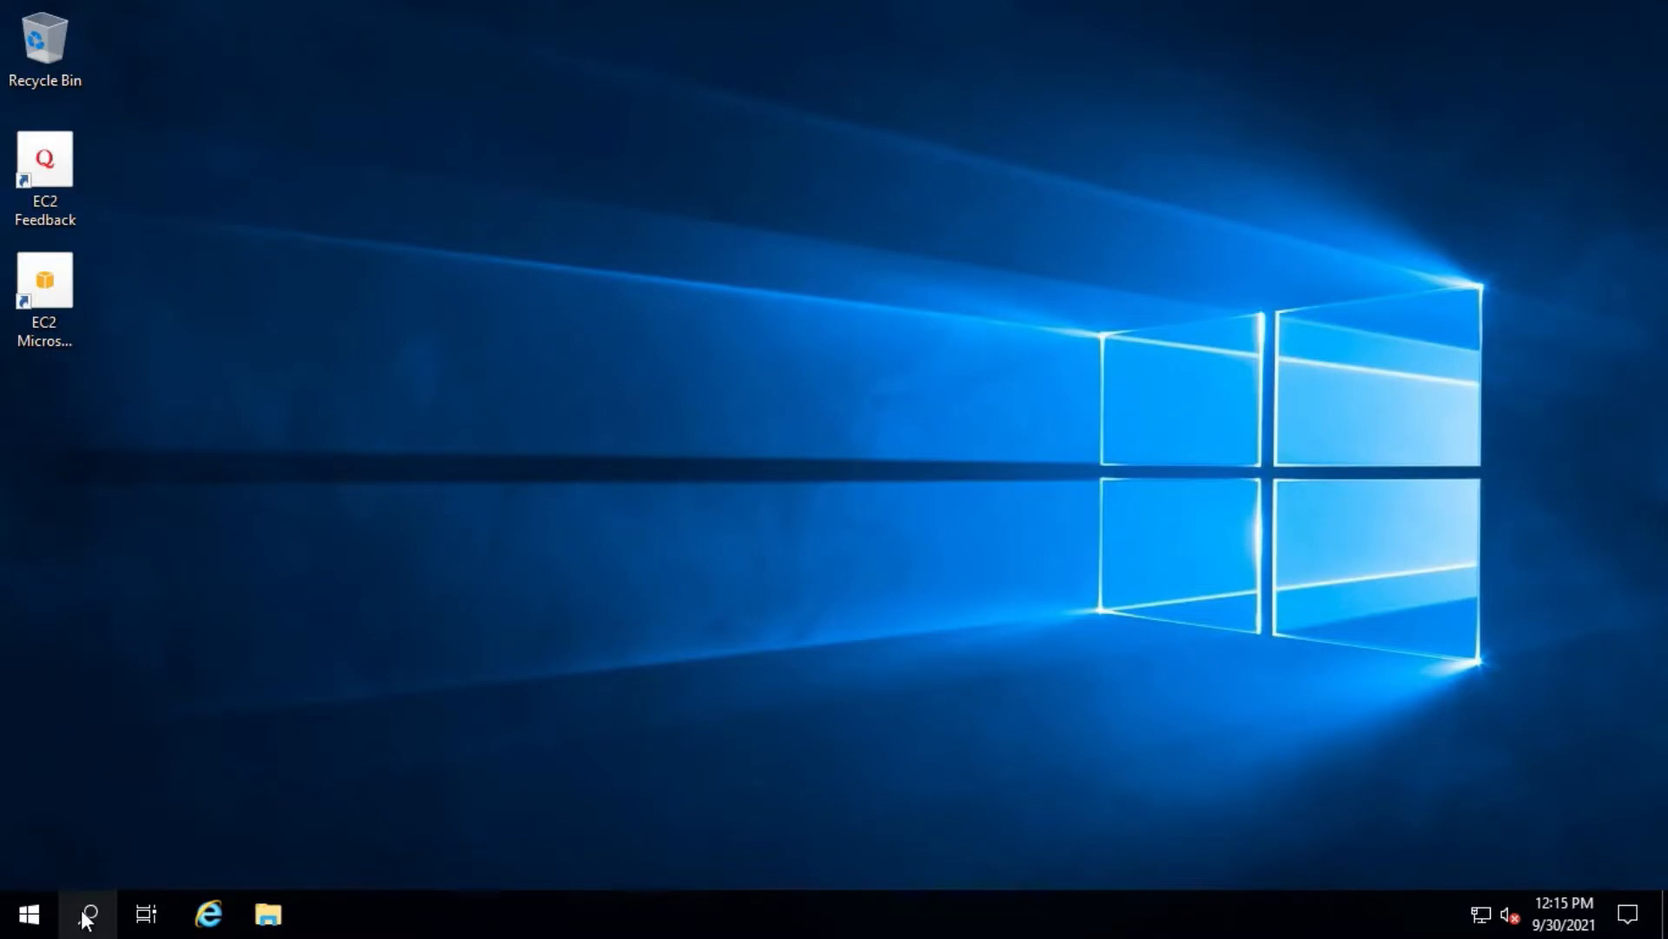
left_click(86, 920)
type("s")
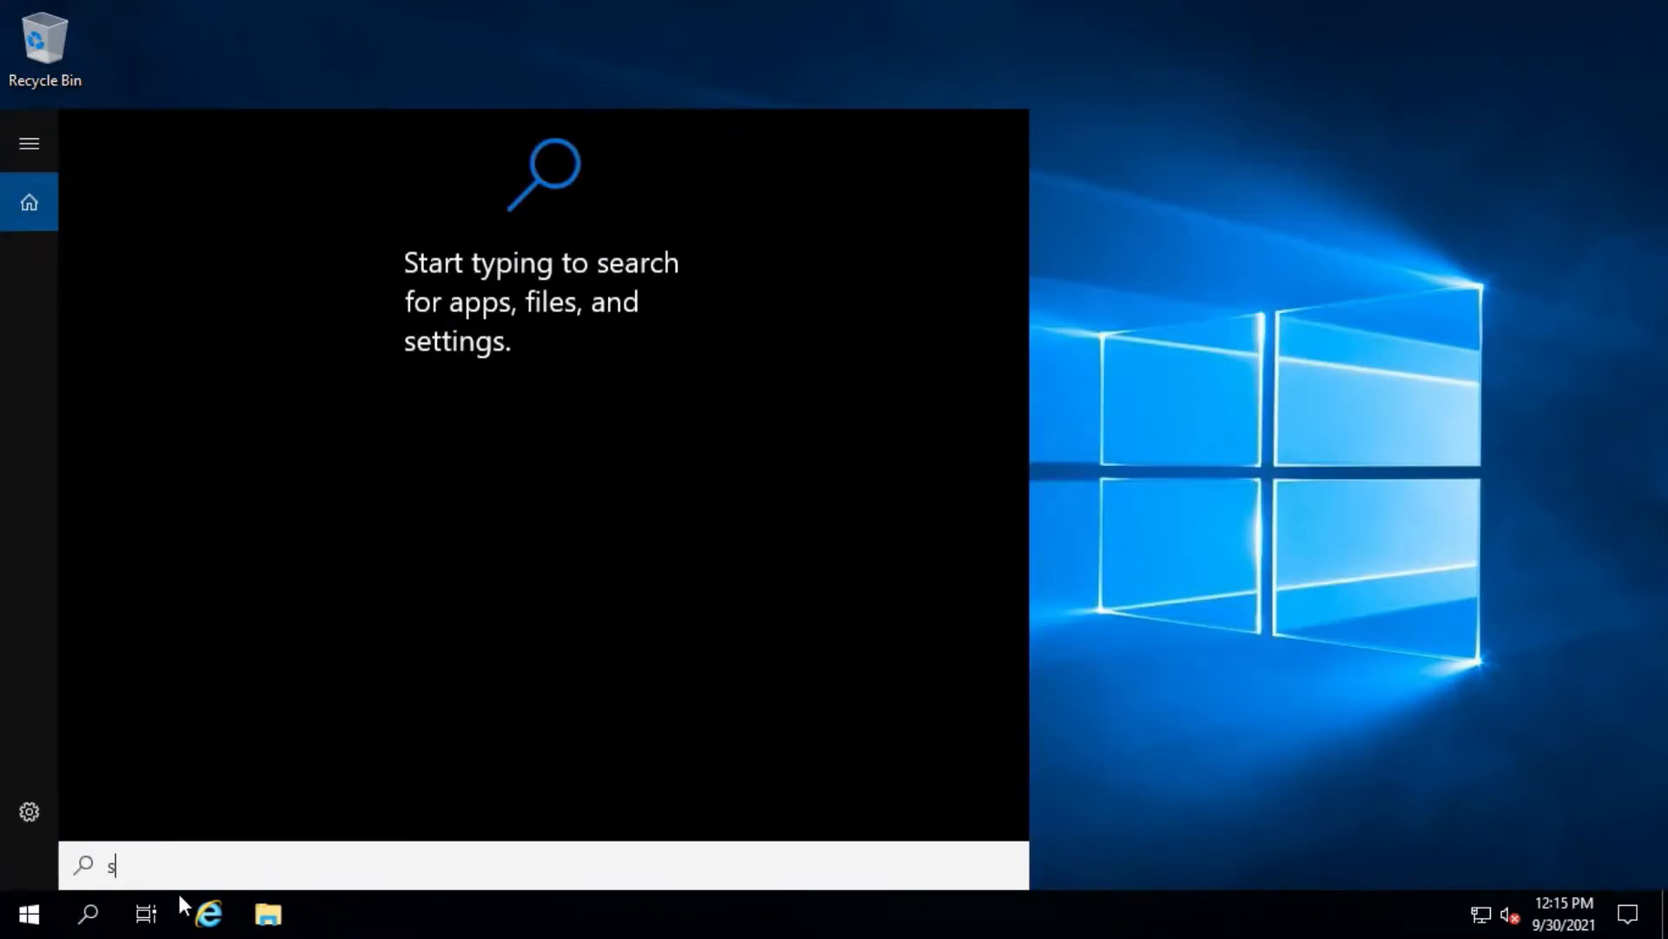
type("erver")
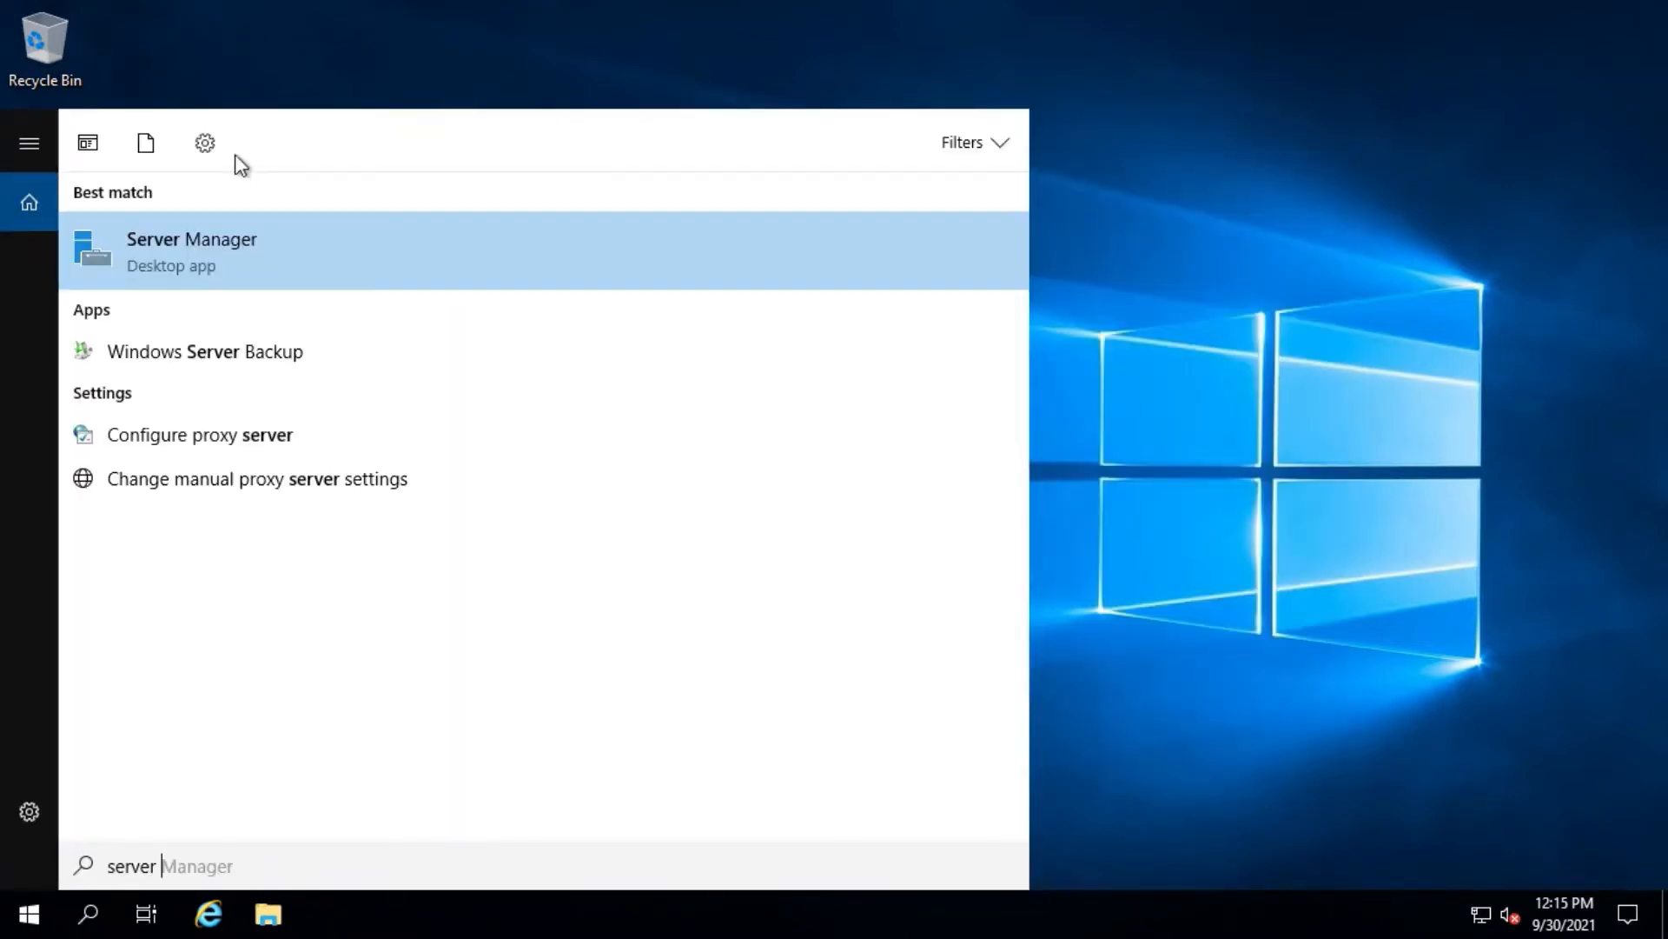
left_click(238, 255)
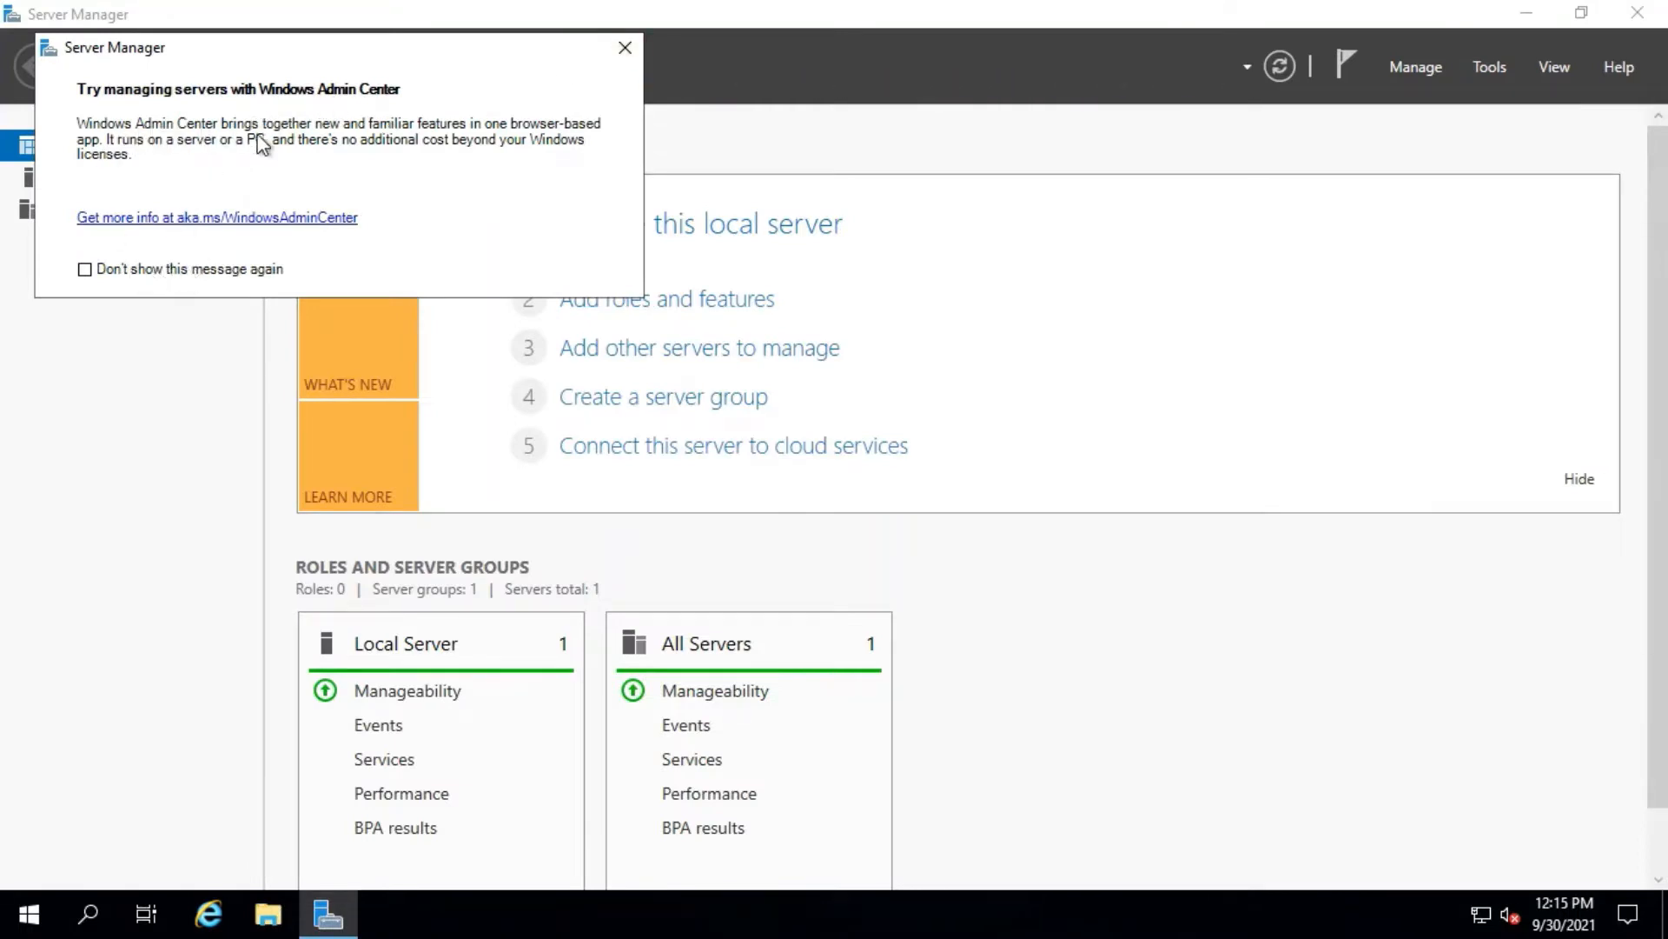
Dismiss the Windows Admin Center message and start the Add Roles and Features Wizard once inventory collection allows it
left_click(624, 48)
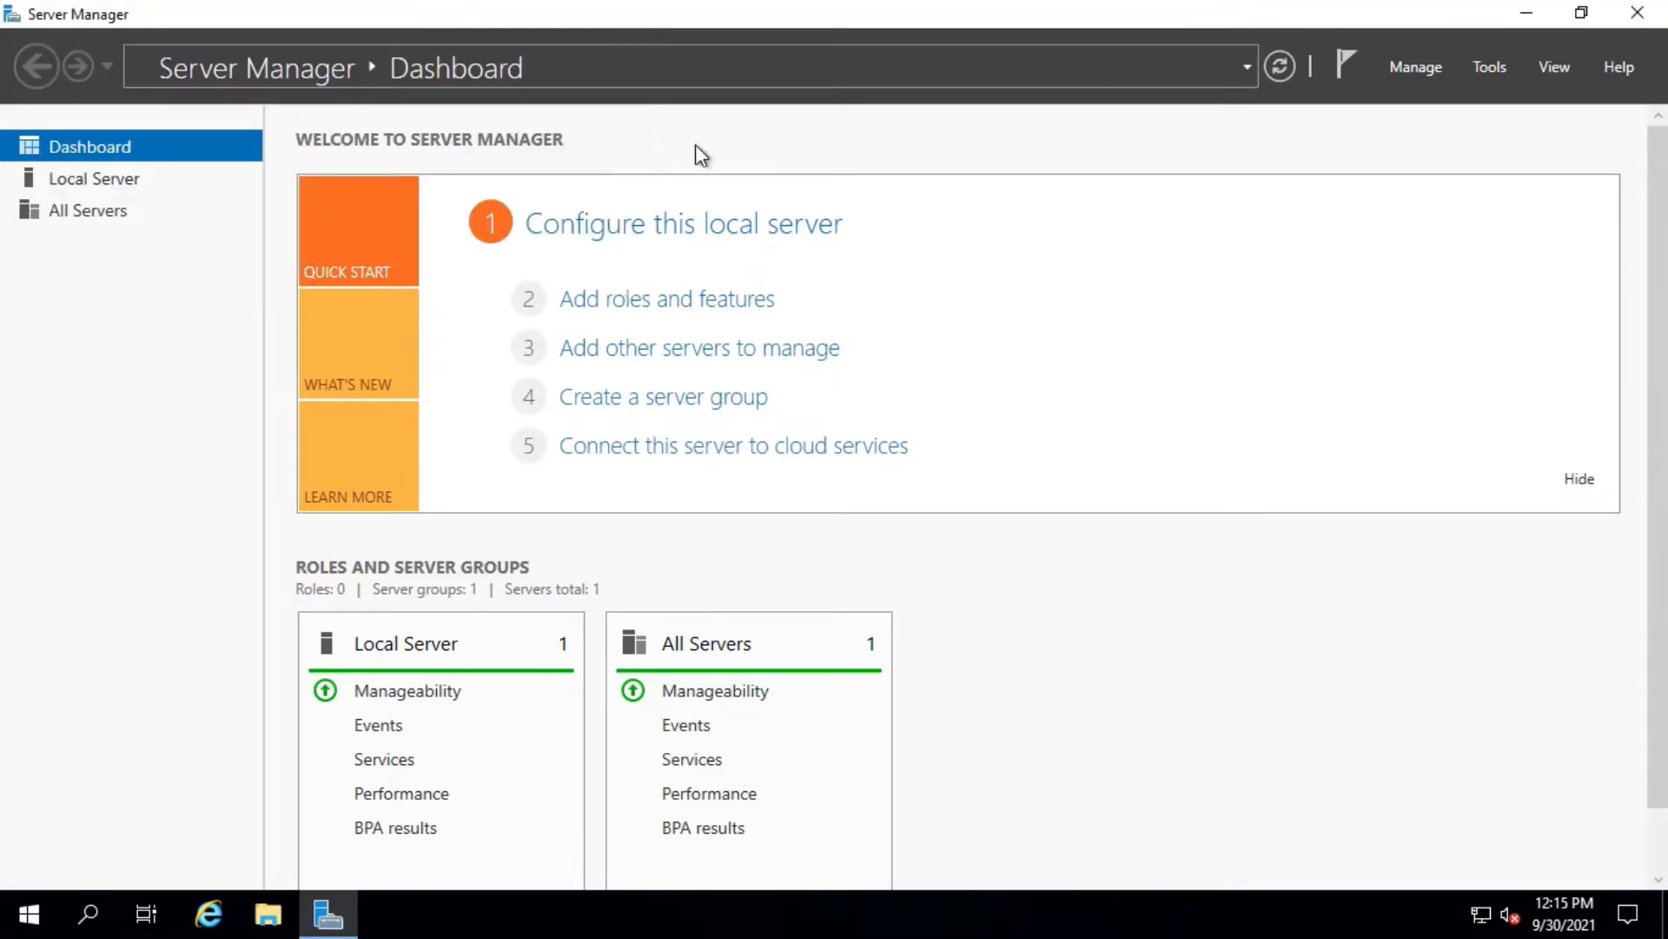
left_click(640, 300)
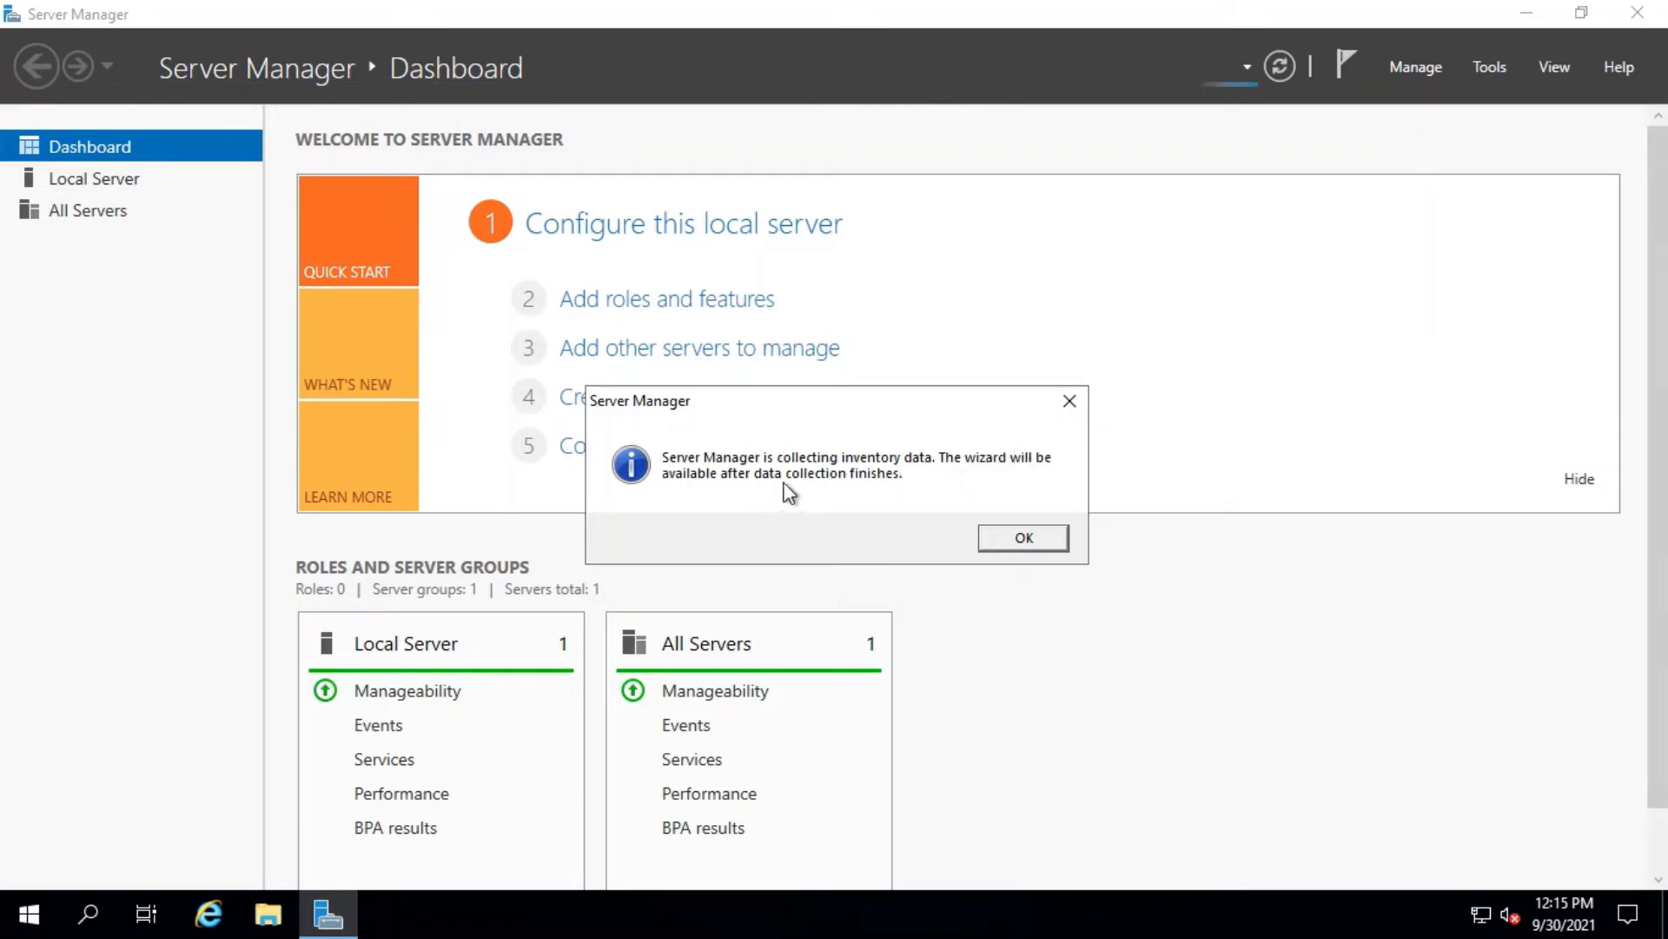
left_click(1018, 537)
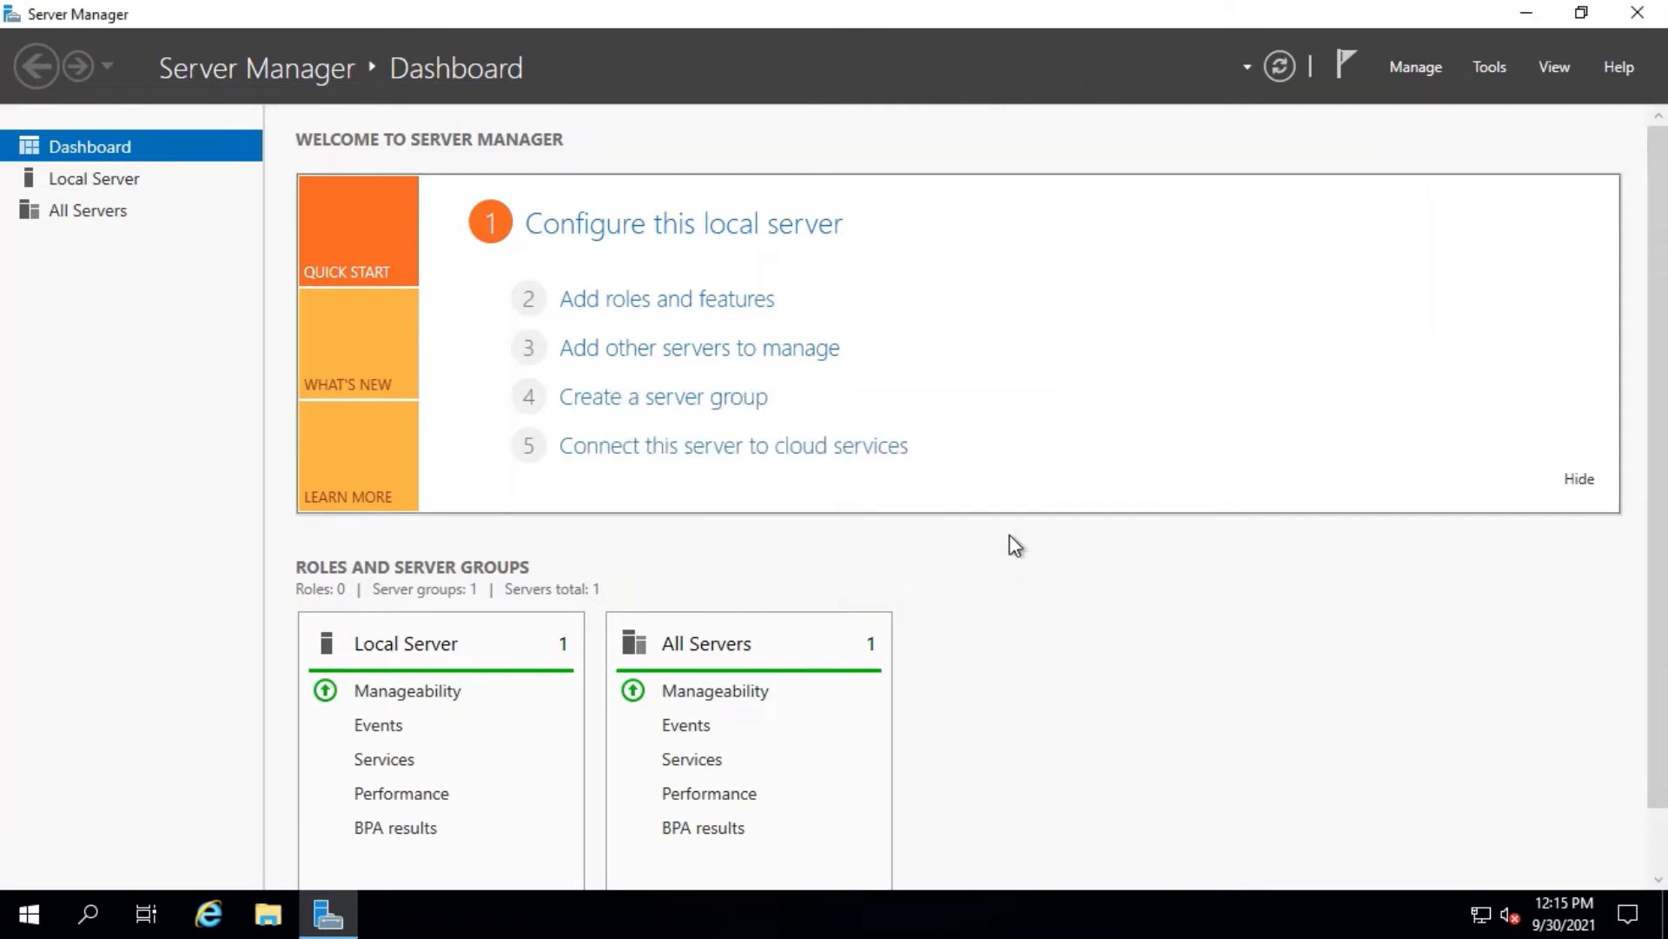
left_click(616, 298)
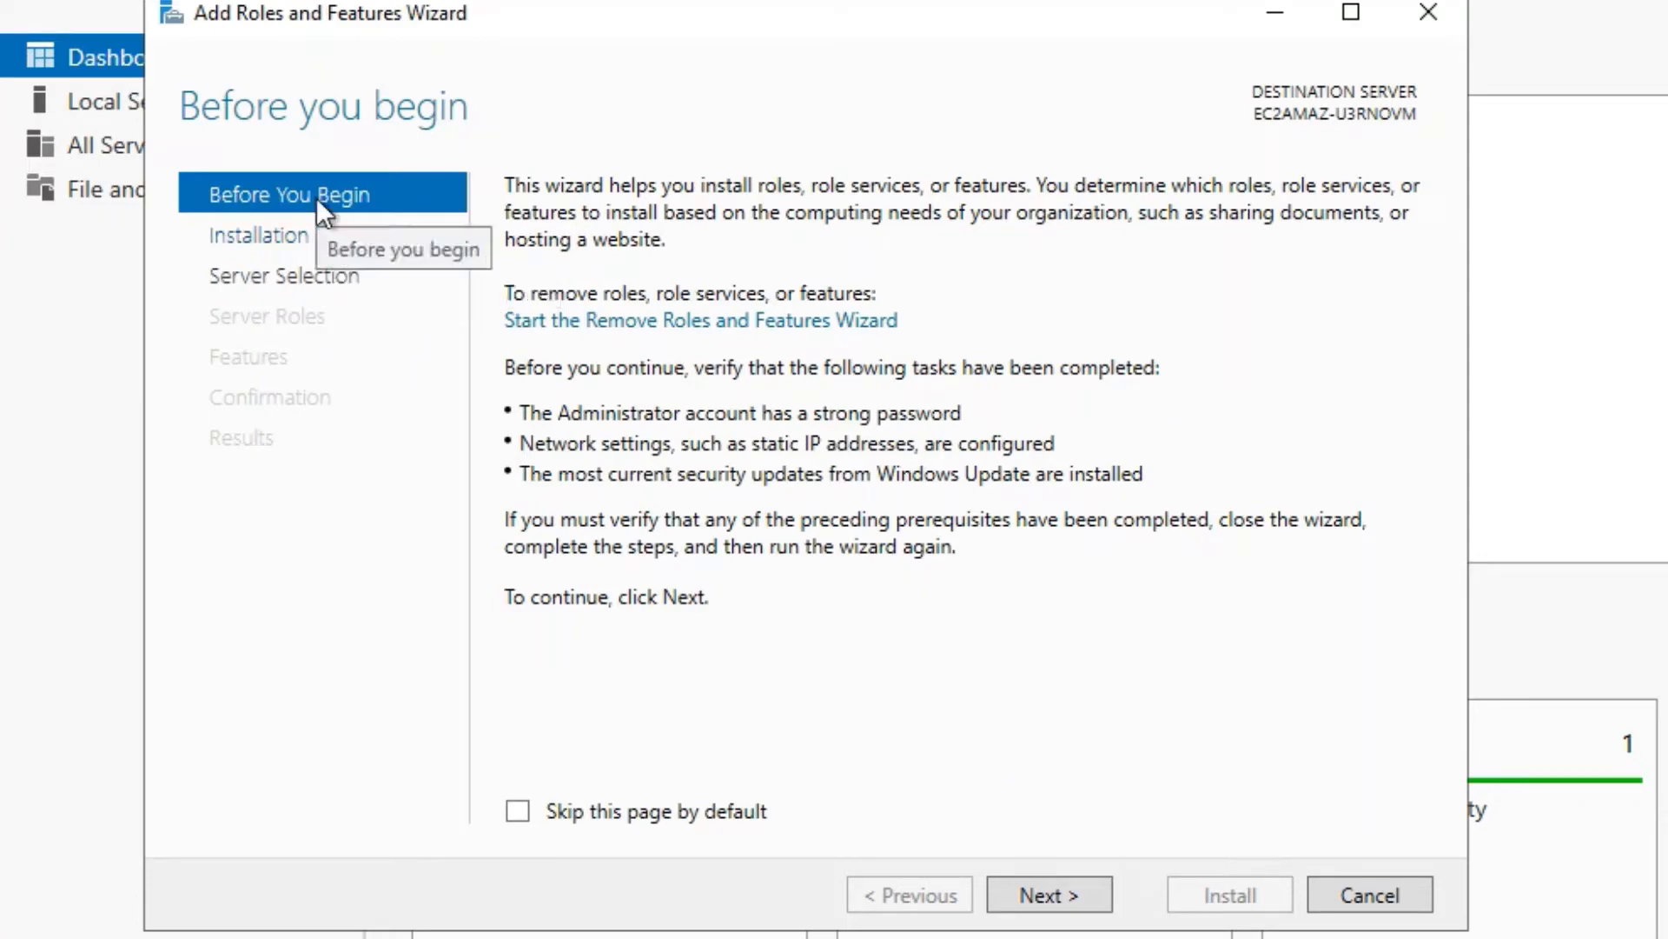
Keep role-based or feature-based installation and the EC2AMAZ-U3RNOVM server from the pool, and continue to the server roles
left_click(1062, 895)
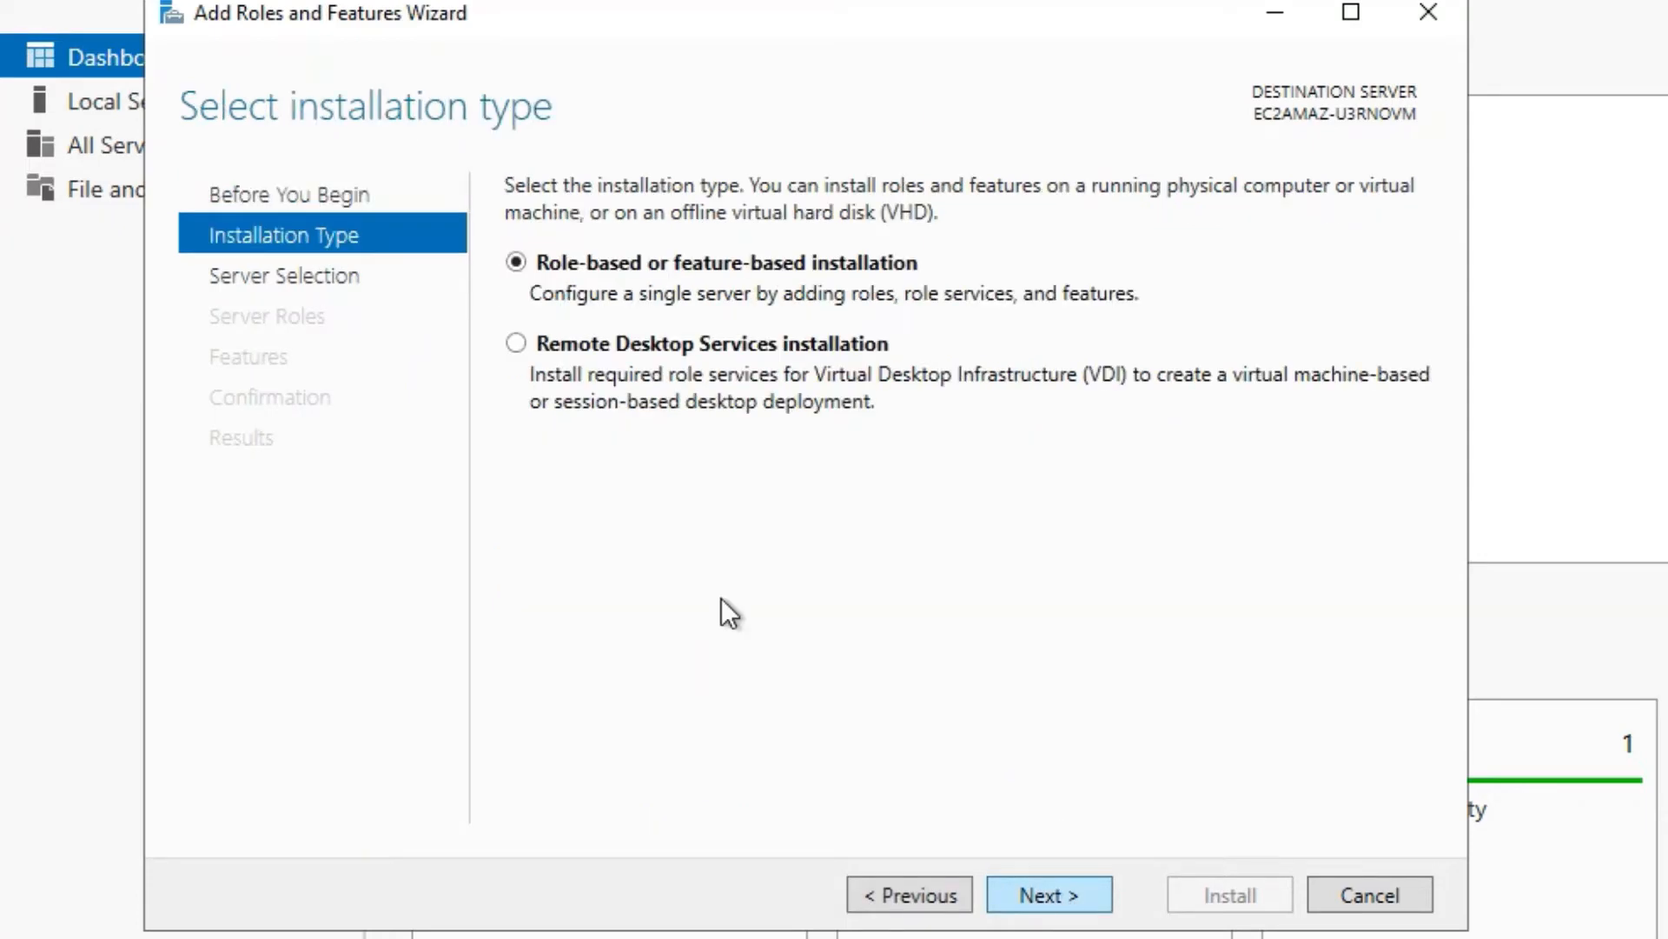
left_click(1067, 882)
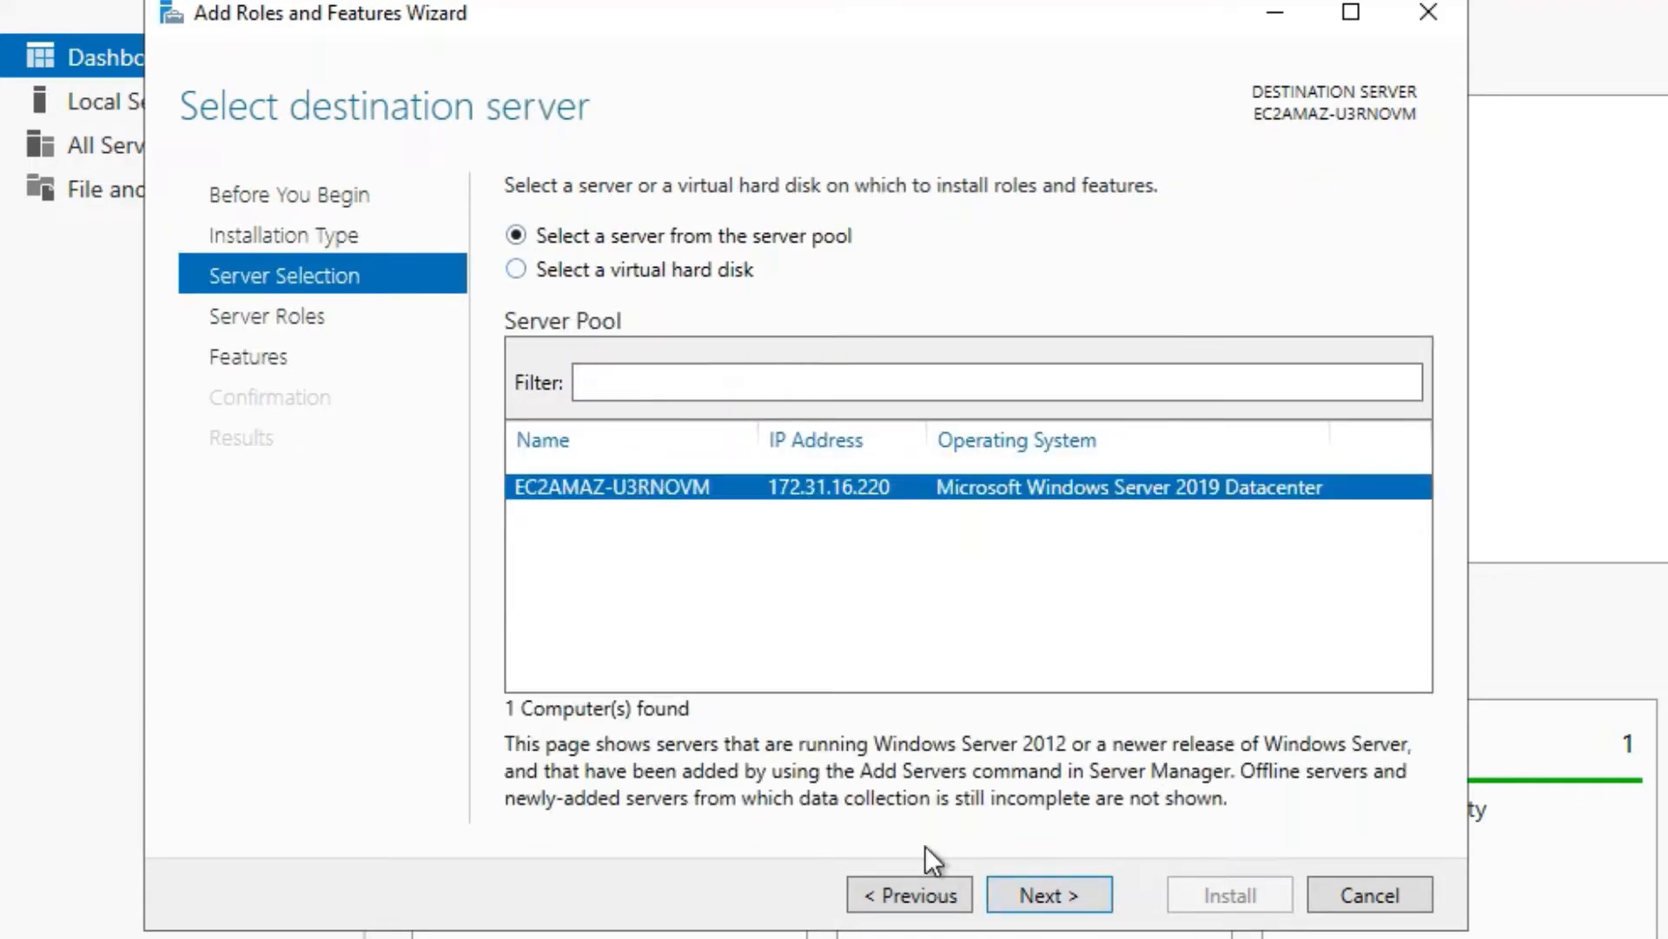
left_click(1071, 899)
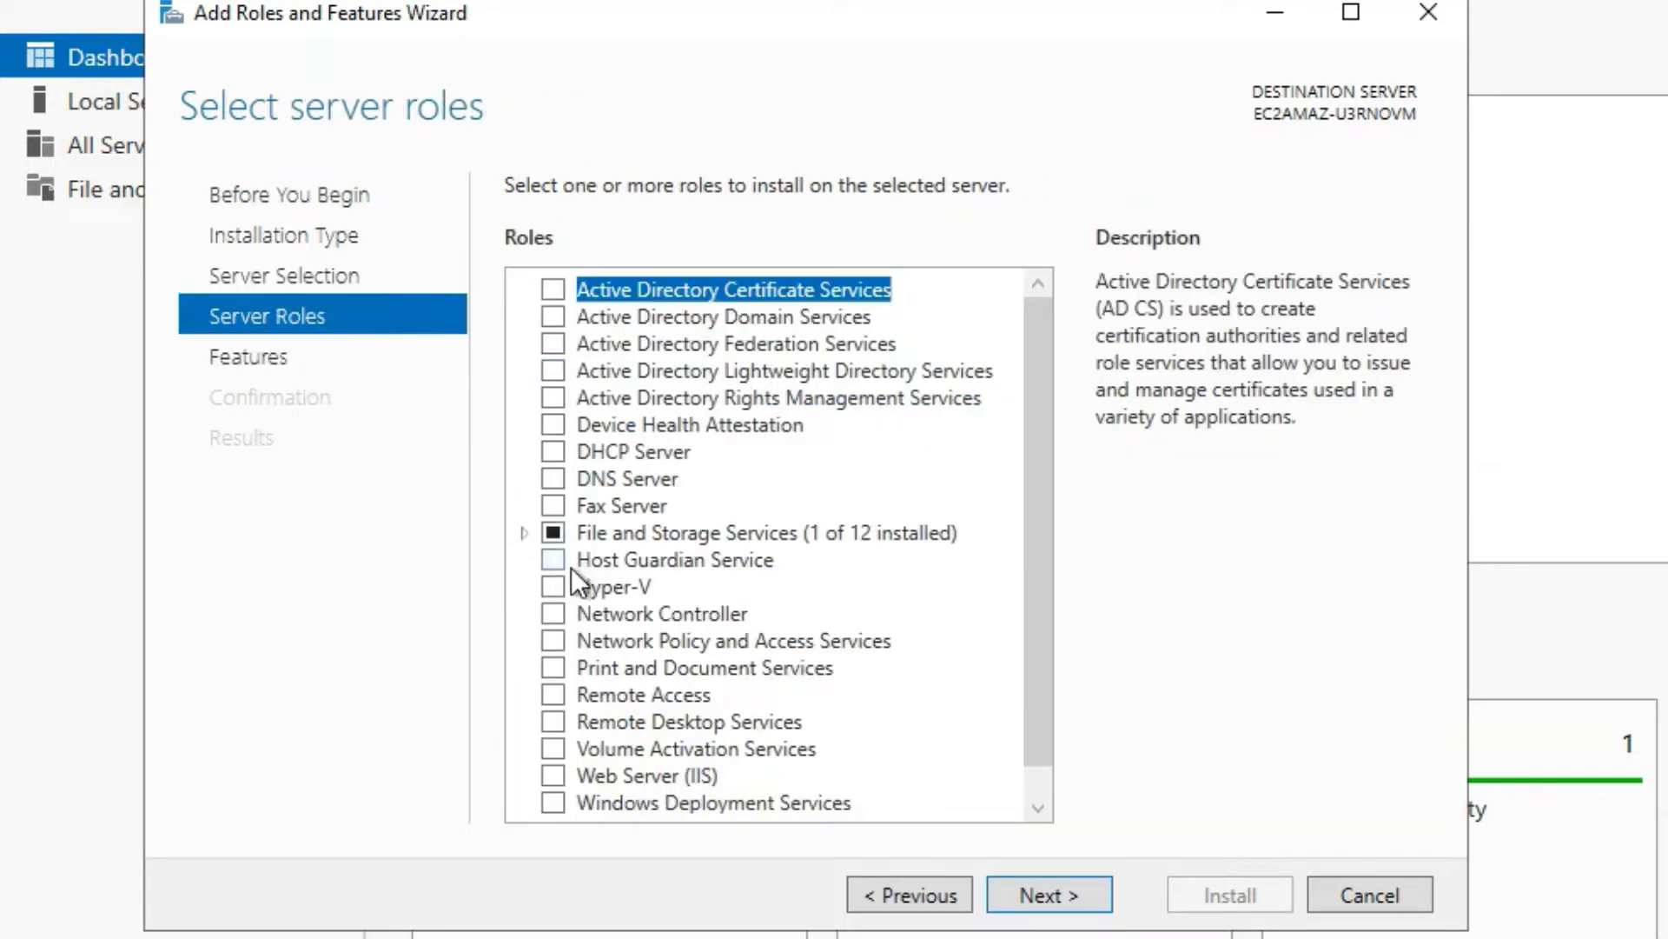
Try selecting the Hyper-V server role, then cancel adding its required management tools
left_click(554, 586)
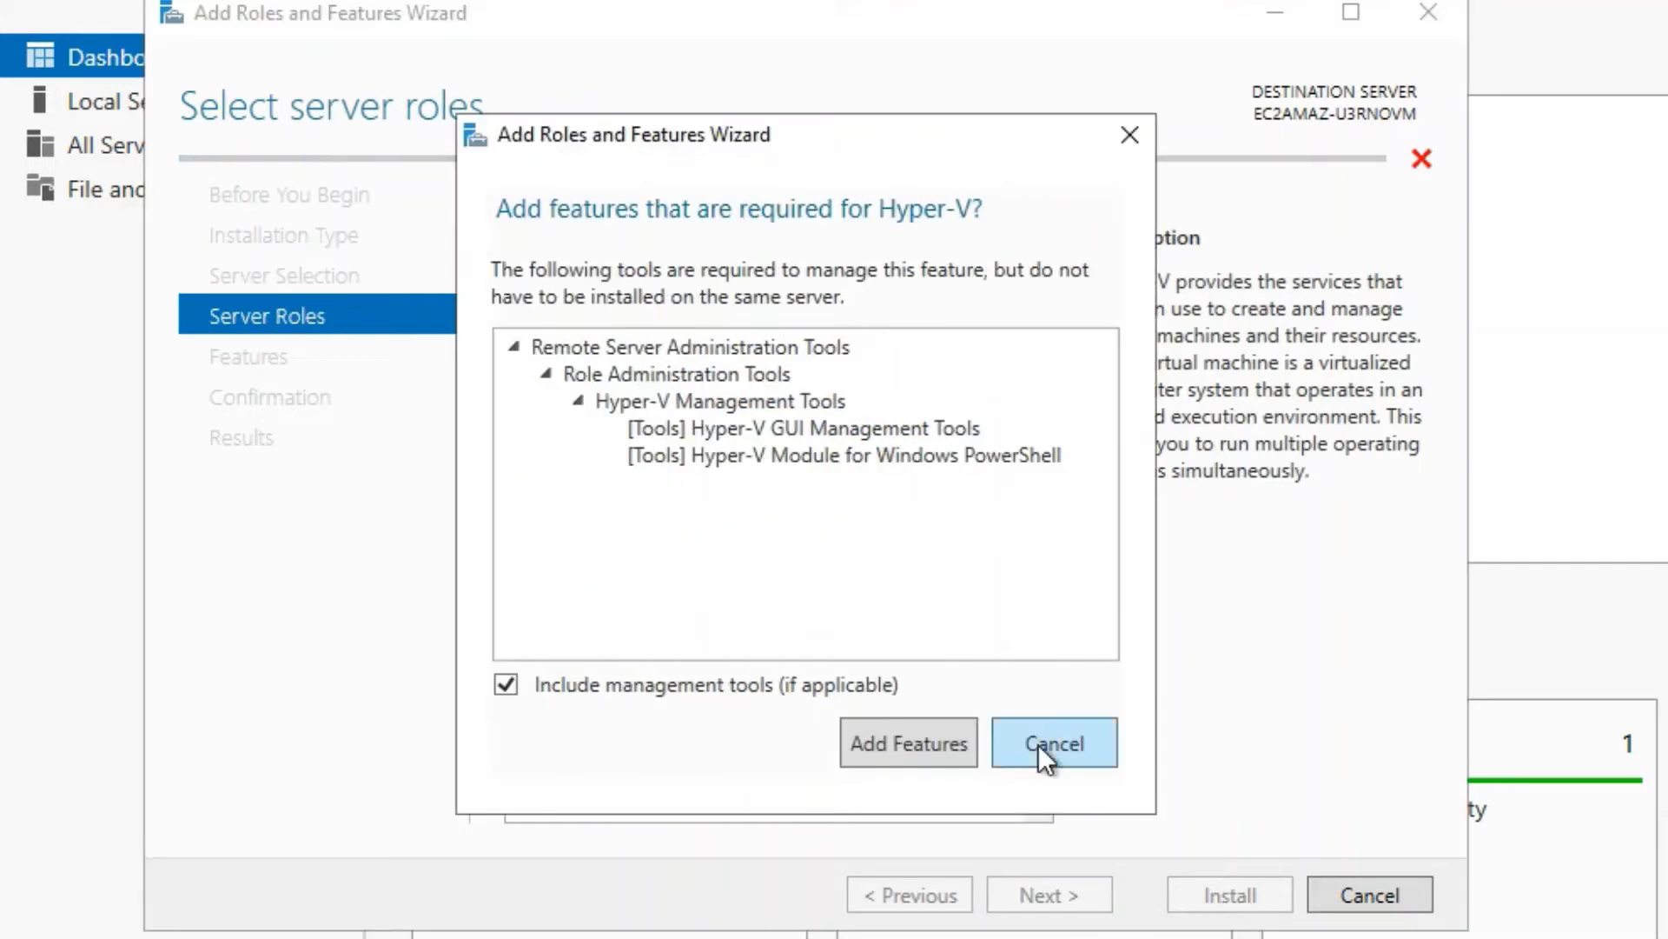
left_click(1039, 744)
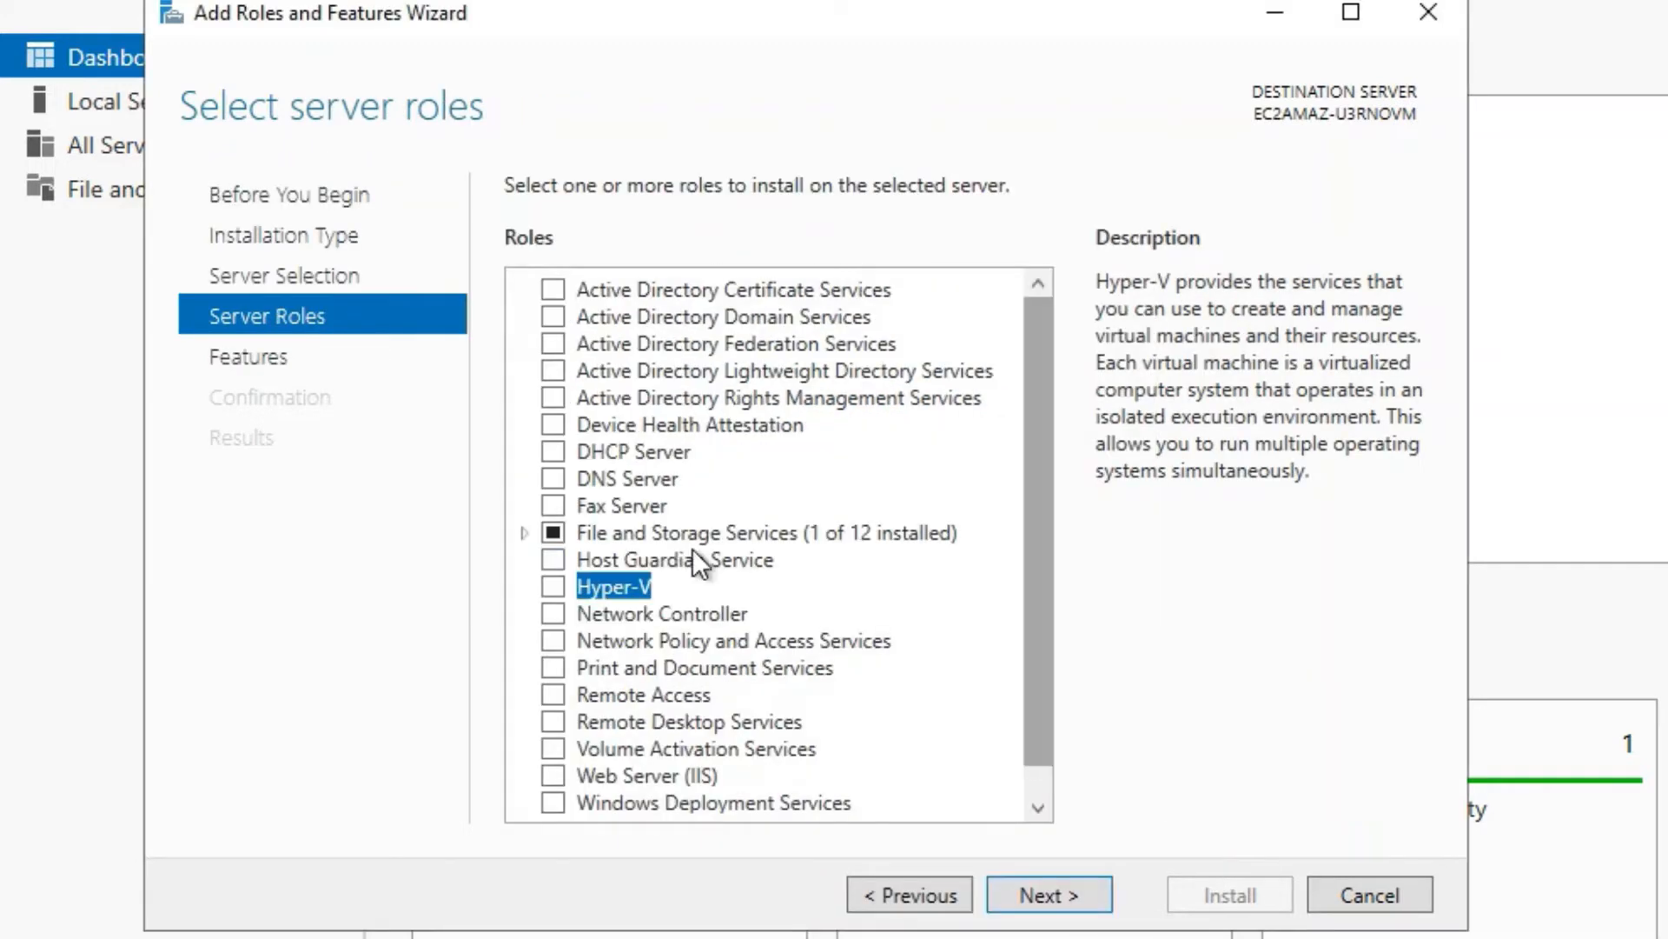
Select the Active Directory Domain Services role with its required features, include .NET Framework 3.5, and continue past the features selection
left_click(553, 316)
left_click(926, 757)
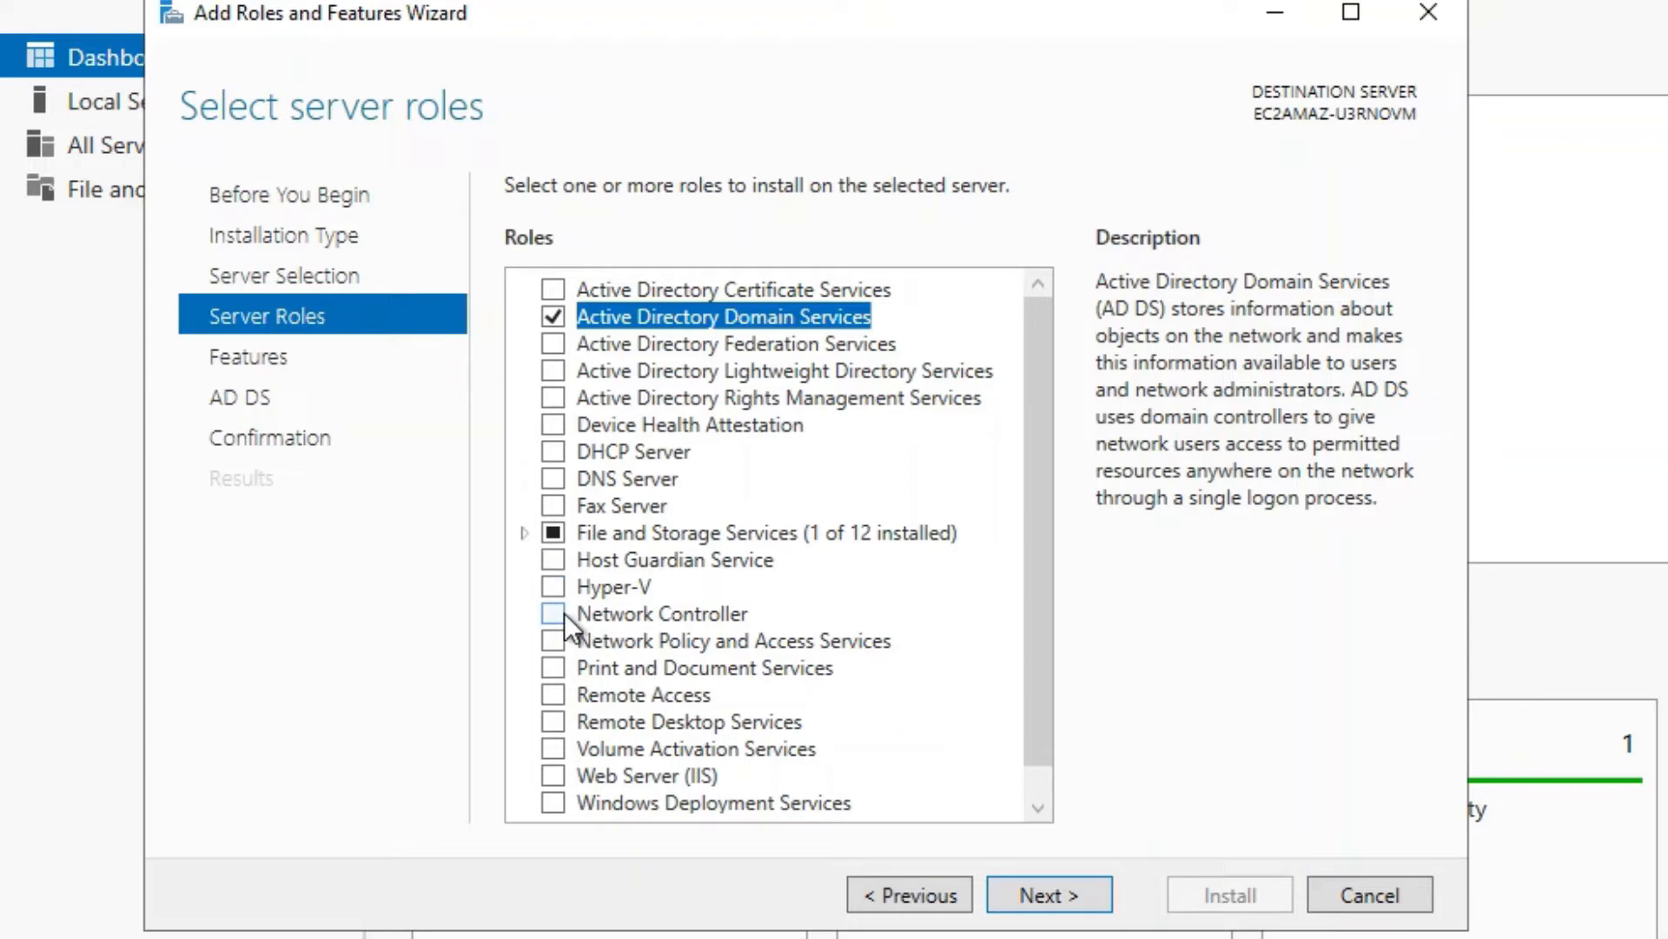
left_click(1095, 897)
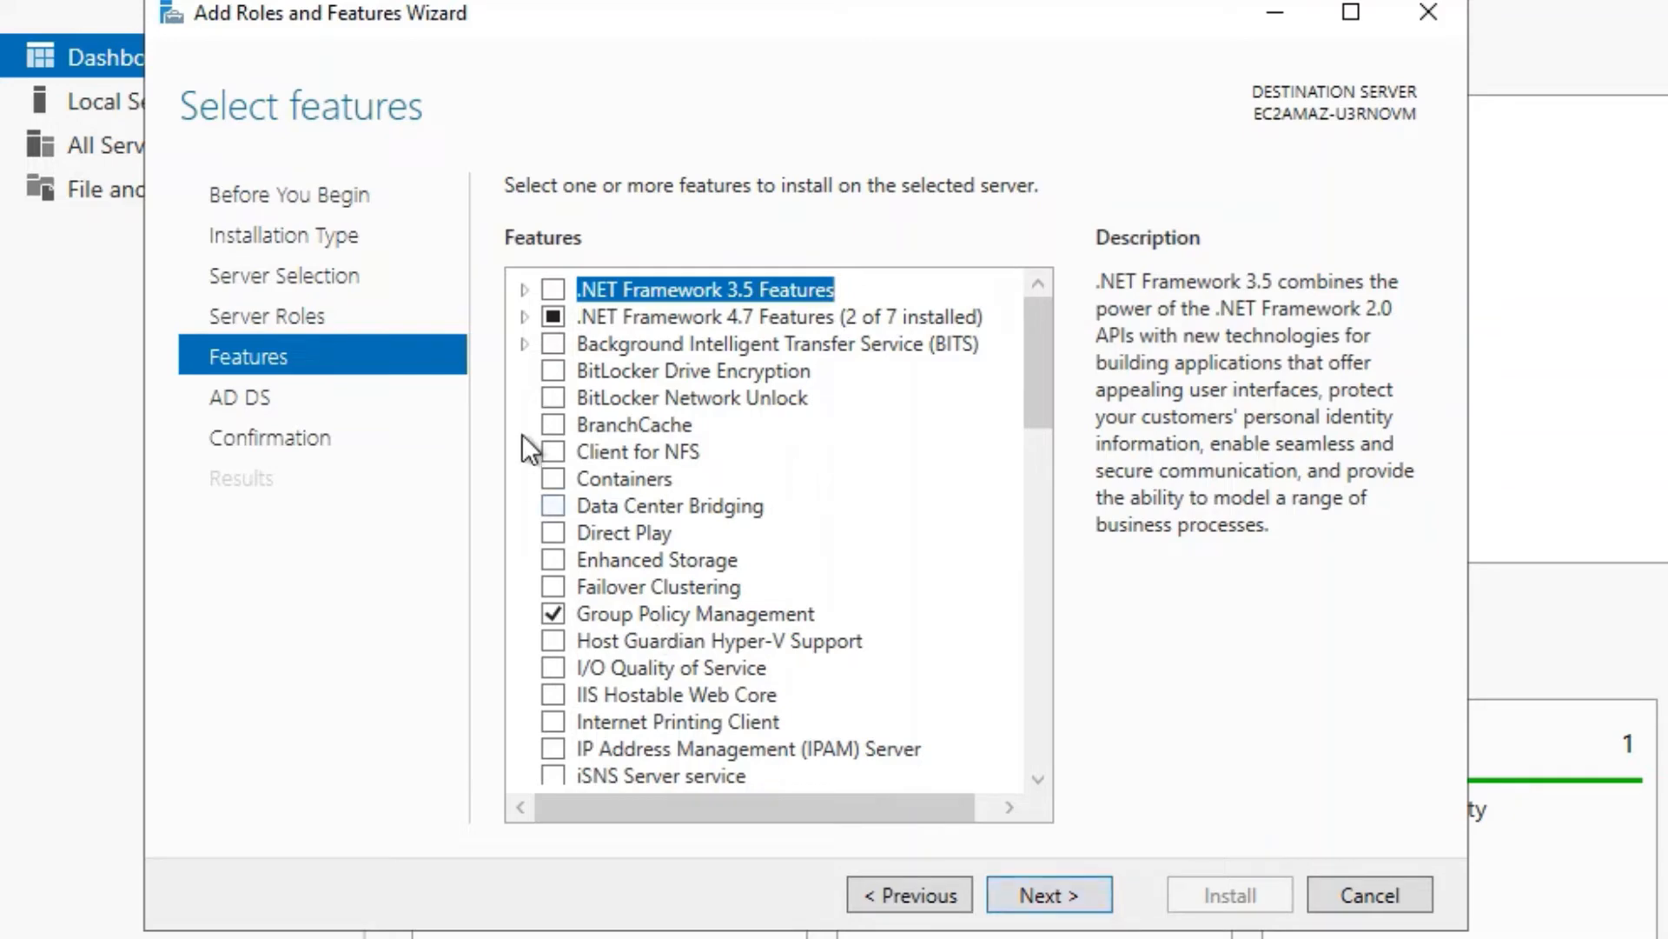
left_click(1036, 883)
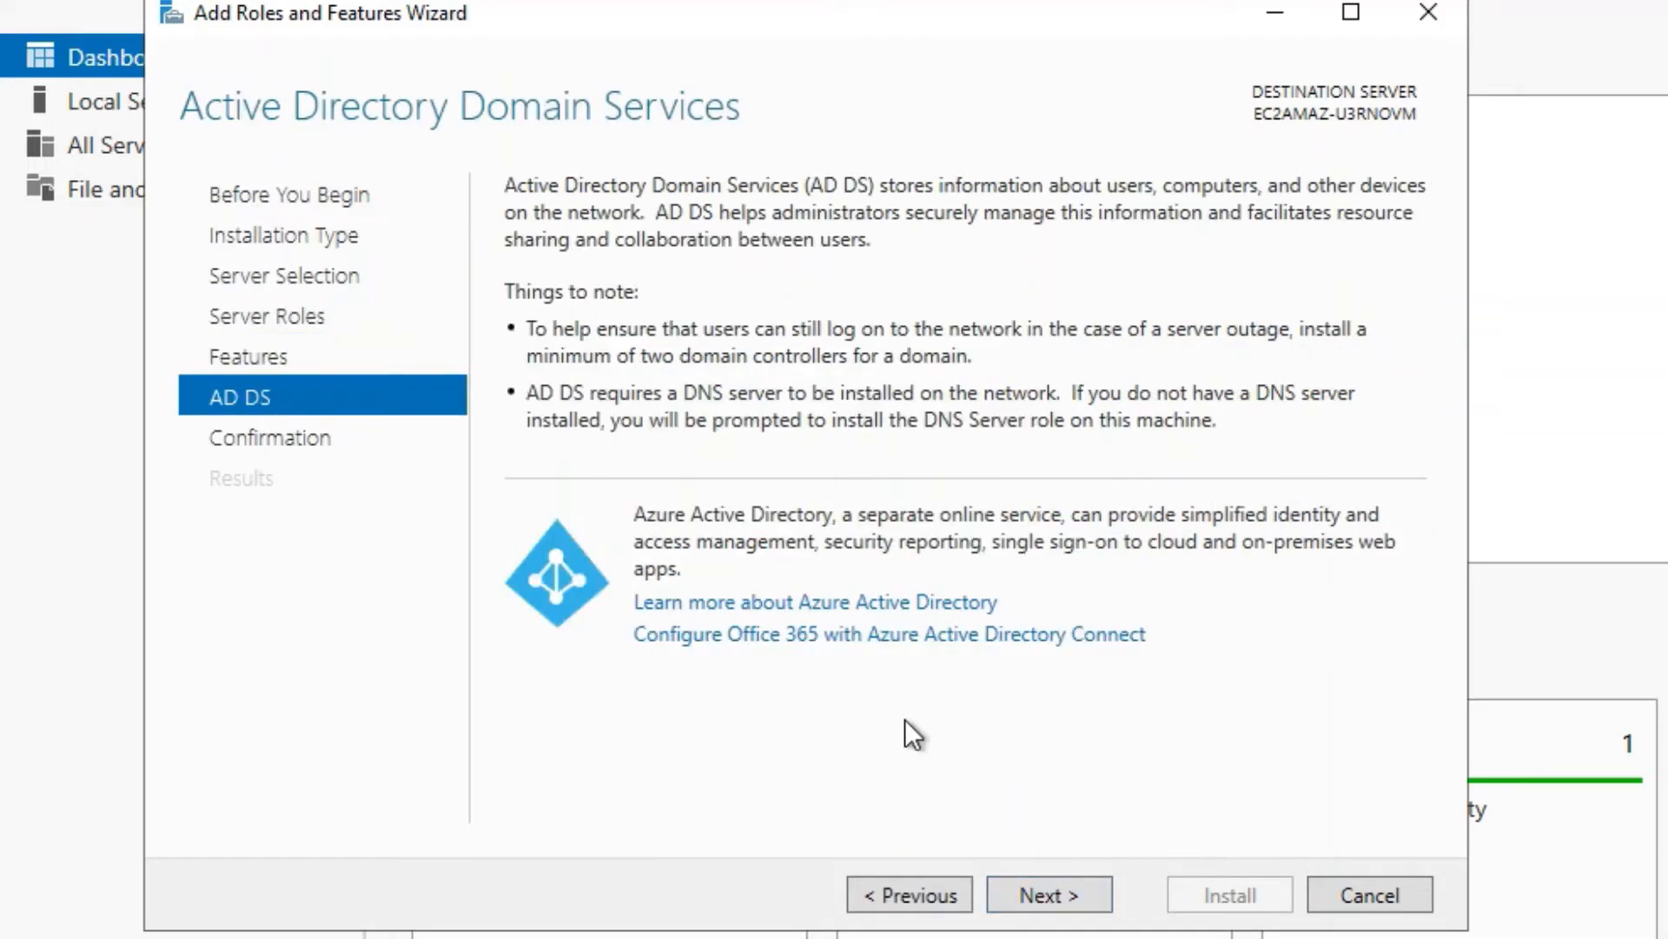
Review the confirmation list, install the selected roles and features, and close the wizard once installation finishes
left_click(1060, 898)
scroll(929, 589, "down", 1)
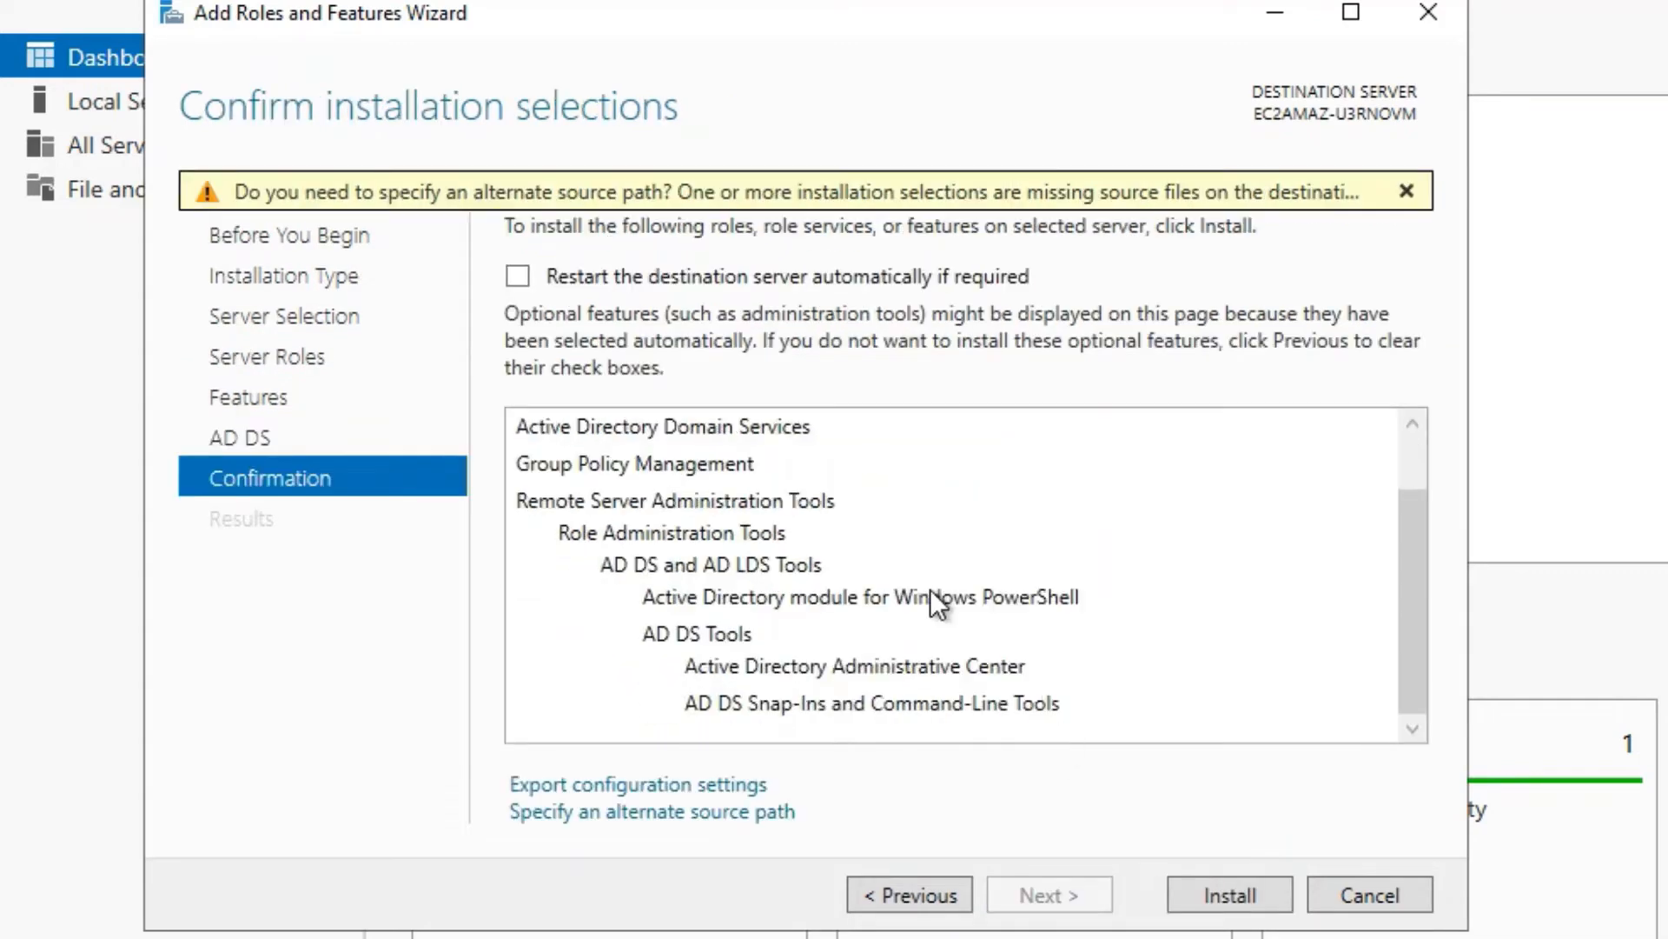
left_click(1252, 899)
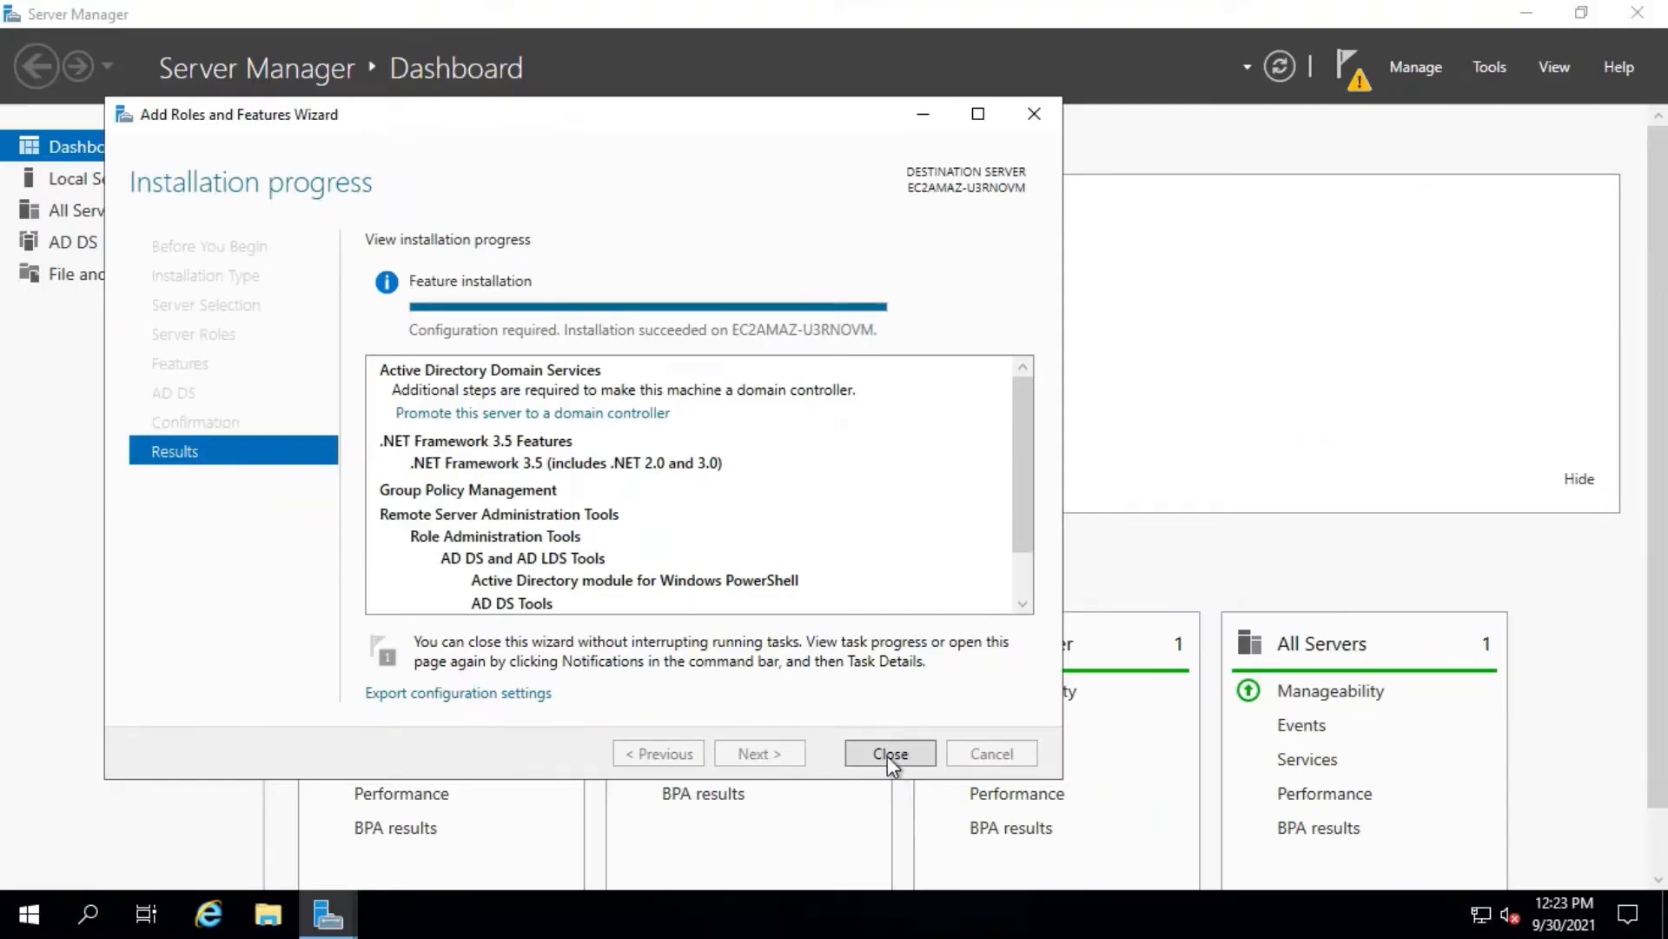
left_click(888, 754)
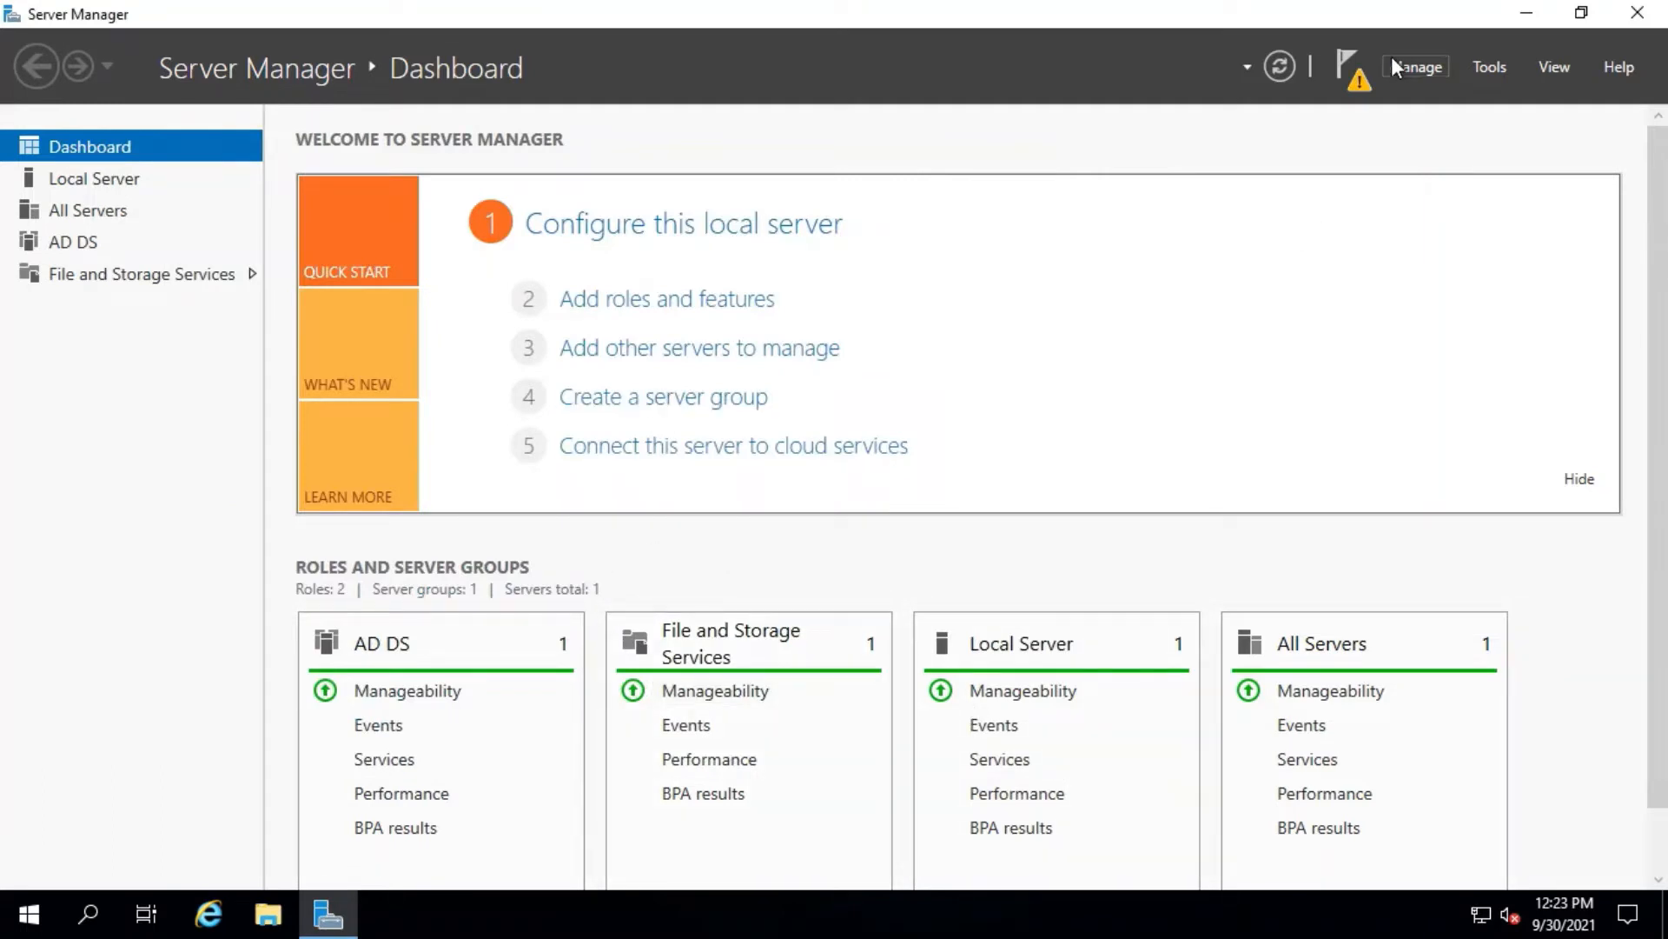
Start promoting the server to a domain controller, adding a new forest with the root domain name dreametive.com
left_click(1357, 75)
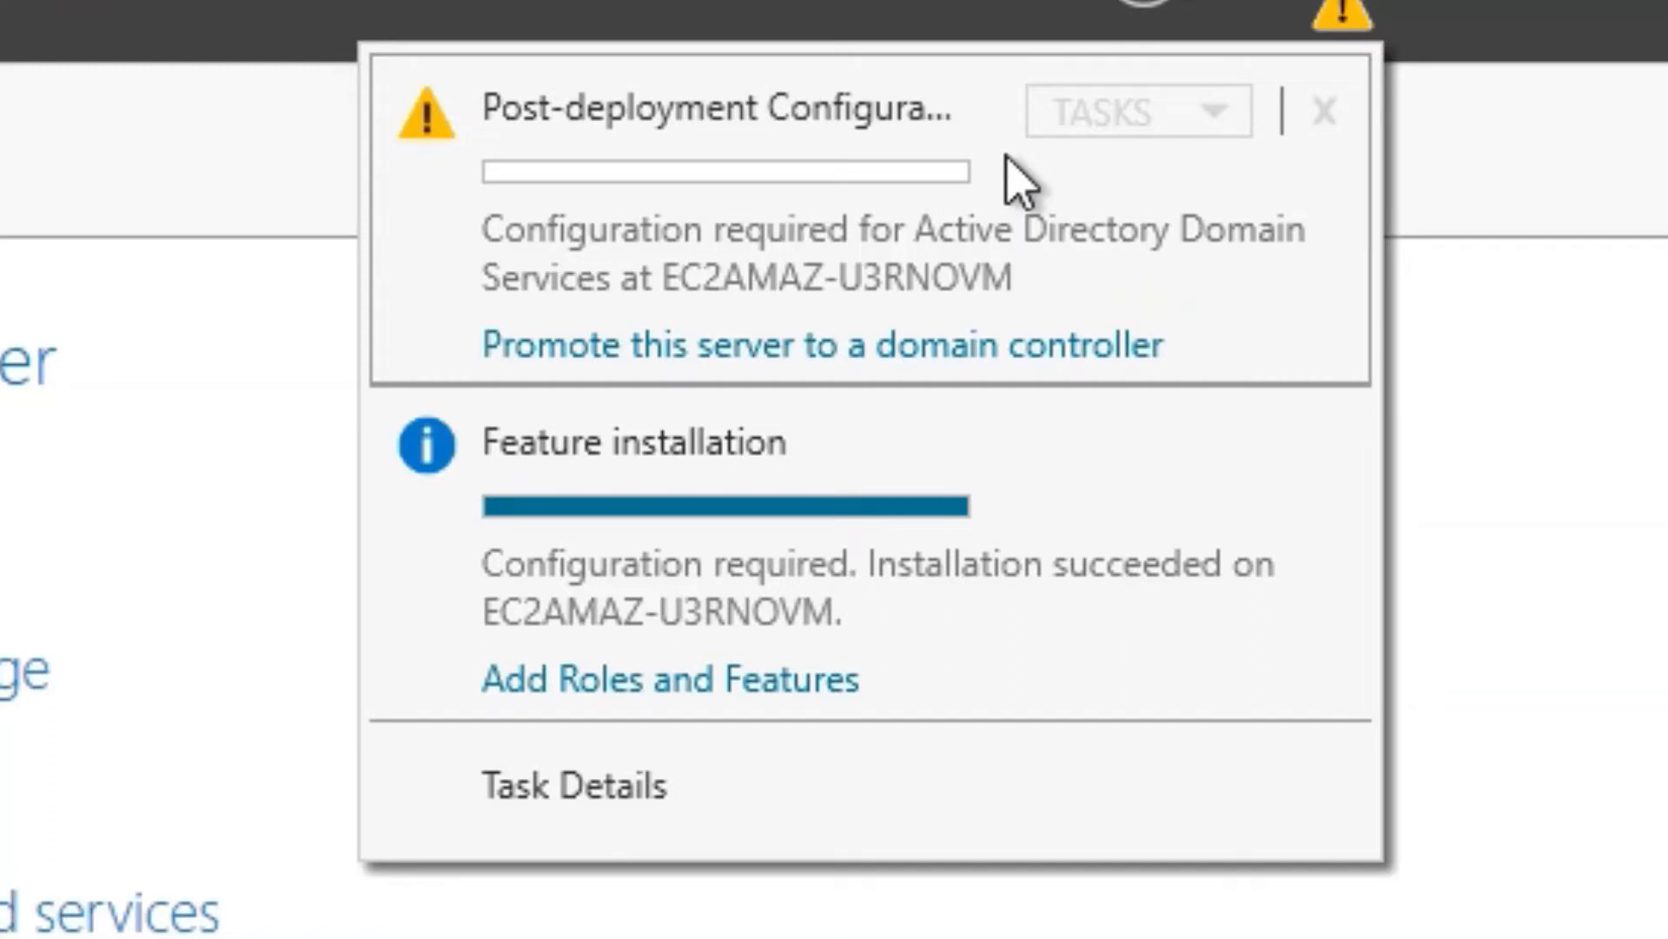
left_click(803, 348)
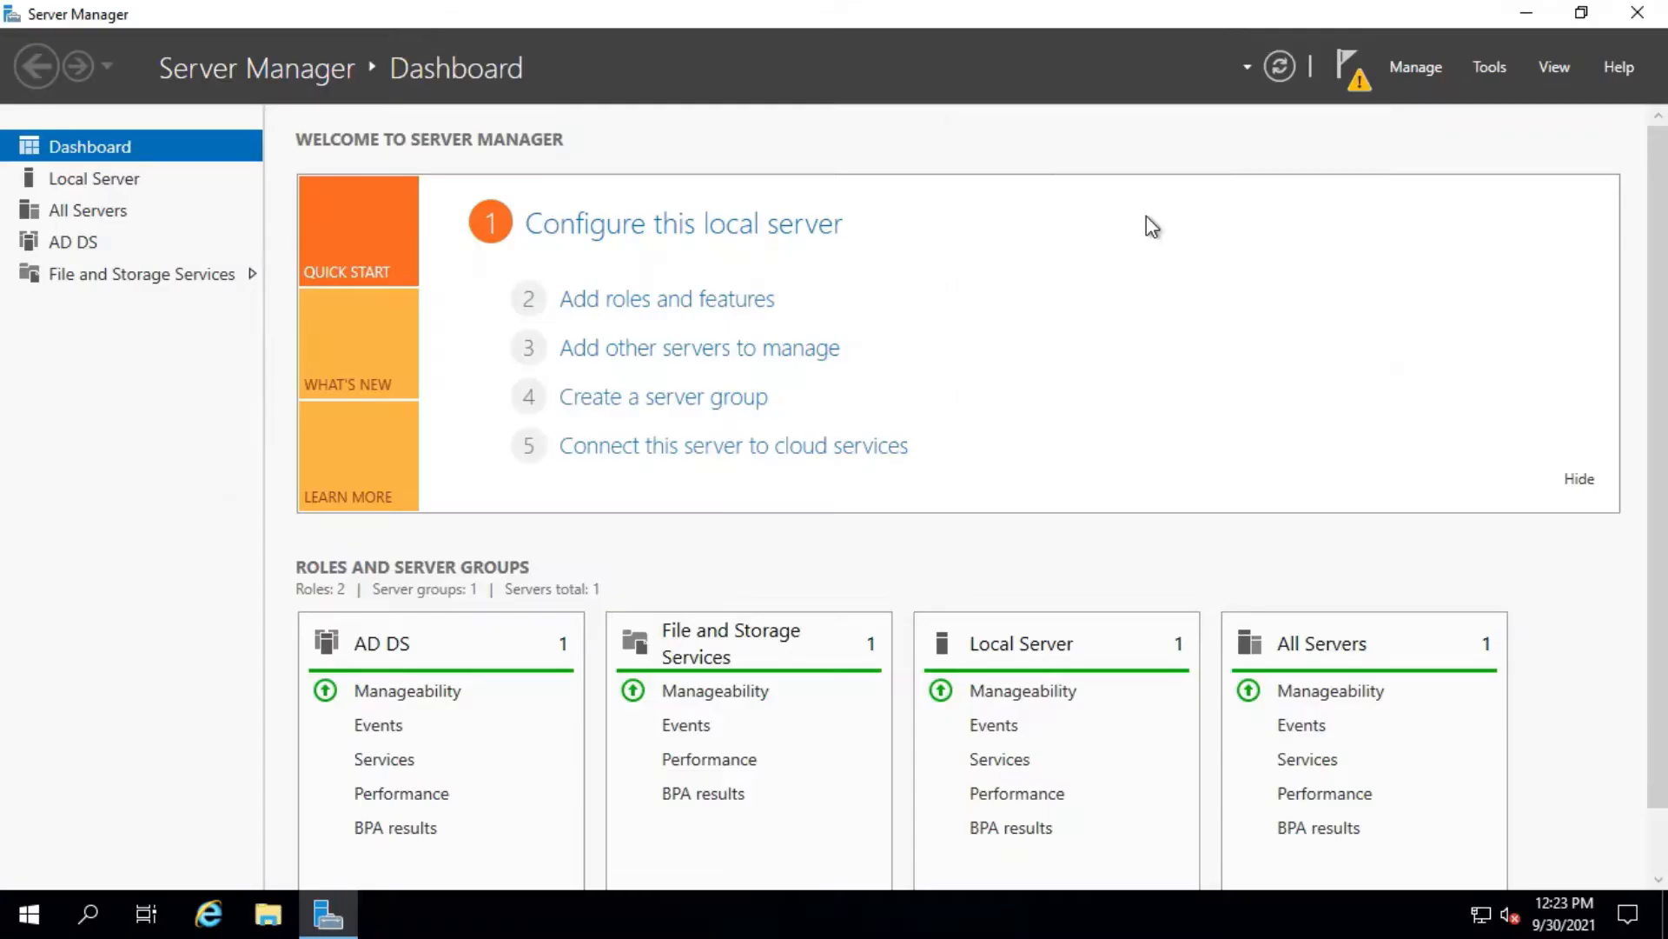
left_click(310, 272)
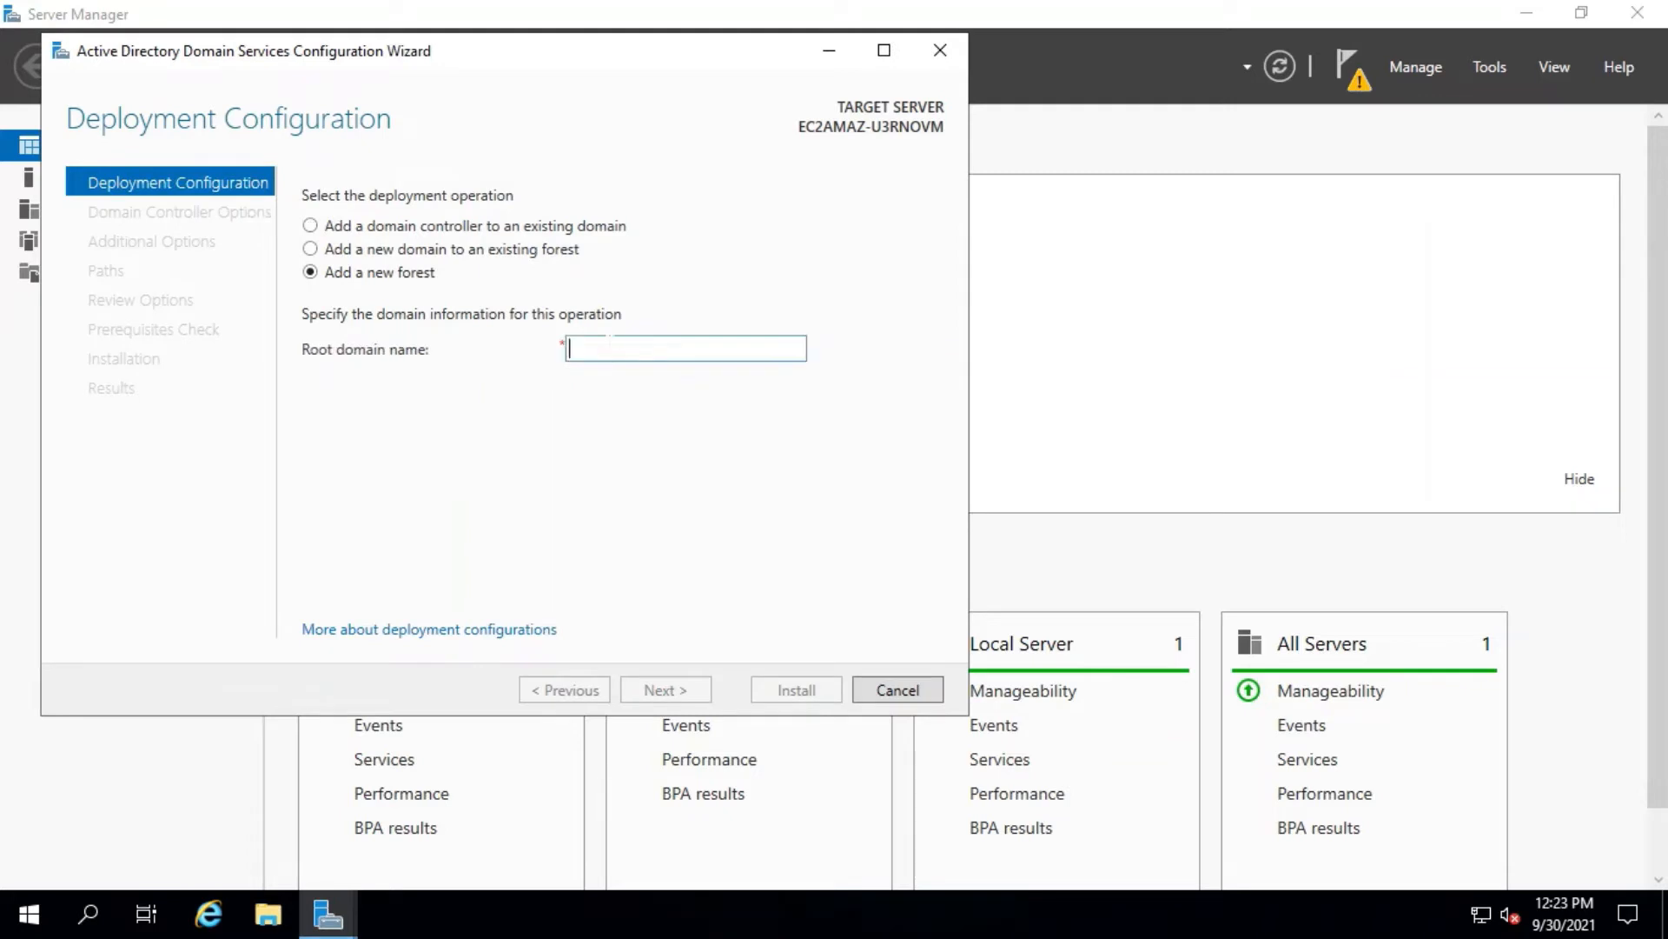
type("Dreametive")
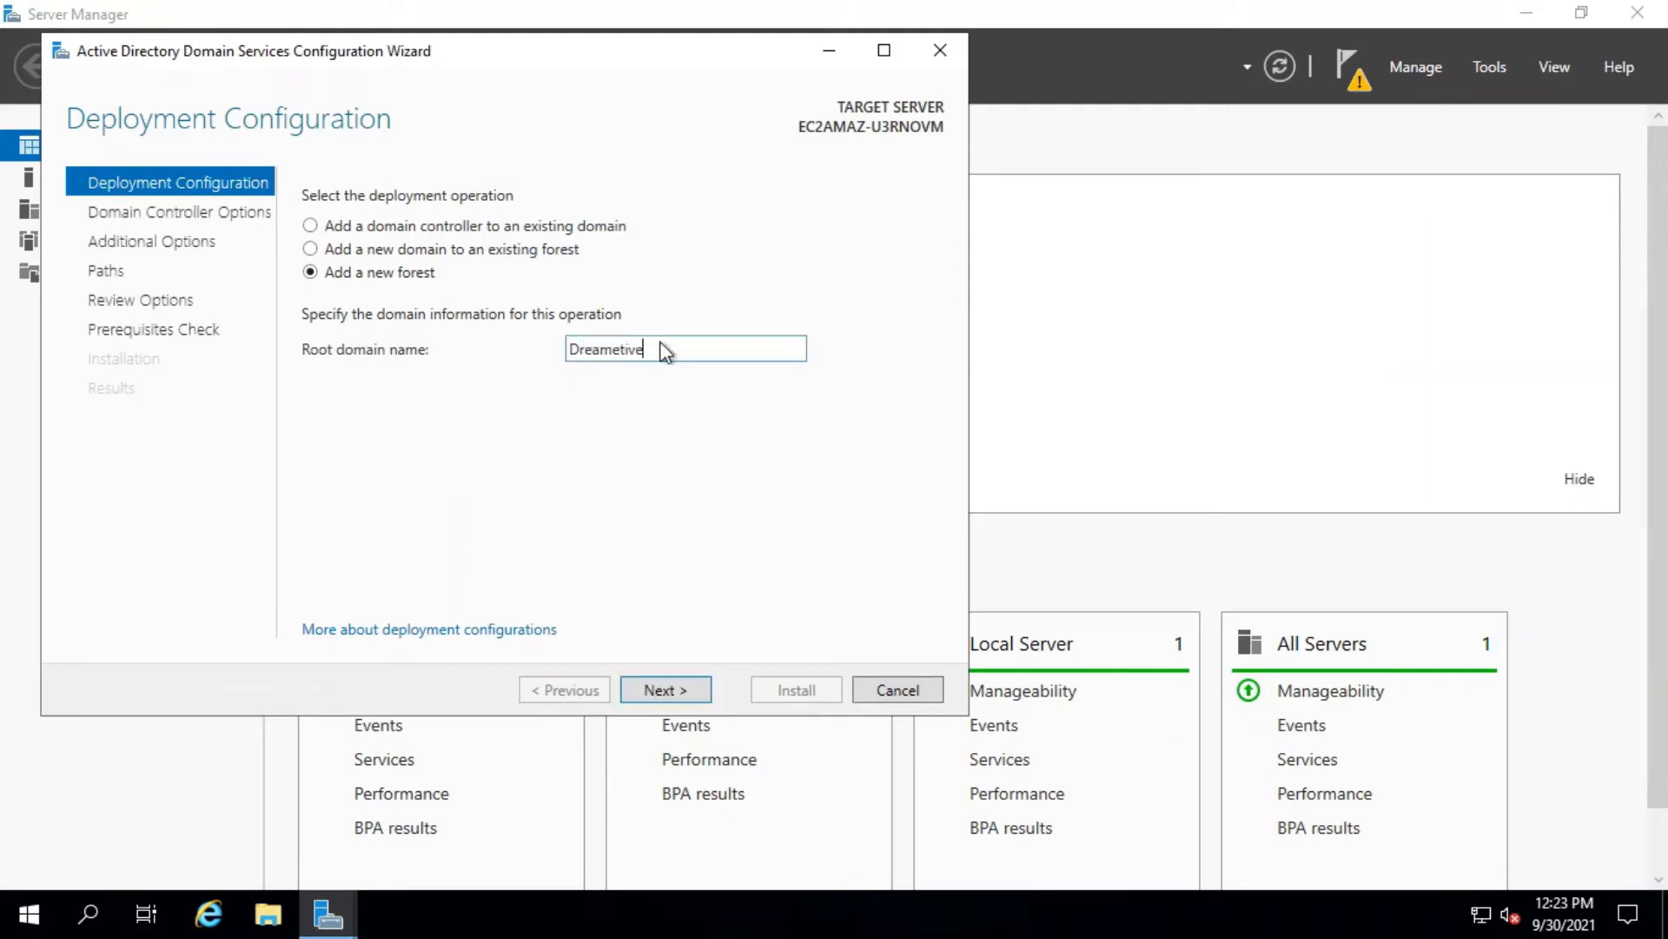
key("BackSpace")
type("d")
type("com")
left_click(679, 687)
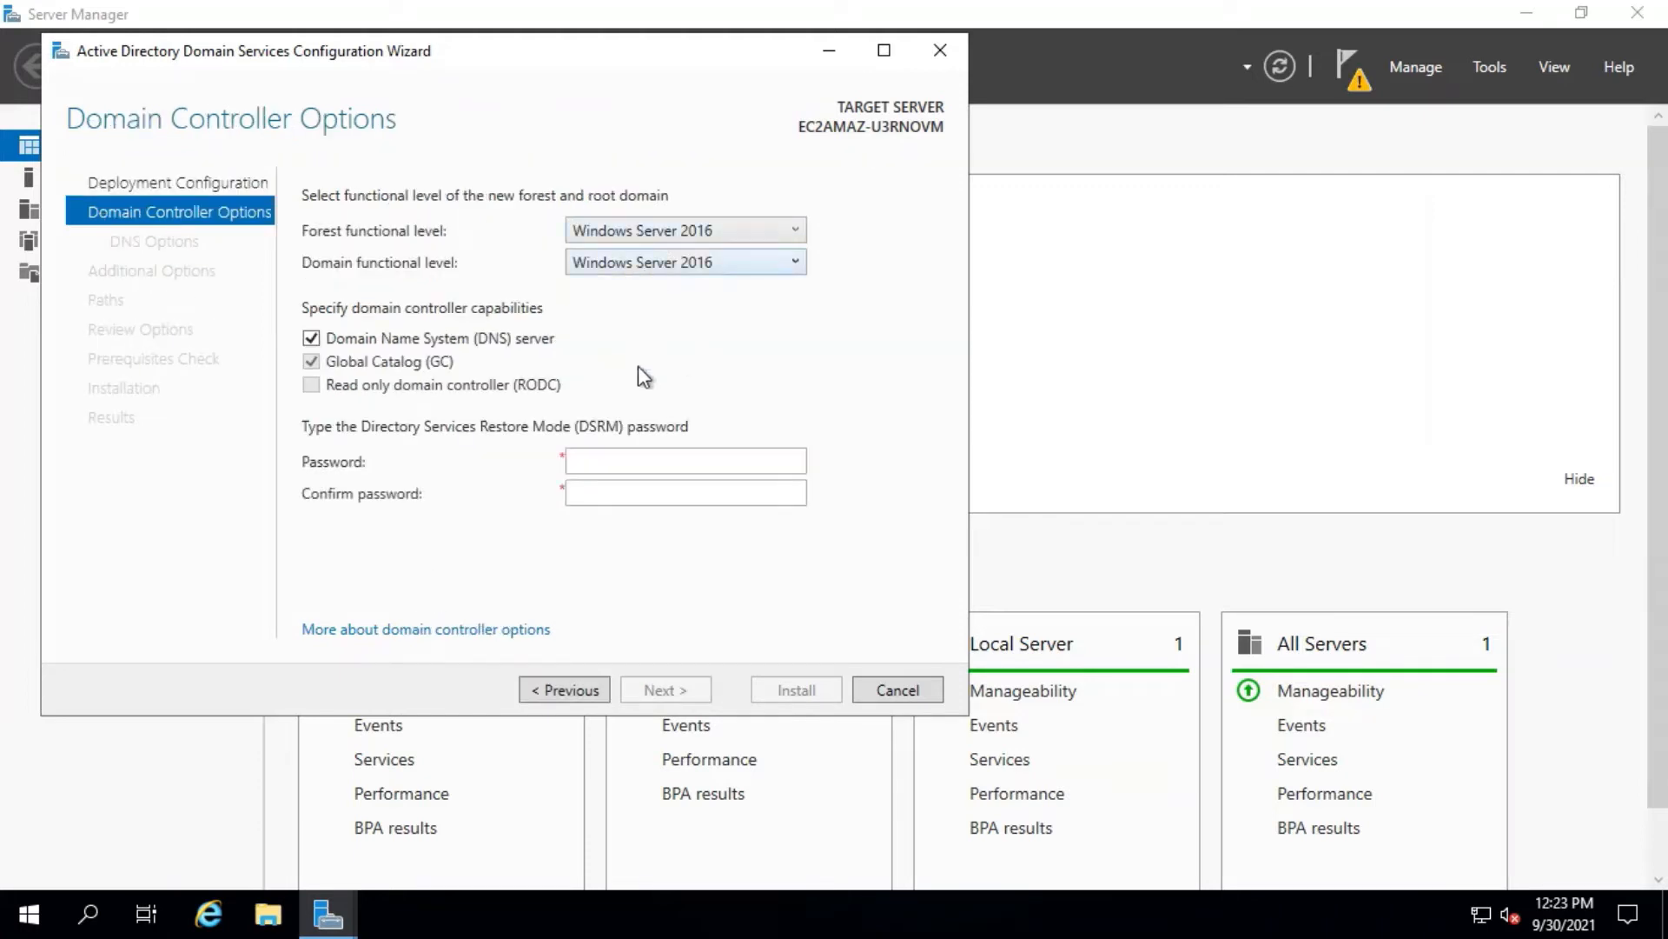
Enter and confirm the Directory Services Restore Mode password, keeping the default functional levels and DNS server capability
left_click(626, 463)
type("•••••••")
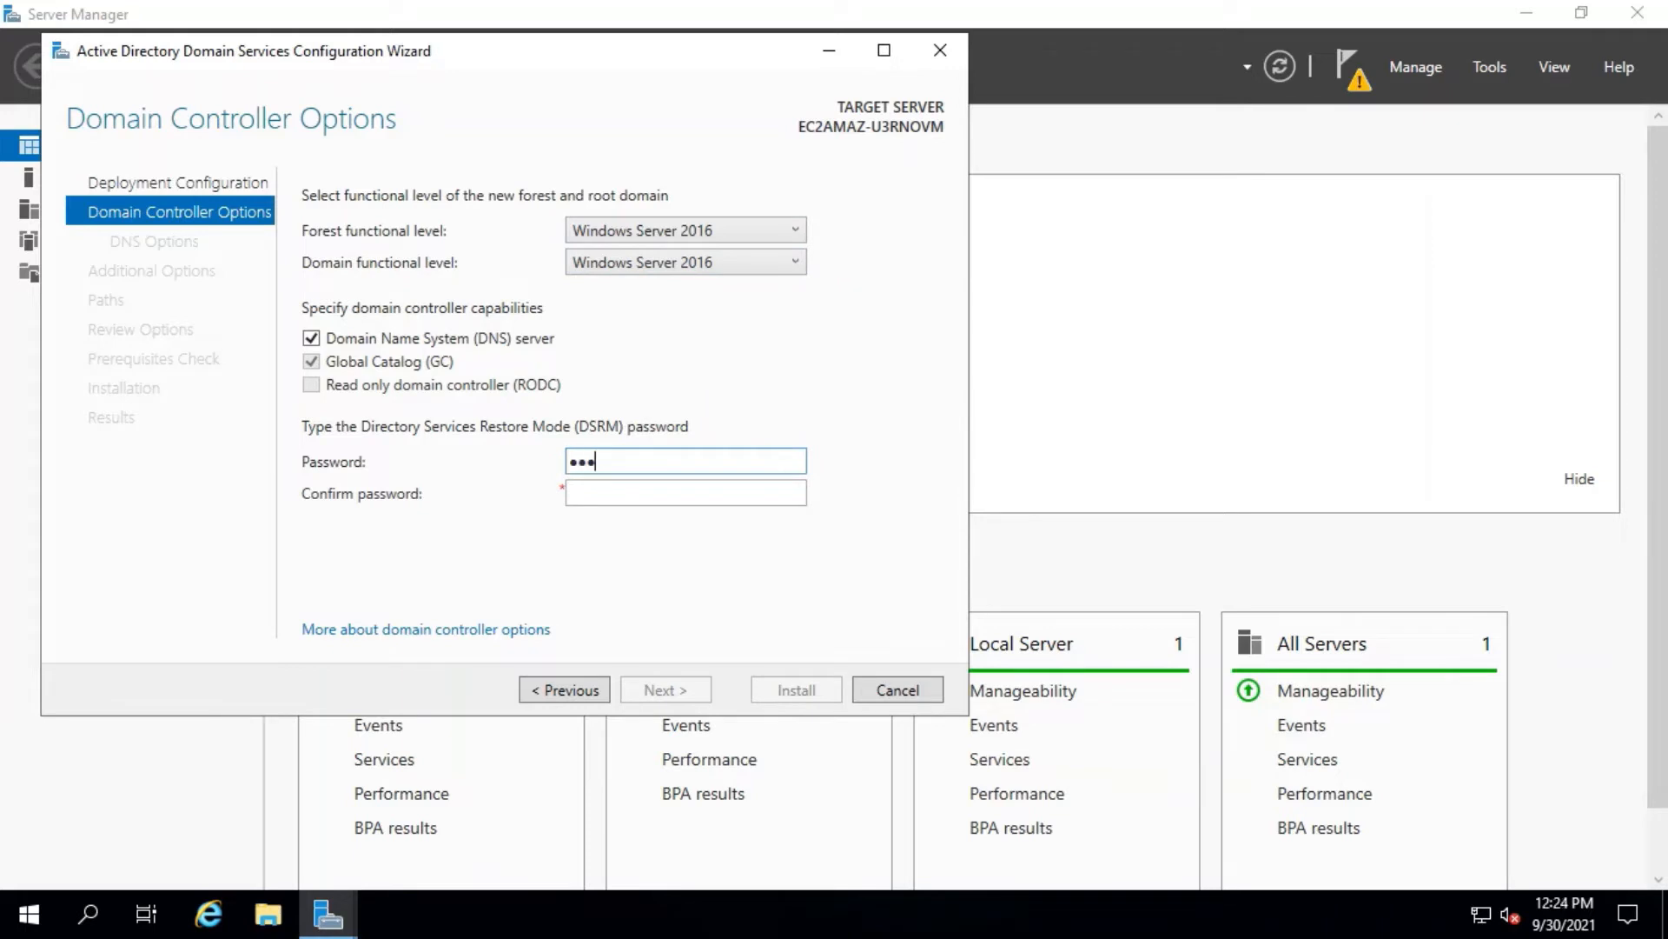
left_click(715, 497)
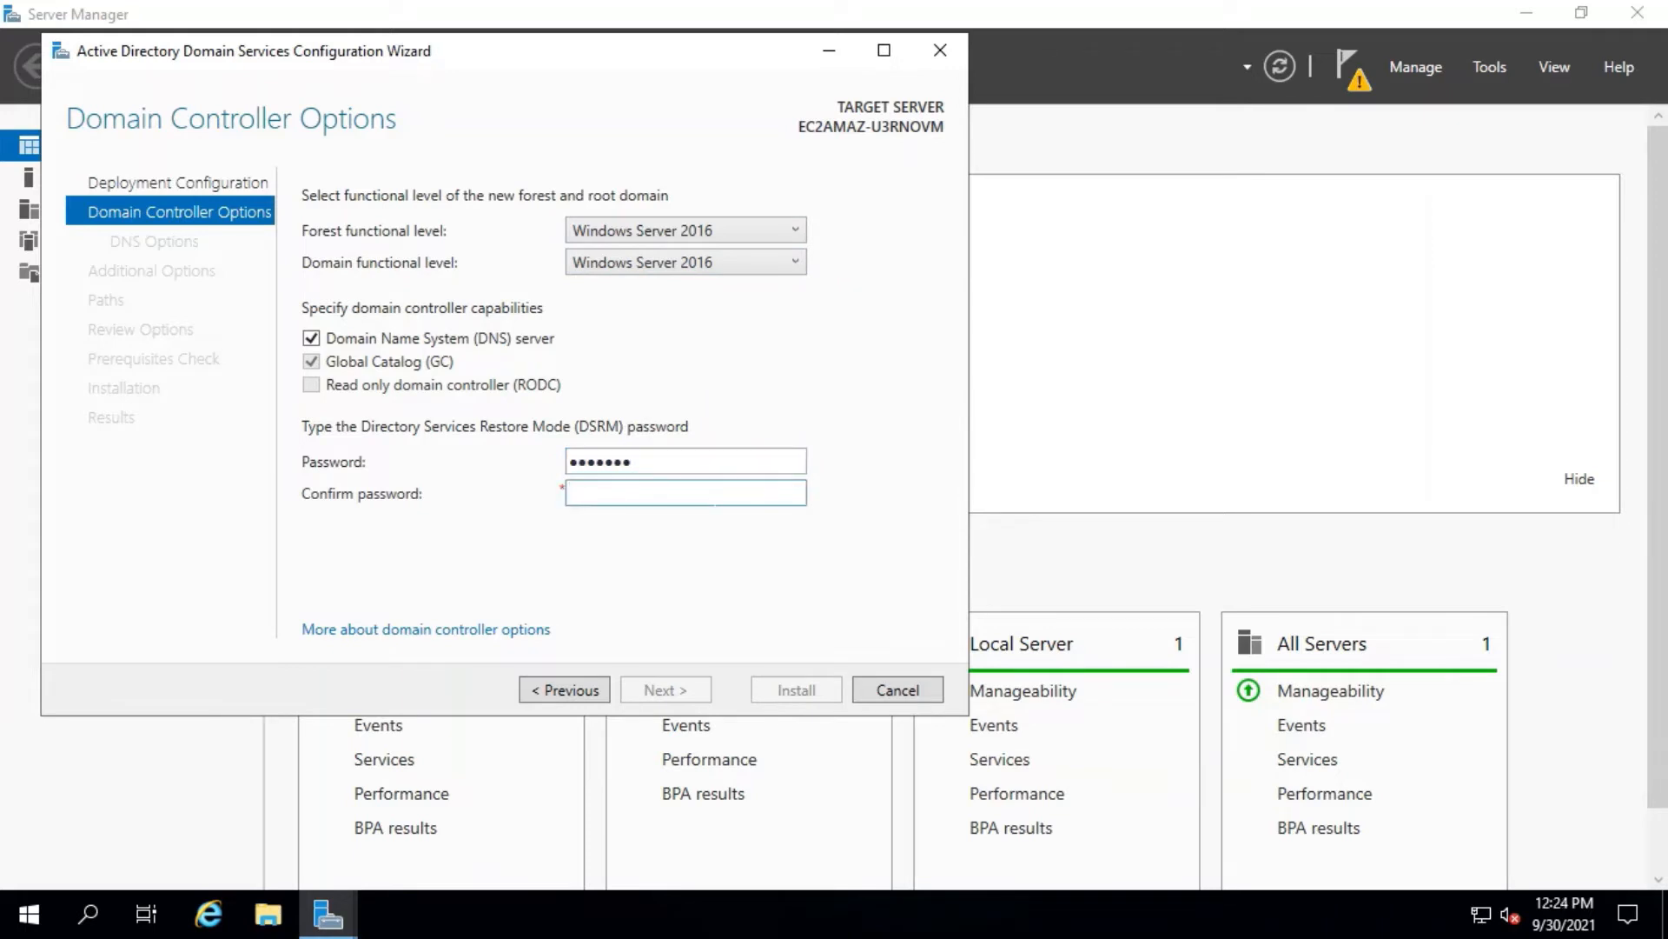
type("•••••••")
left_click(588, 462)
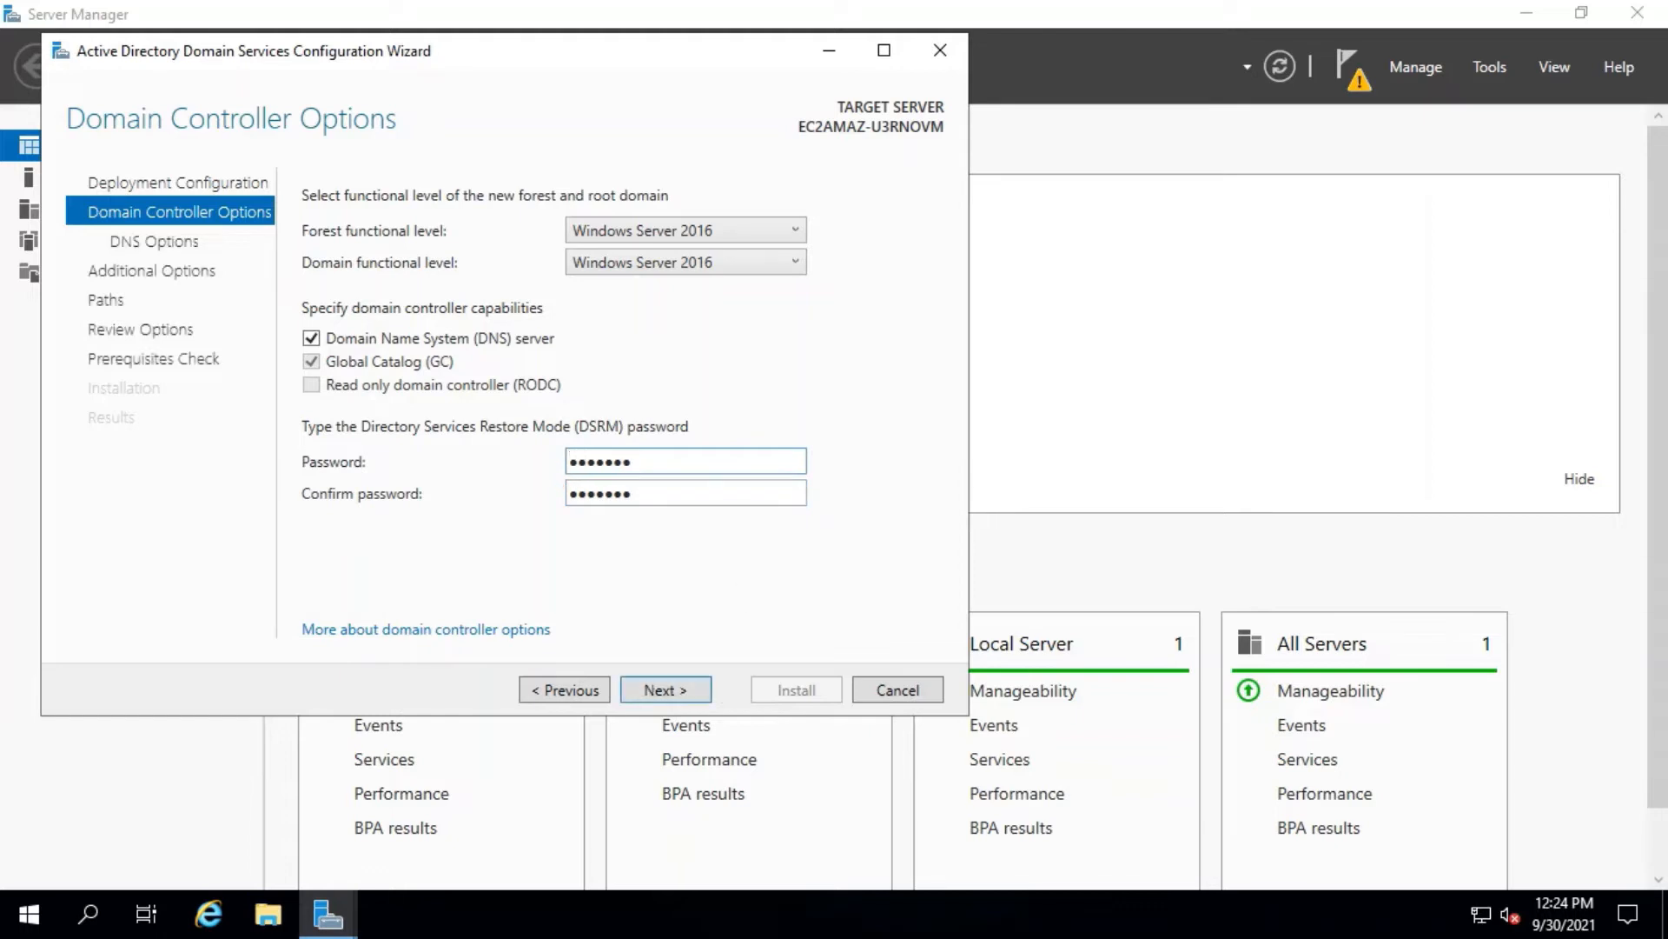
left_click(664, 690)
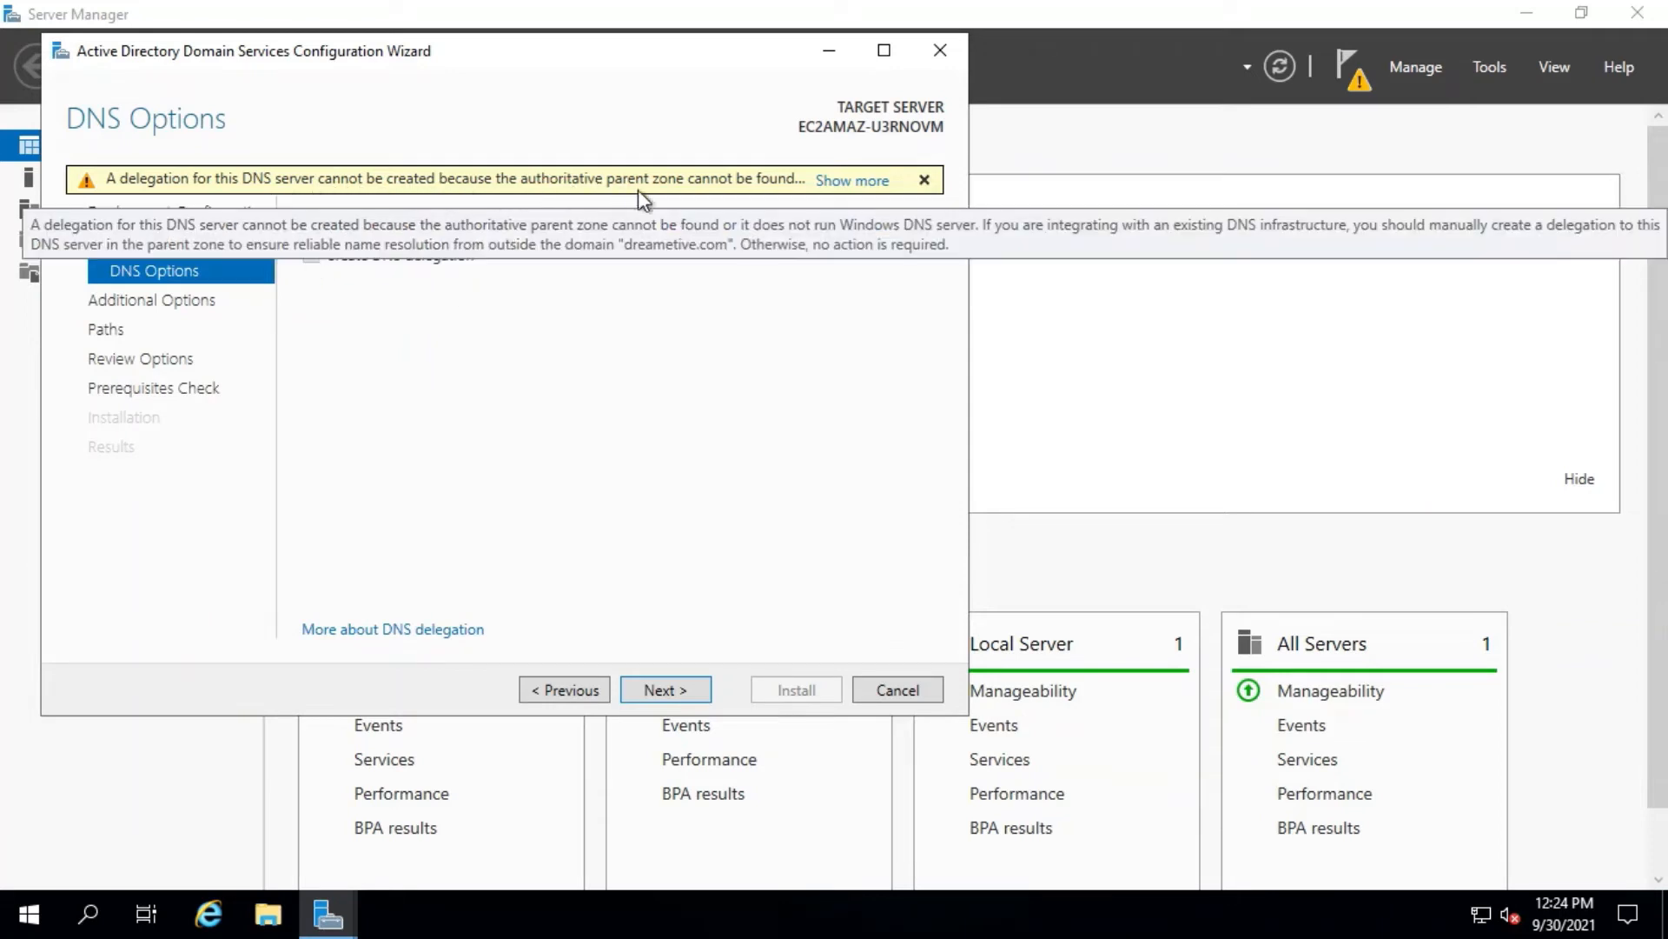
Accept the default DNS options, the NetBIOS name DREAMETIVE, and the default database, log and SYSVOL folders
left_click(674, 690)
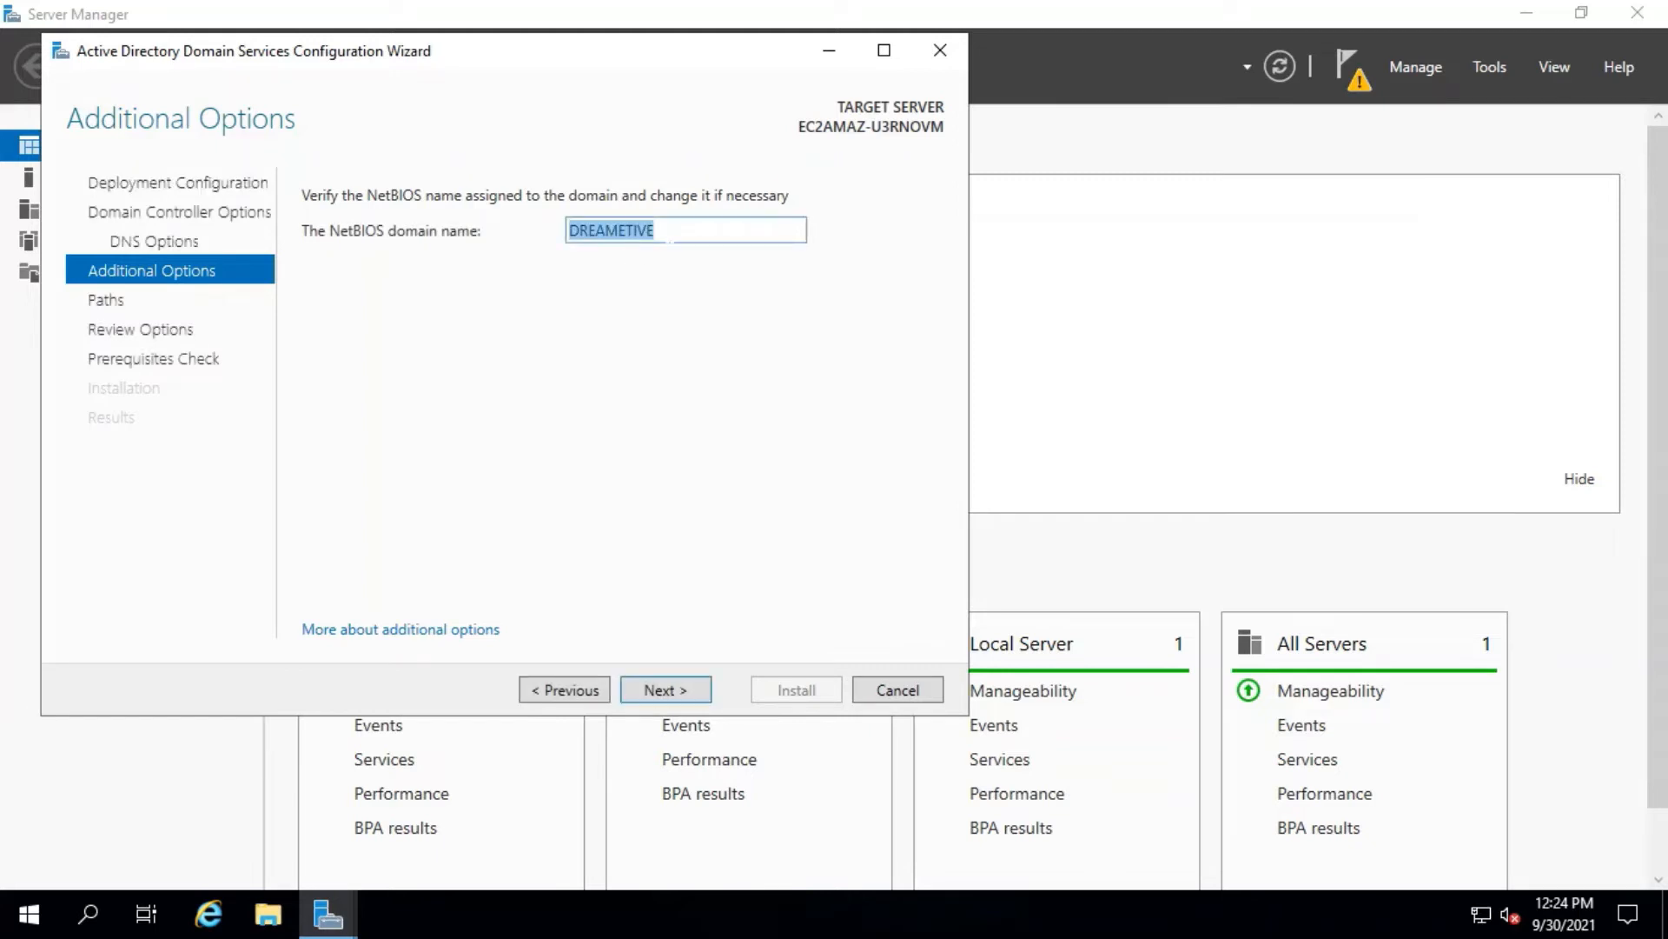
left_click(674, 692)
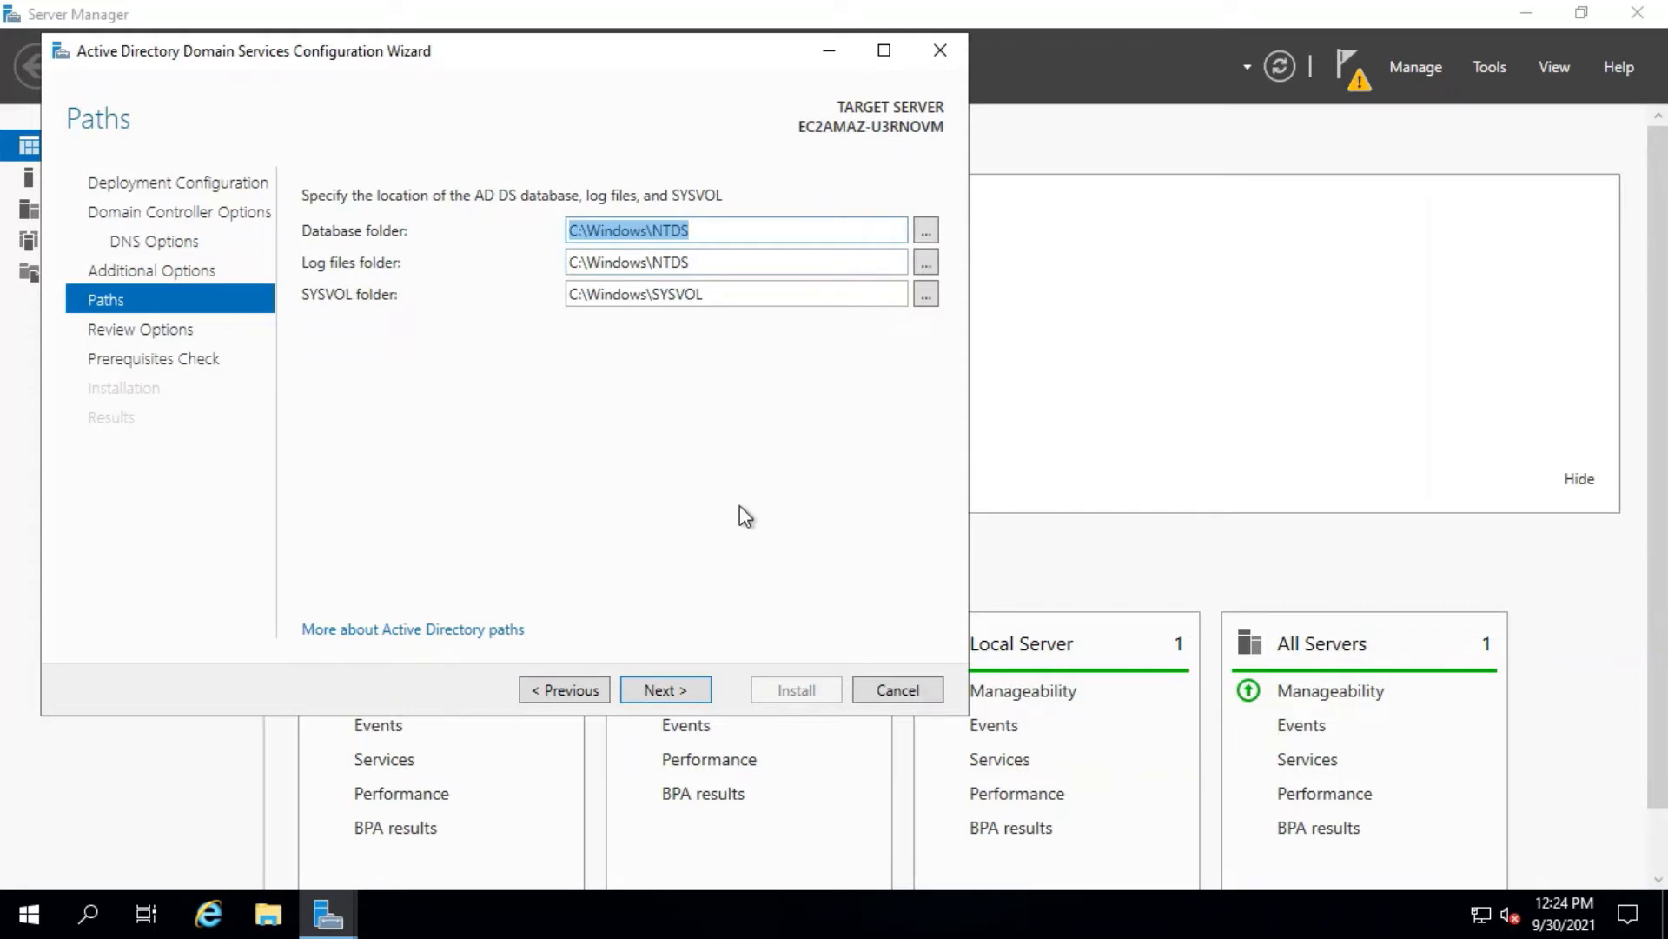
left_click(671, 691)
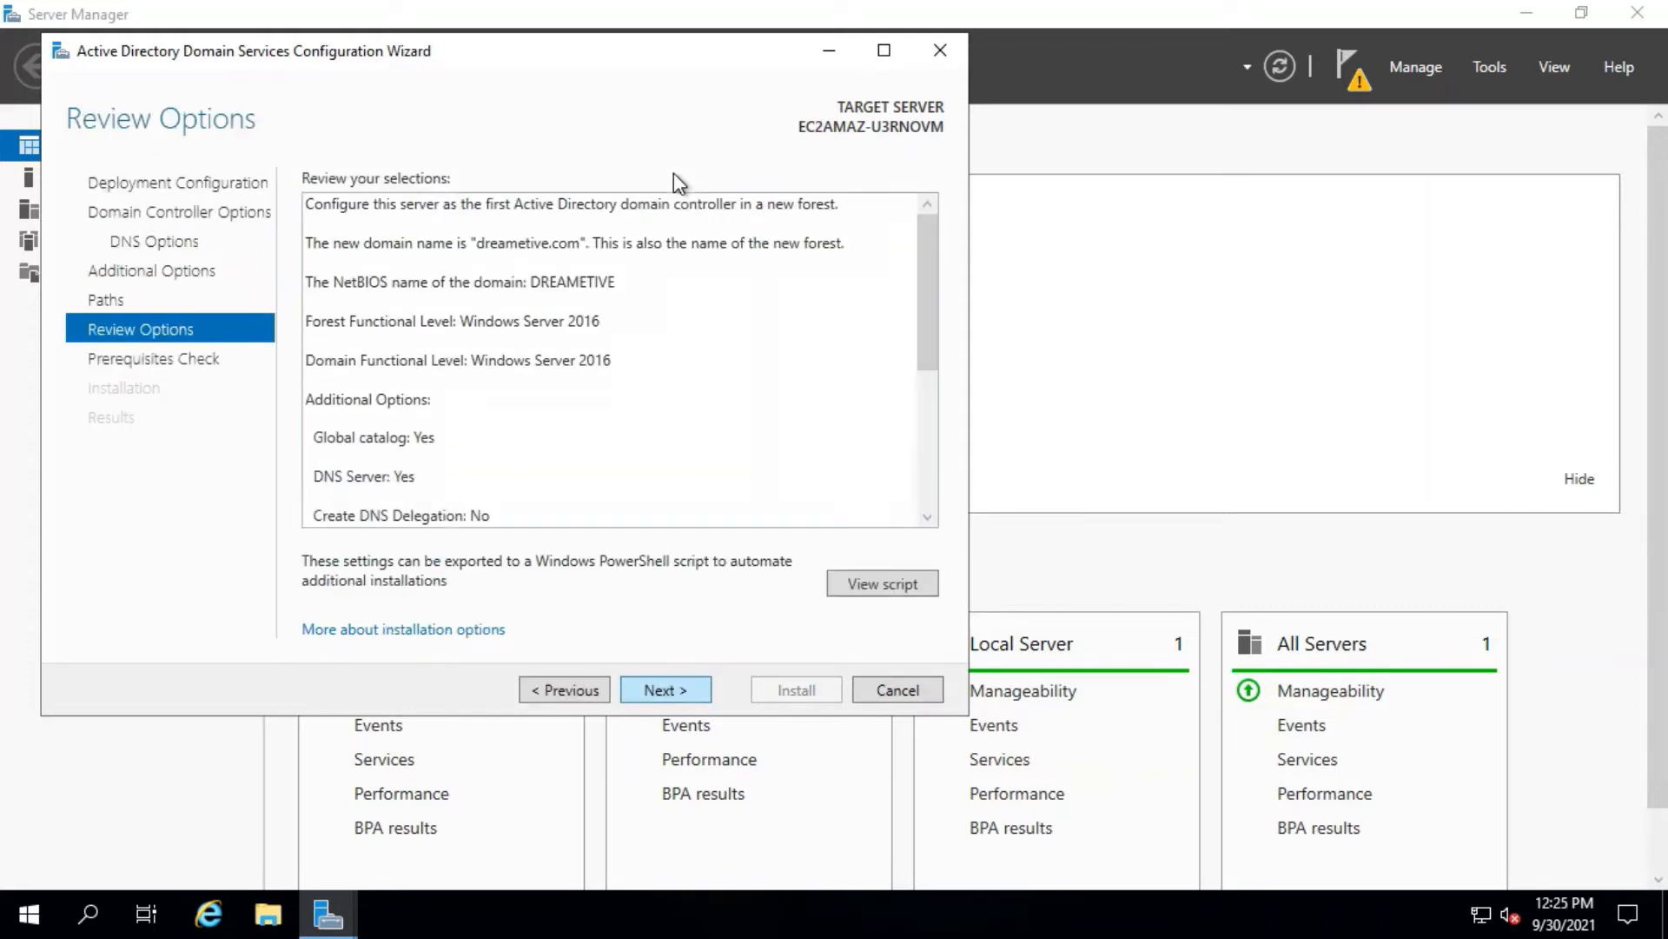
View the generated AD DS deployment PowerShell script and copy its full text into a new Notepad document
left_click(877, 585)
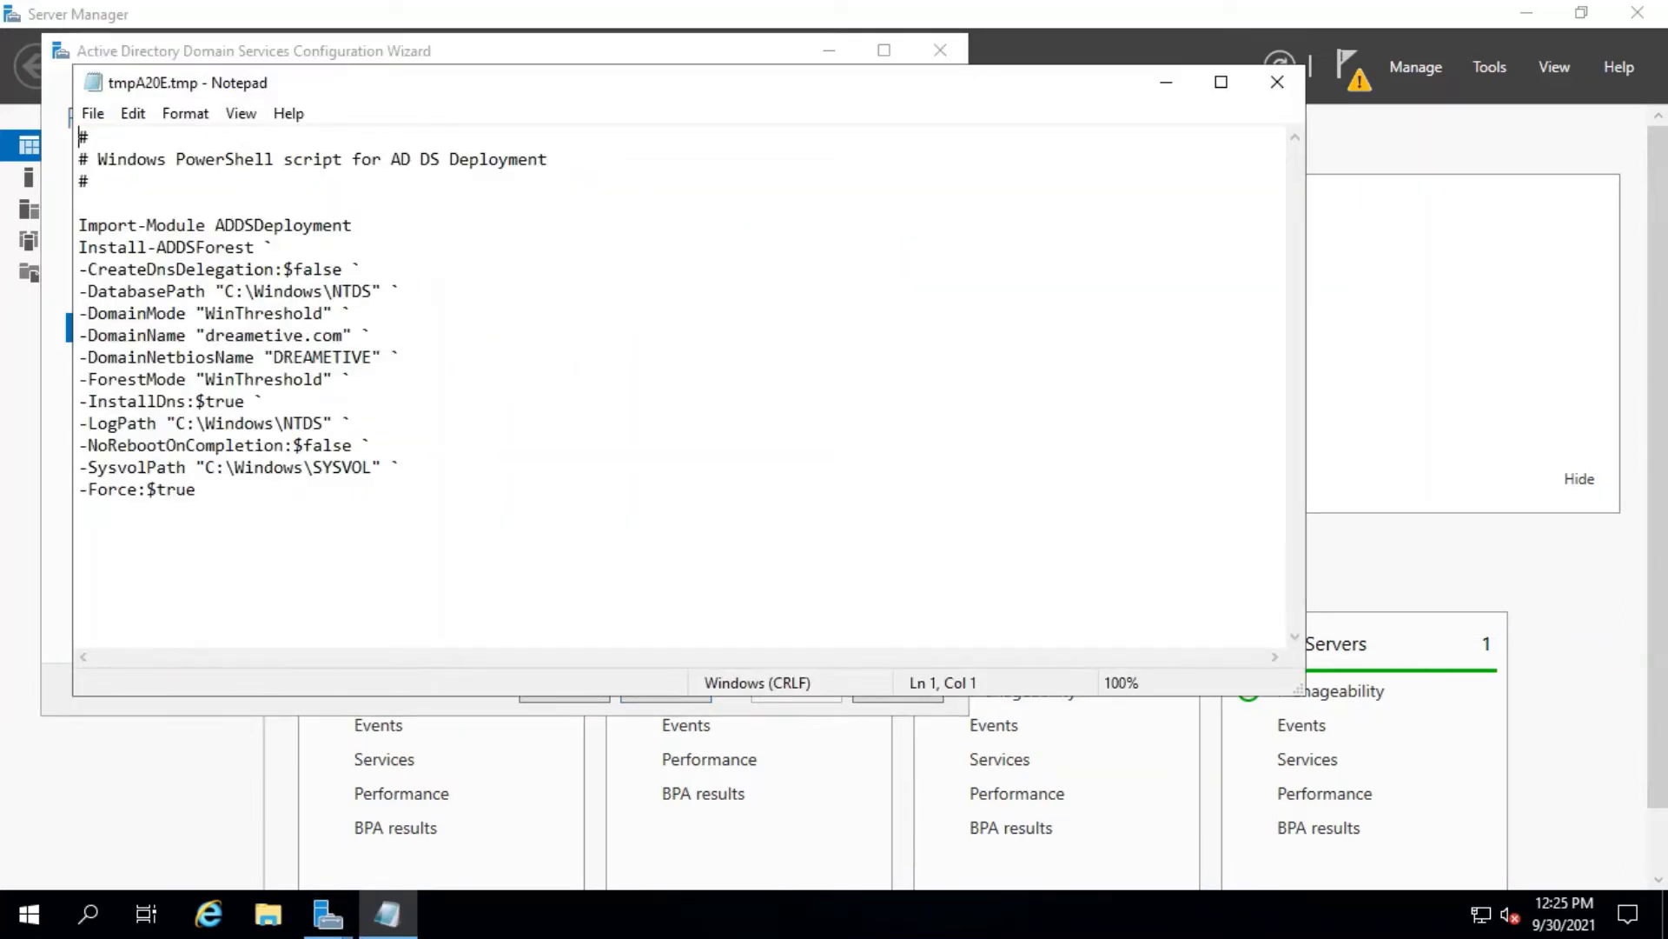
key("ctrl+a")
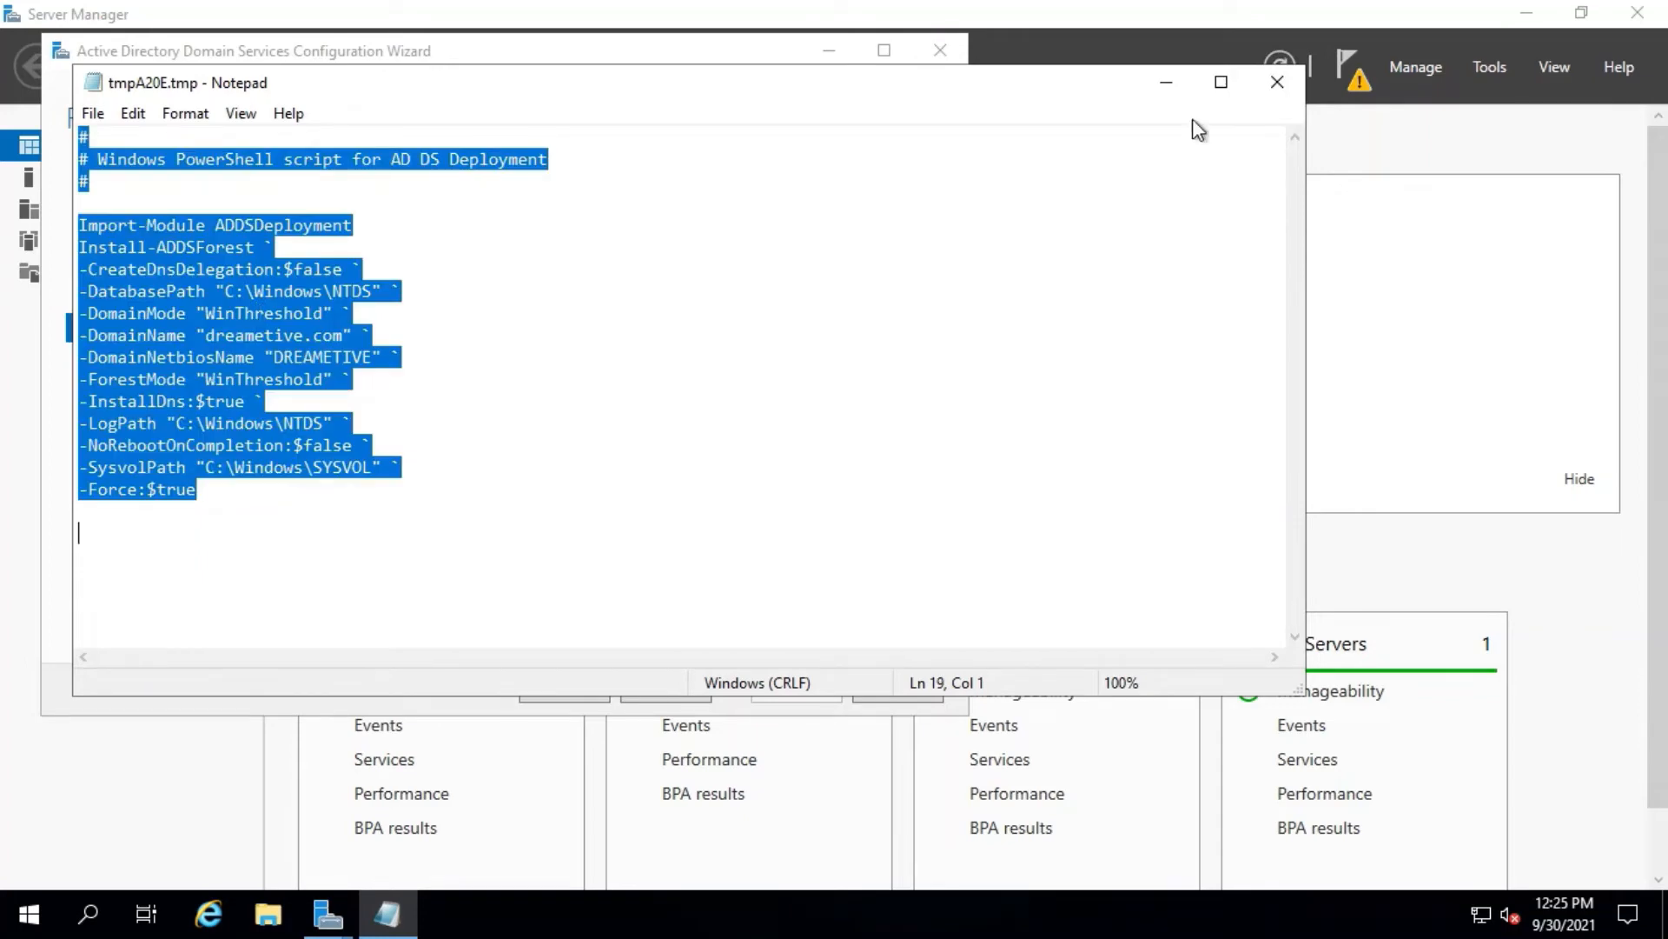
left_click(1167, 81)
left_click(88, 917)
type("note")
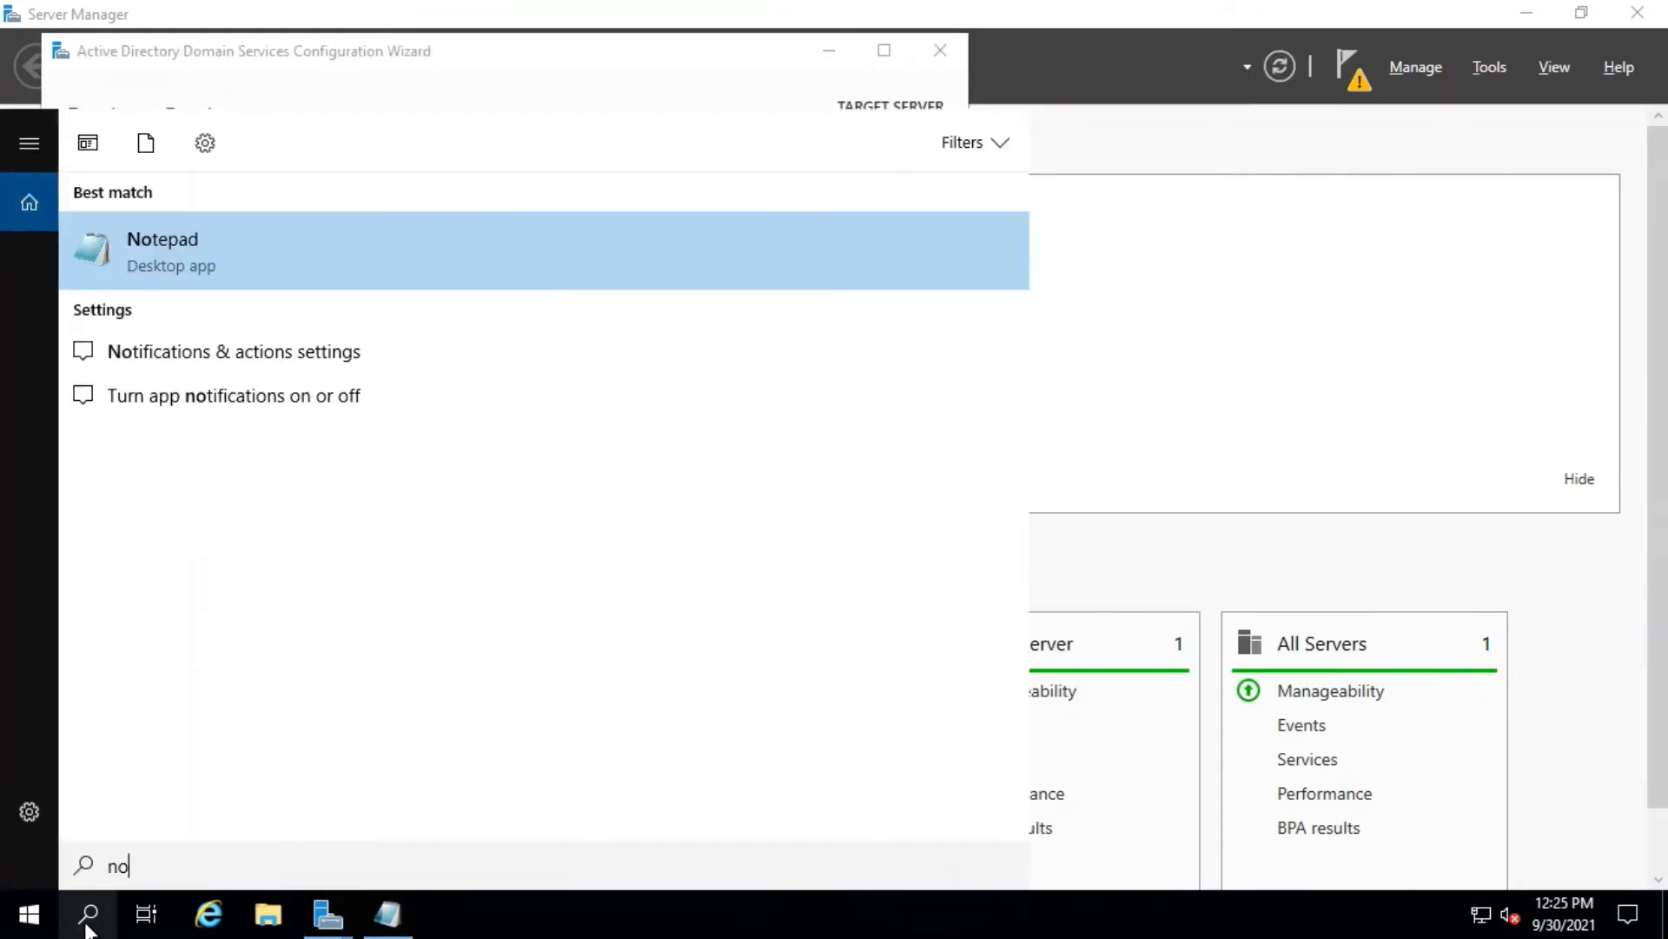
key("Return")
type("# # Windows PowerShell script for AD DS Deployment #  Import-Module ADDSDeployment Install-ADDSForest ` -CreateDnsDelegation:$false ` -DatabasePath \"C:\\Windows\\NTDS\" ` -DomainMode \"WinThreshold\" ` -DomainName \"dreamtite.com\" ` -DomainNetbiosName \"DREAMTITE\" ` -ForestMode \"WinThreshold\" ` -InstallDns:$true ` -LogPath \"C:\\Windows\\NTDS\" ` -NoRebootOnCompletion:$false ` -SysvolPath \"C:\\Windows\\SYSVOL\" ` -Force:$true")
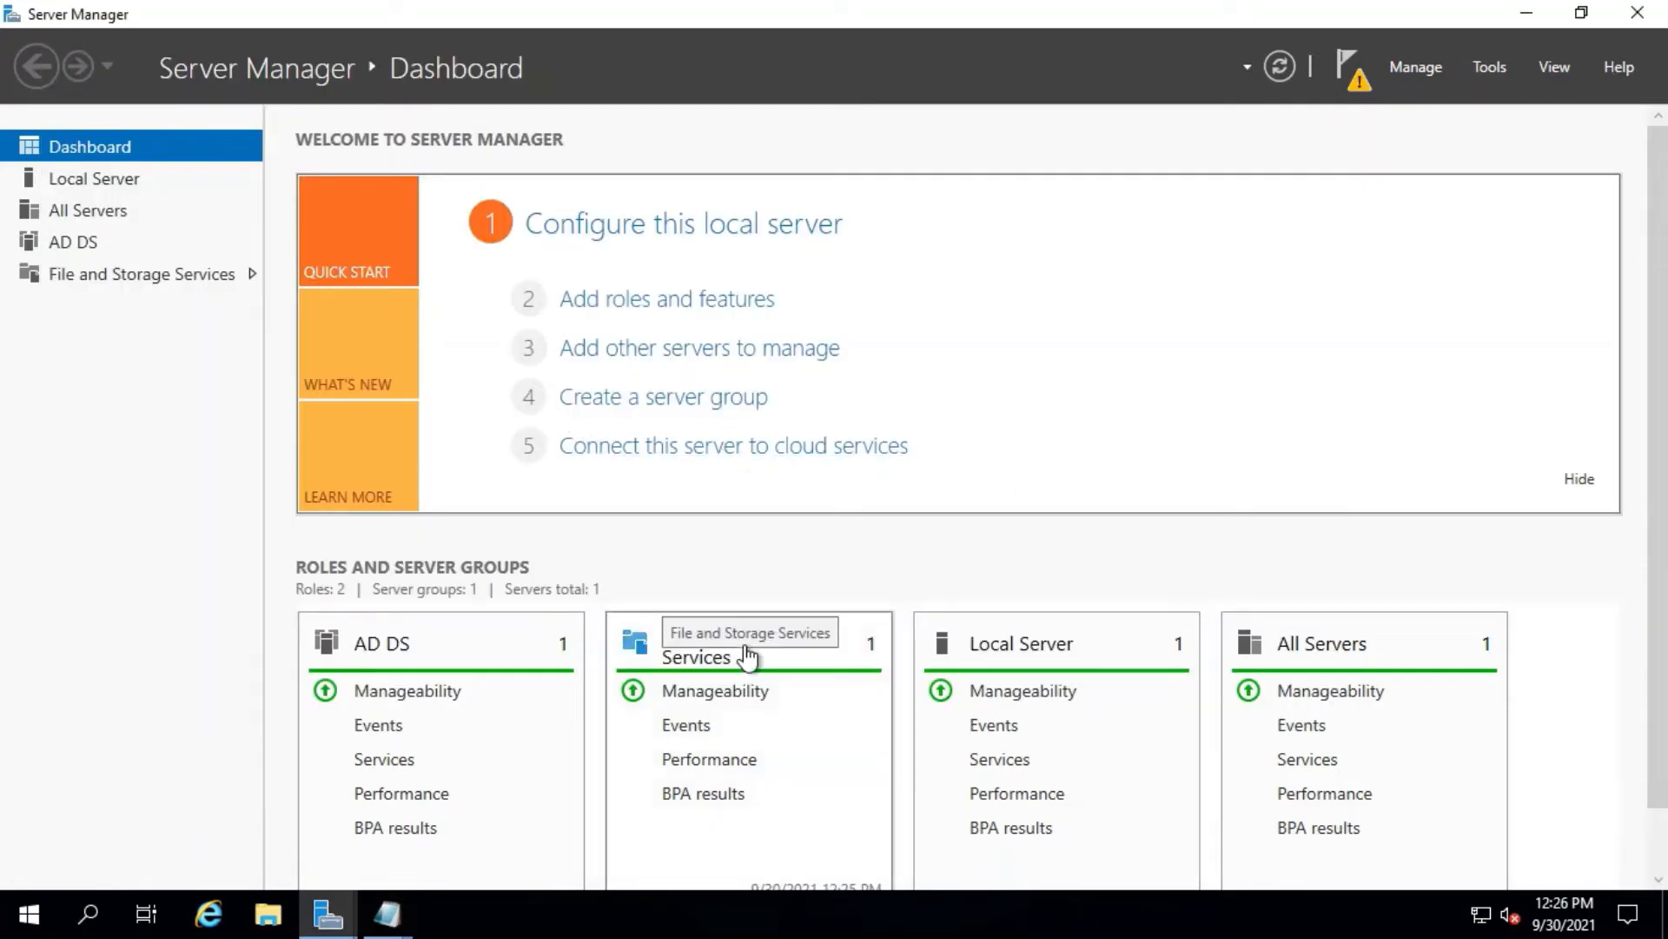
Return to the AD DS configuration wizard, run the prerequisites check, install the domain controller, and close the results
key("alt+Tab")
key("alt+Tab")
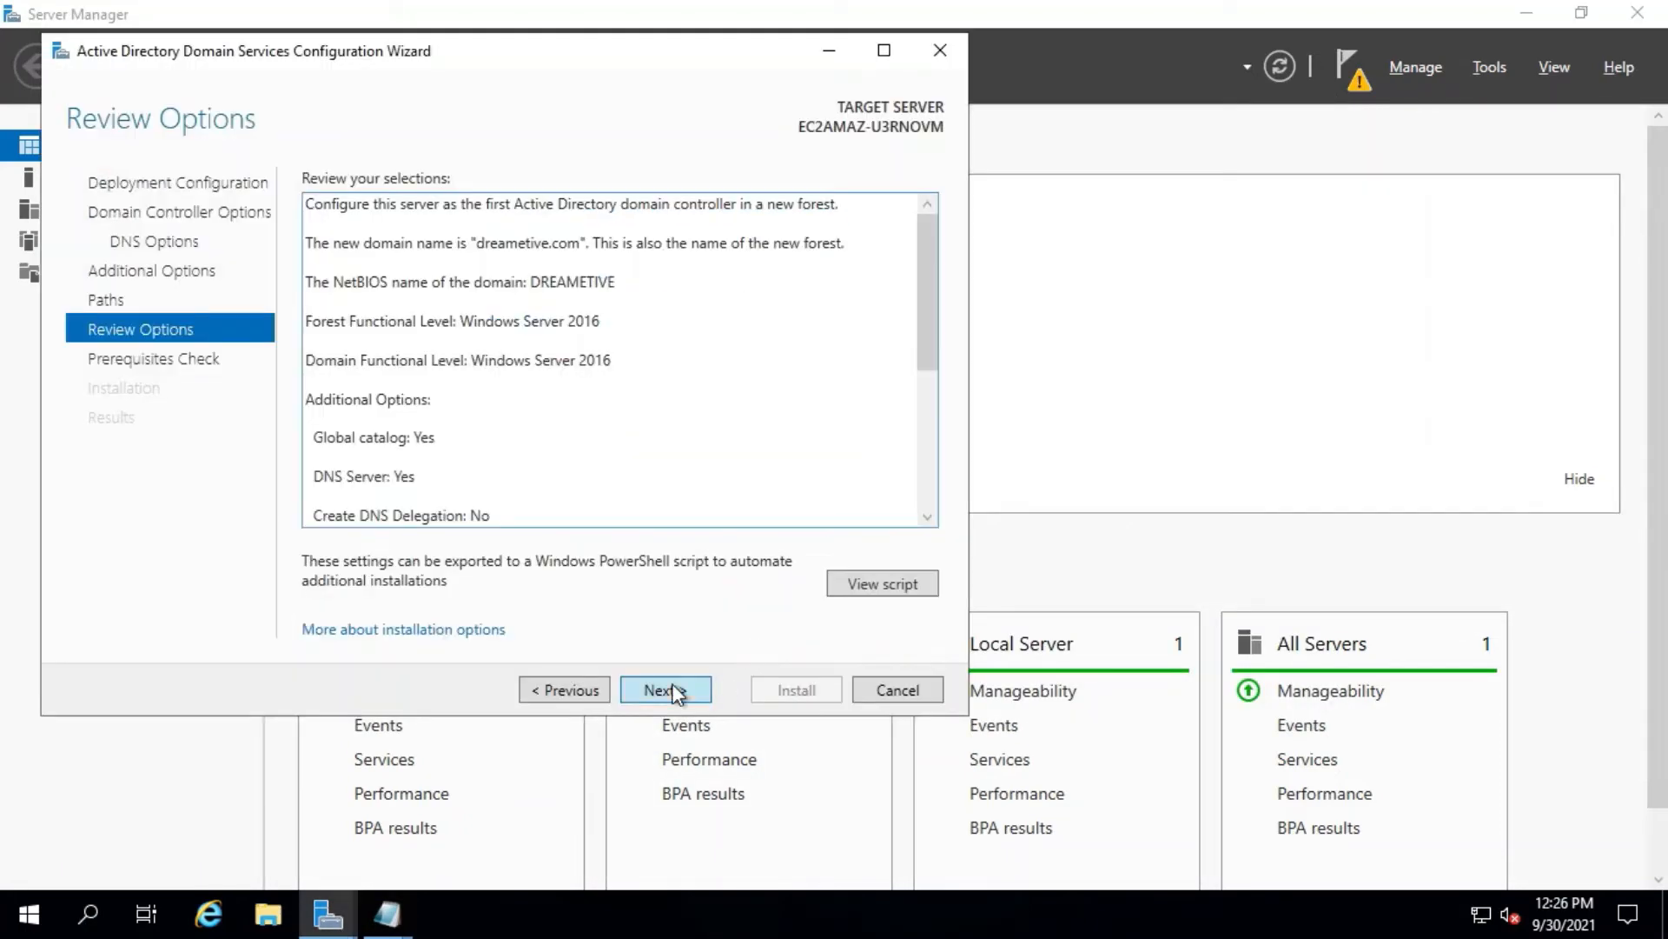
left_click(673, 689)
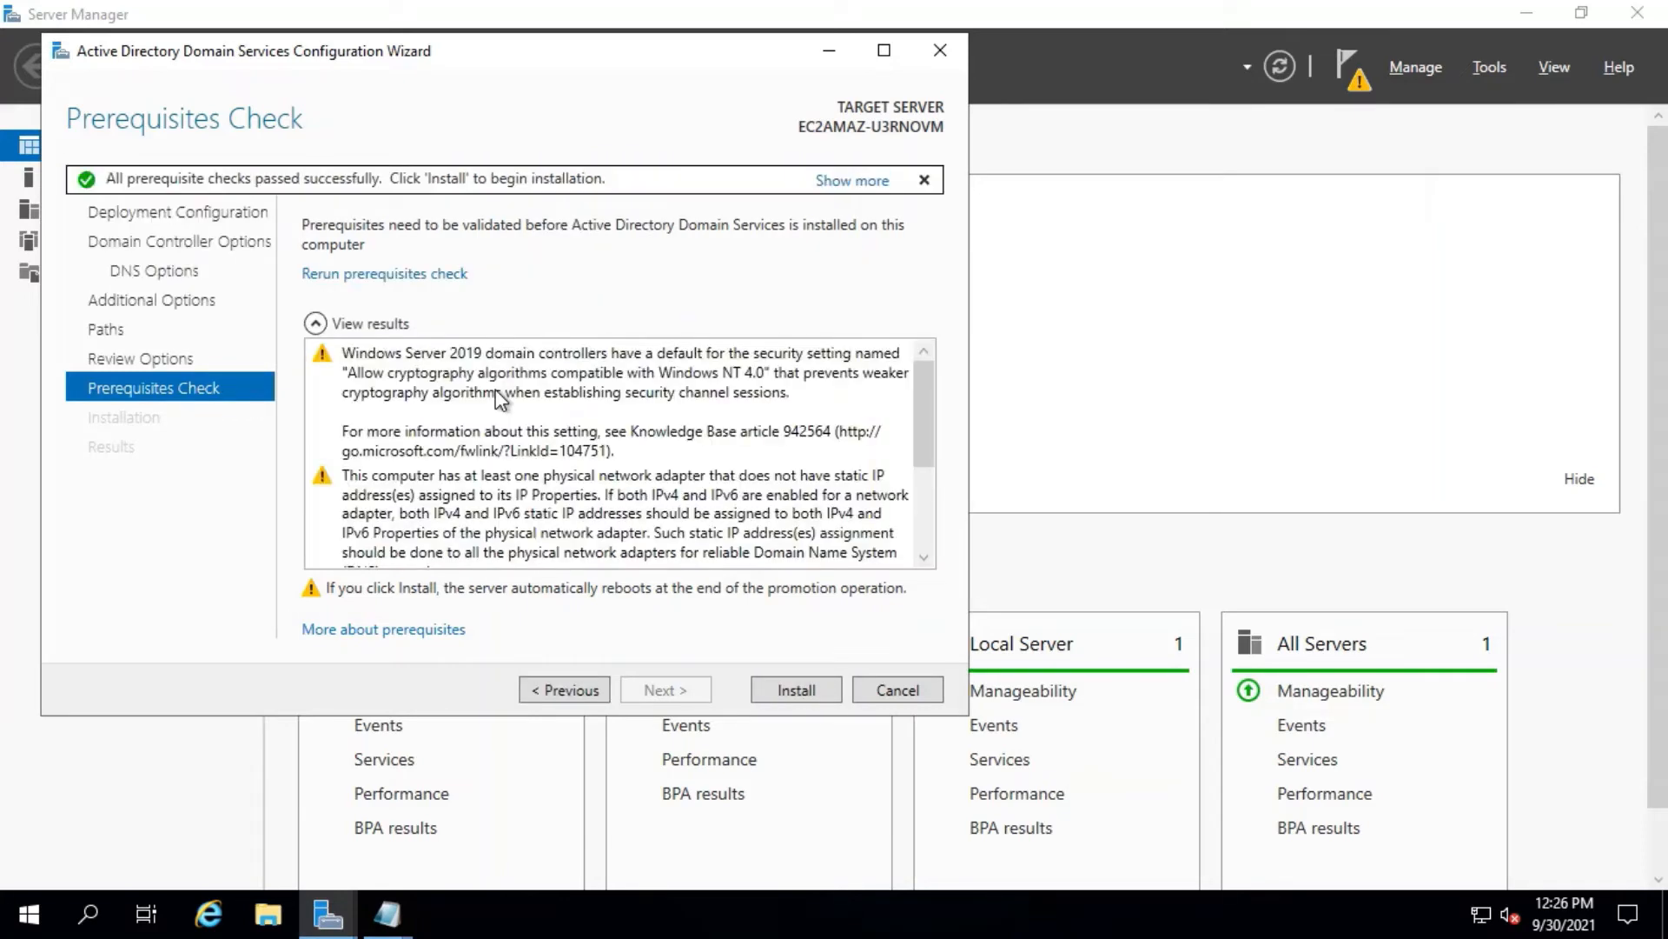
scroll(478, 456, "down", 5)
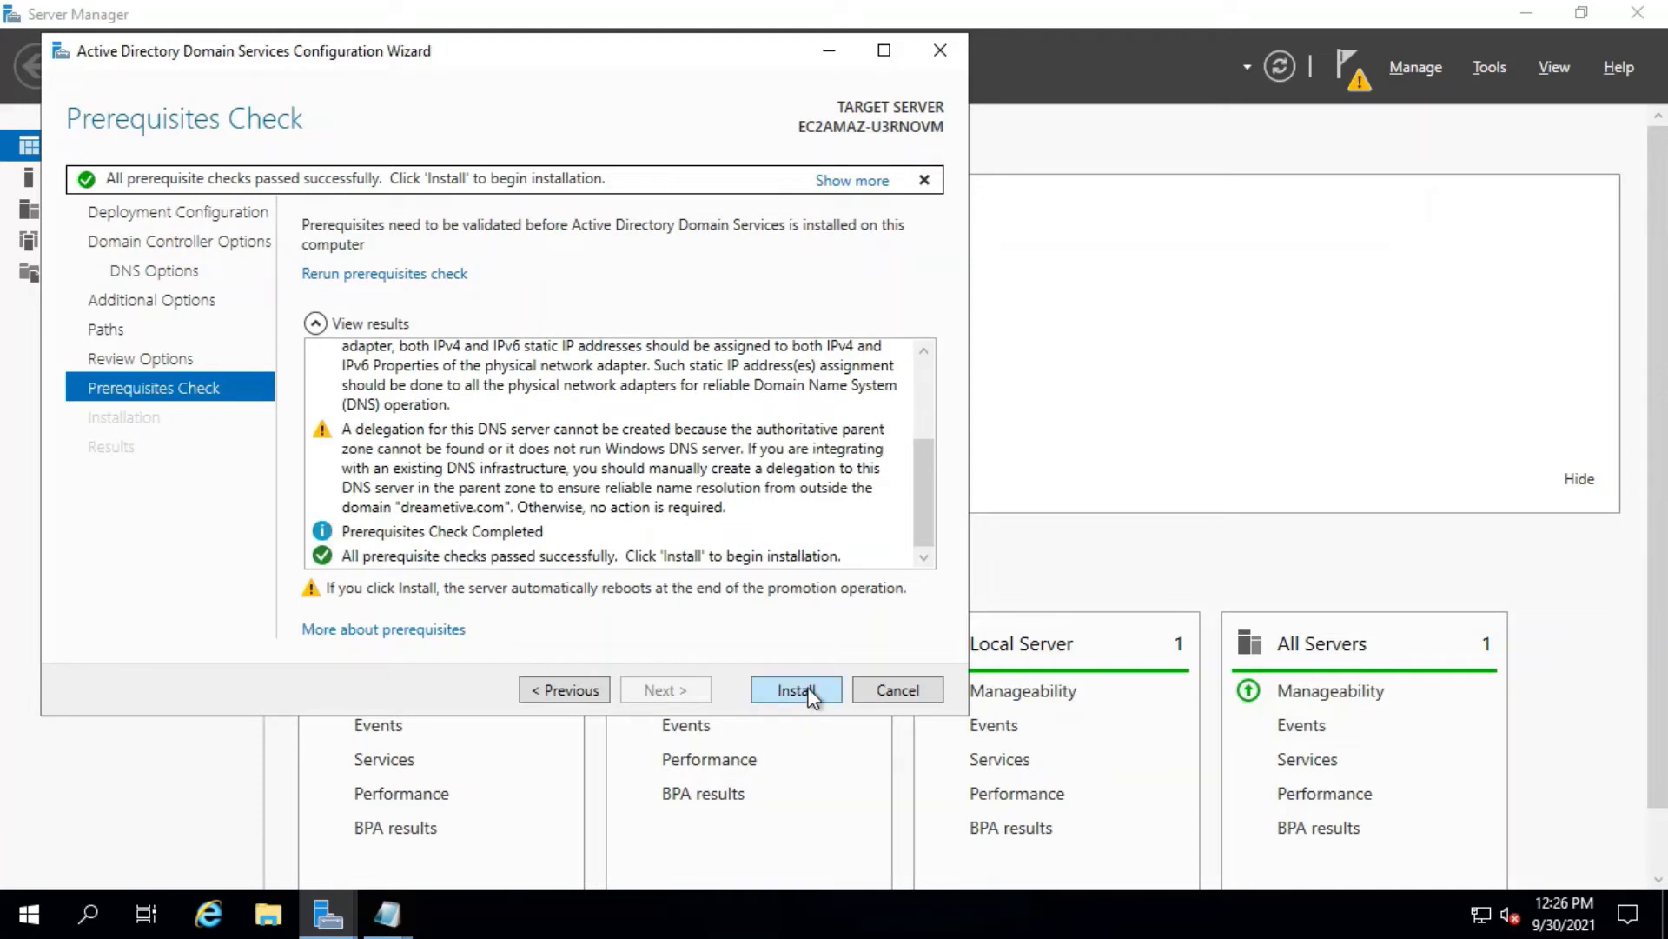
left_click(808, 692)
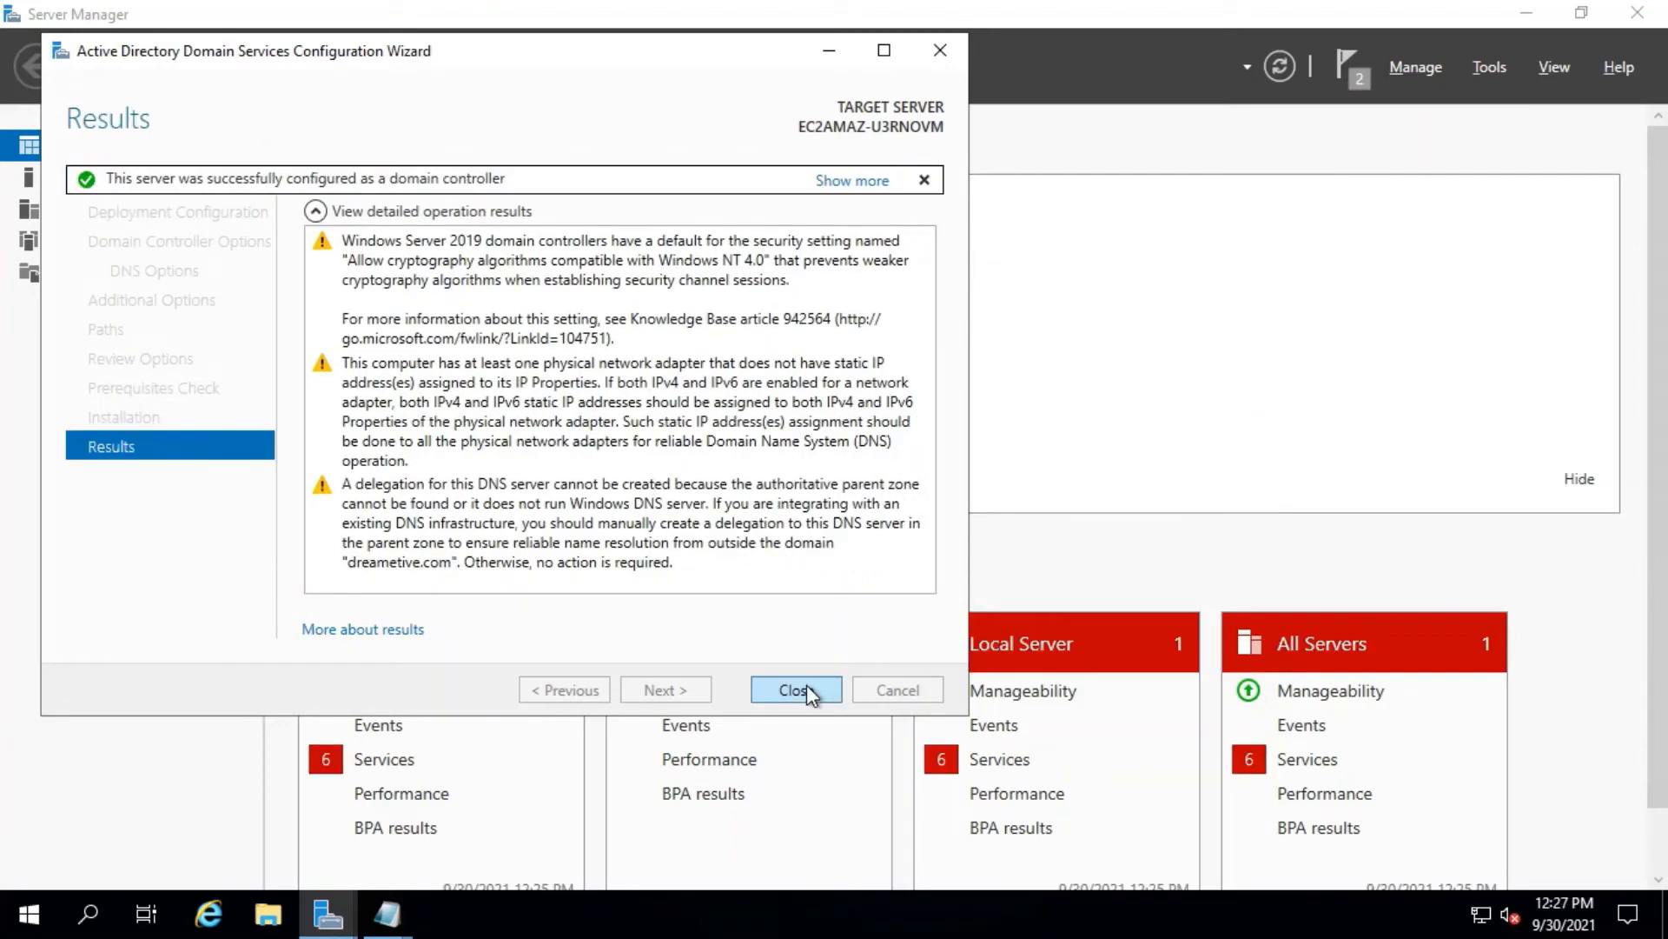
left_click(807, 693)
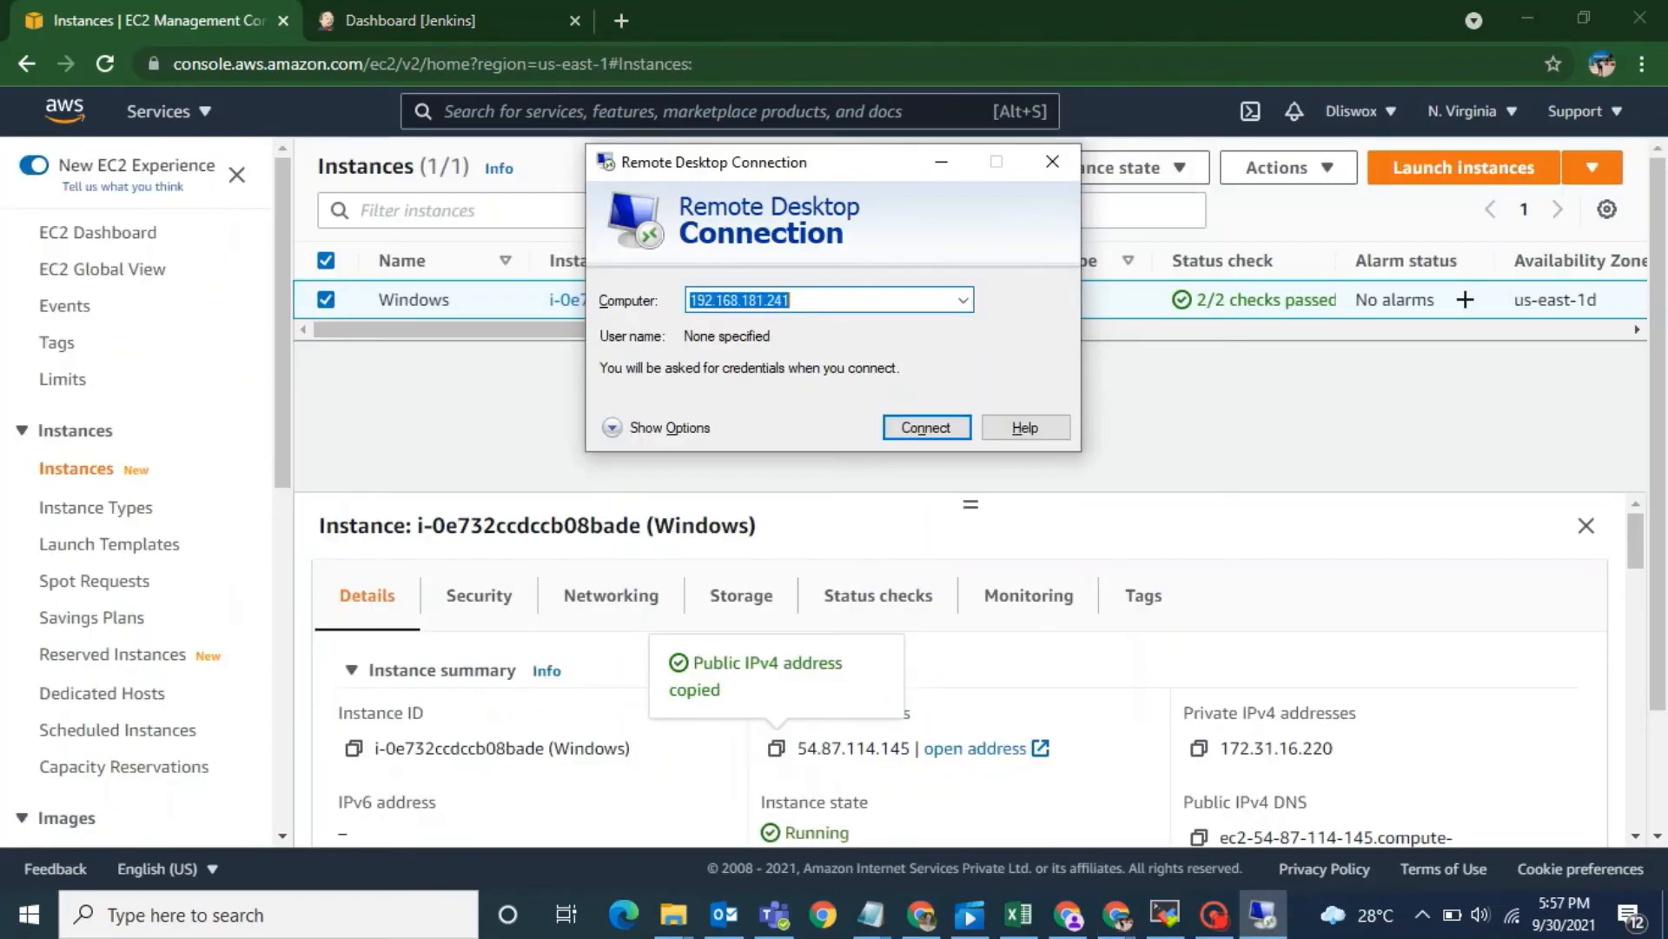
Try to reconnect to the instance at 54.87.114.145 with Remote Desktop Connection, and dismiss the connection error
type("54.87.114.145")
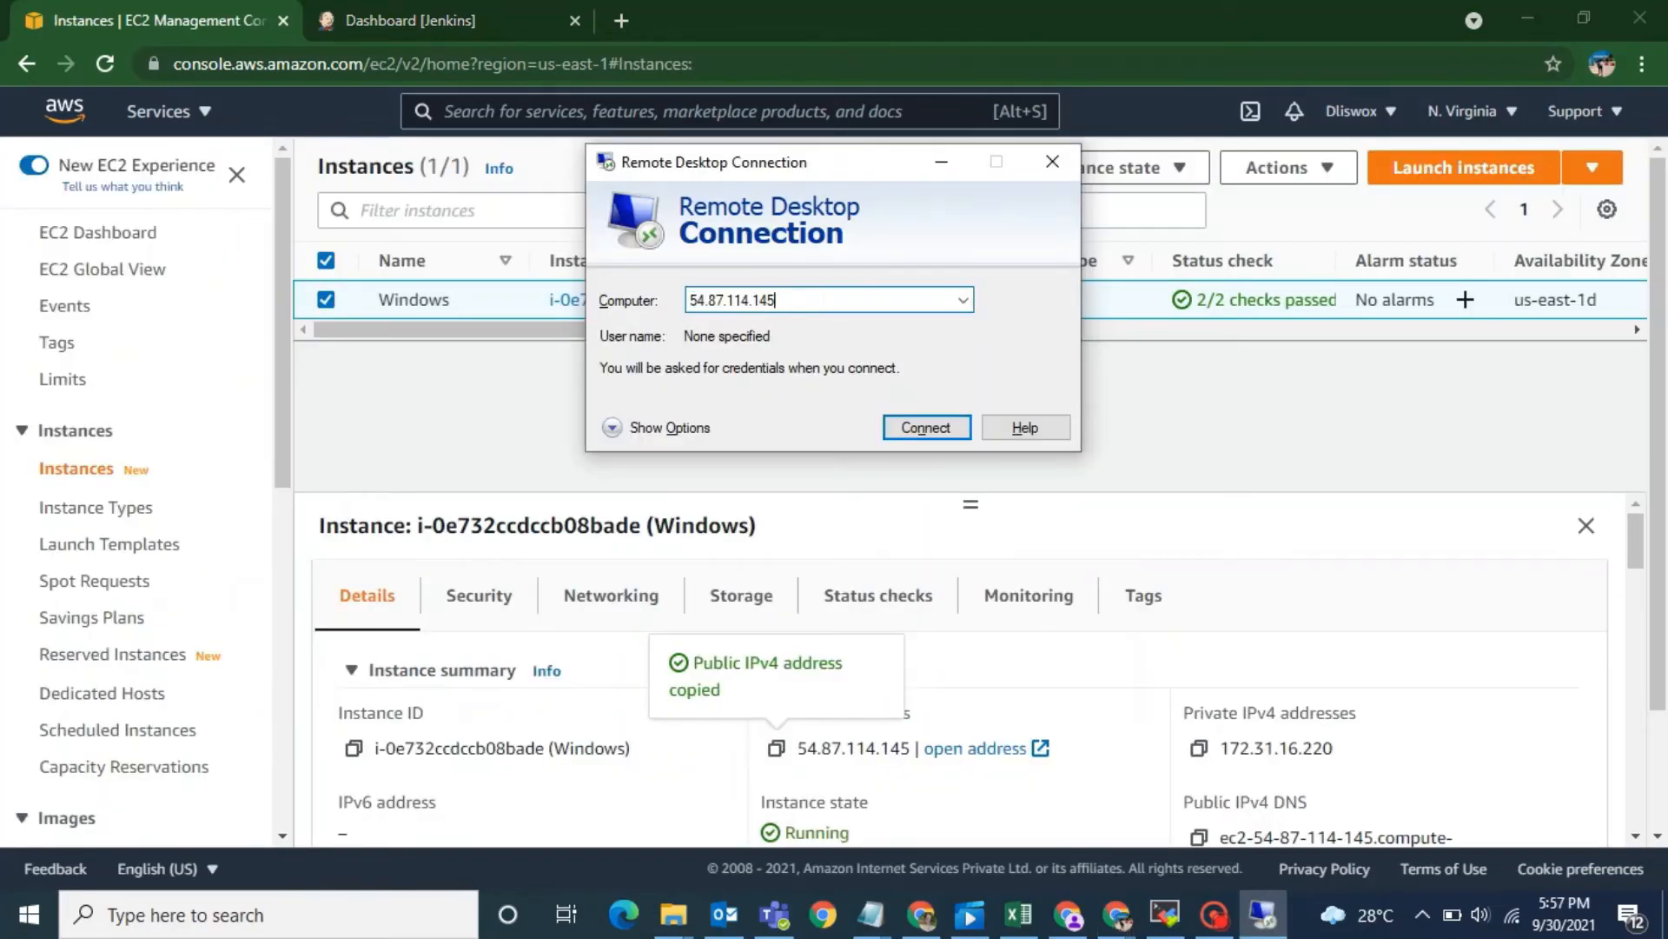
left_click(926, 428)
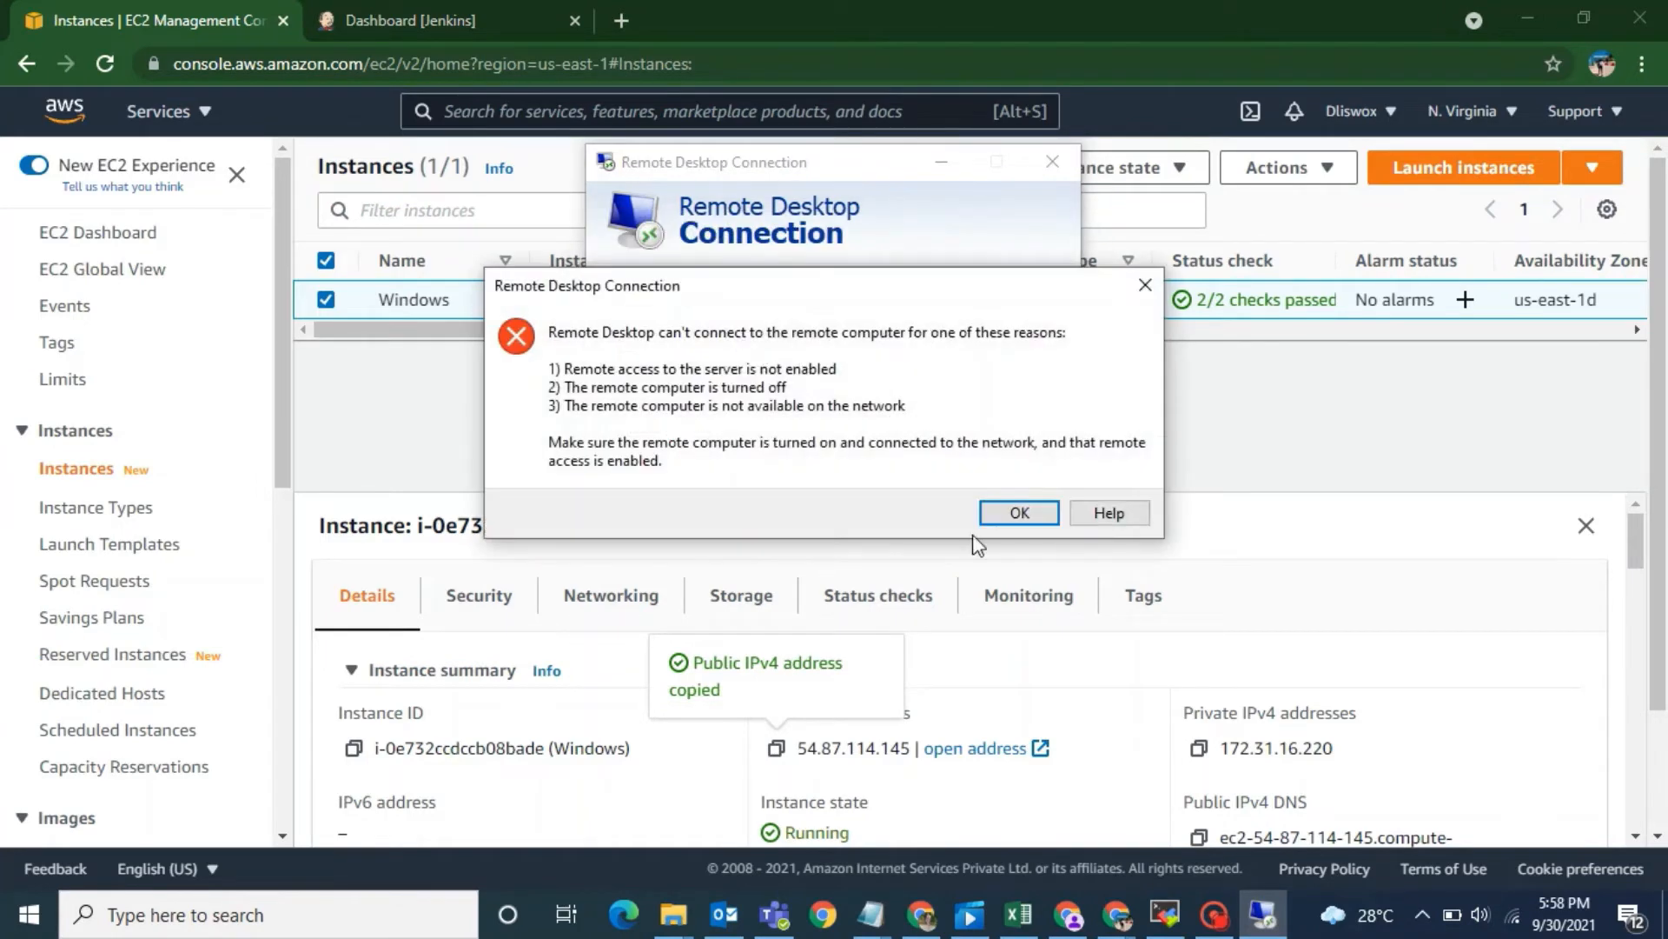
left_click(1009, 512)
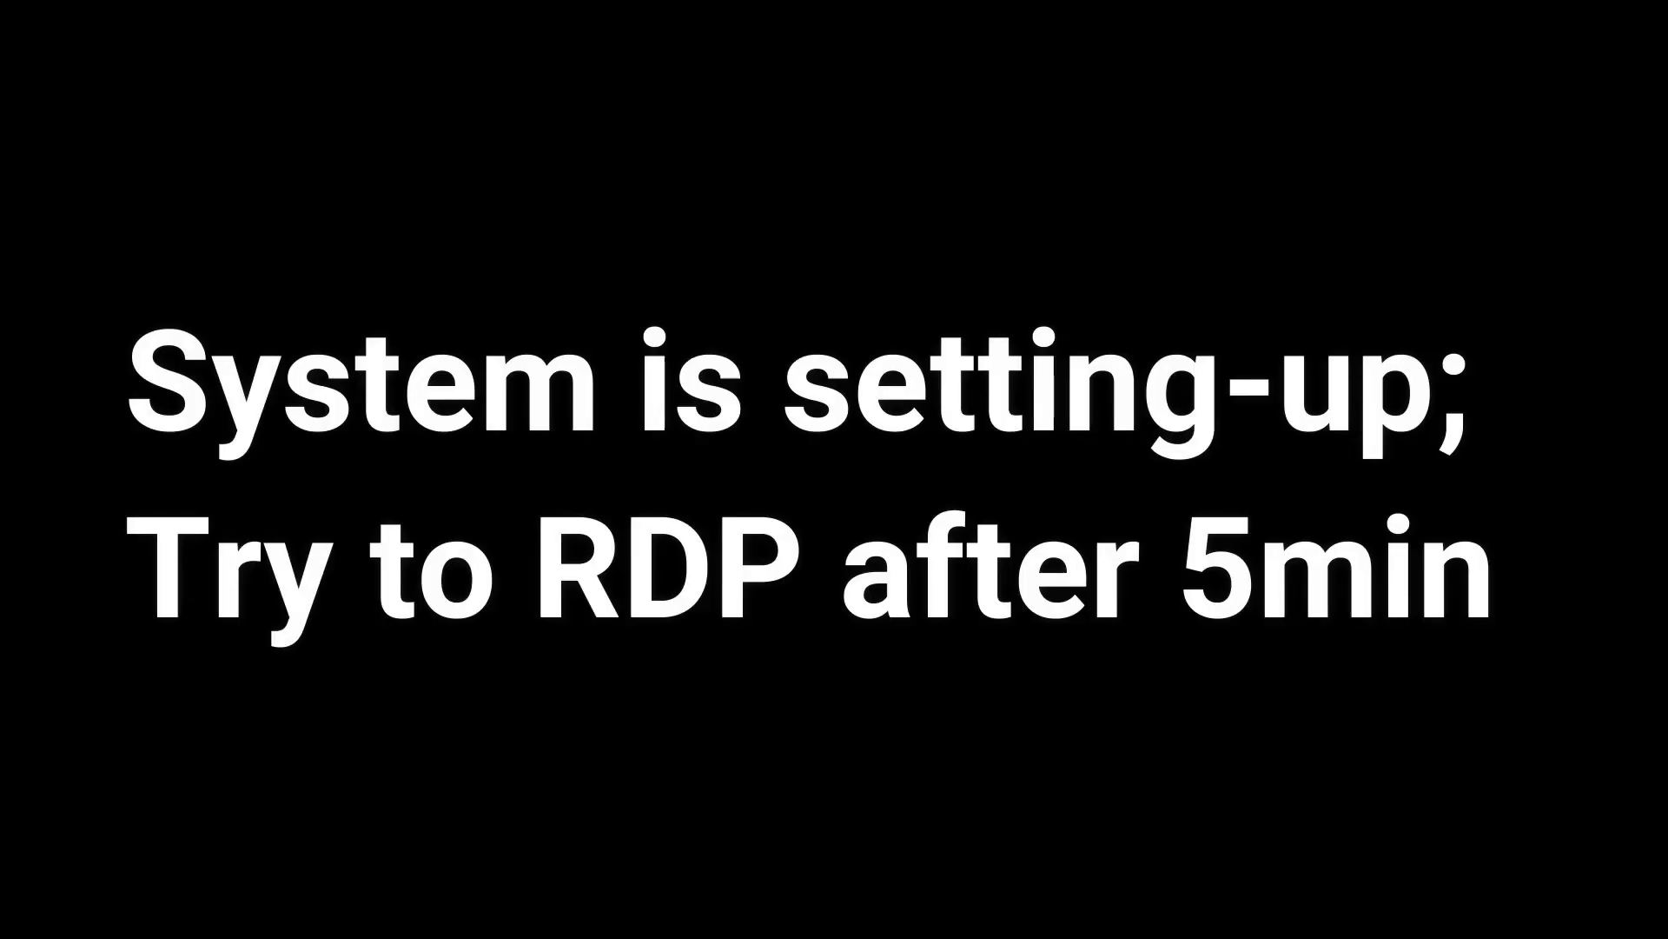